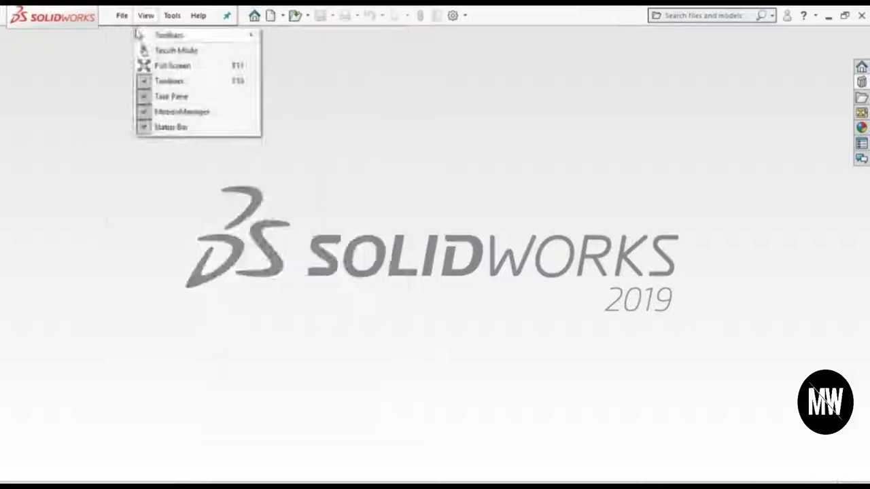
Step: Create a new assembly and place Front Side Plate R.SLDPRT as its first component
left_click(136, 35)
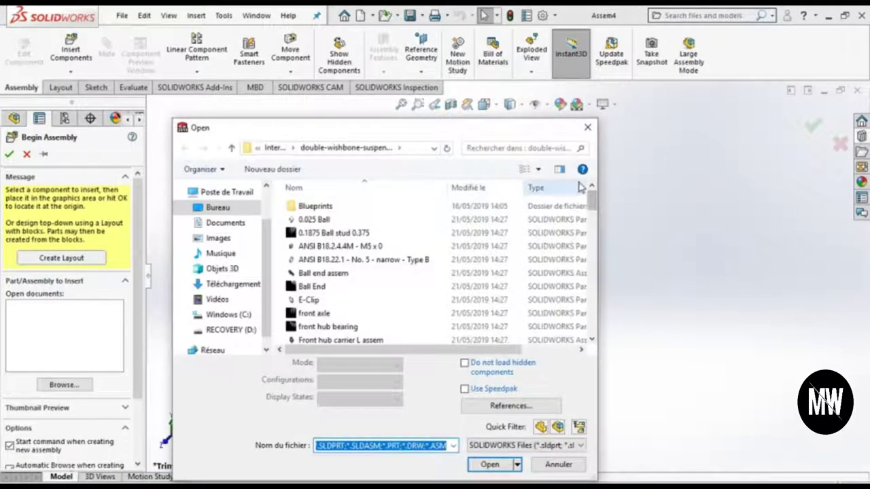
type("fr")
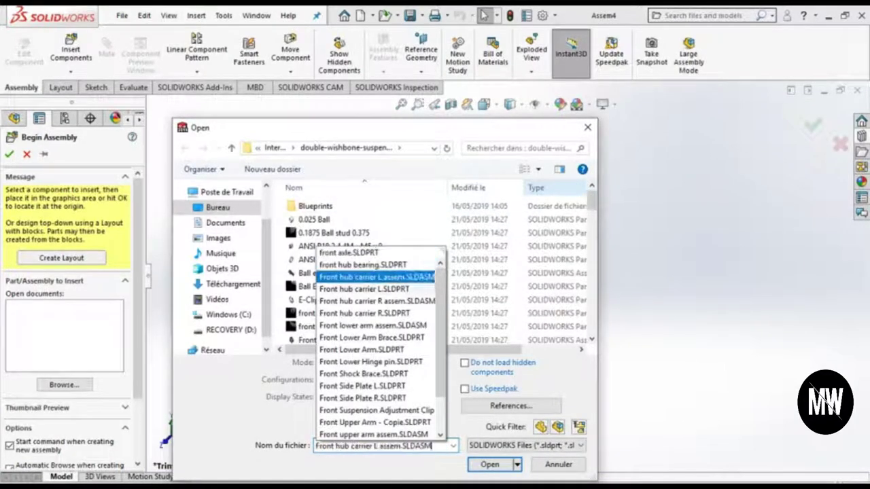
key("Return")
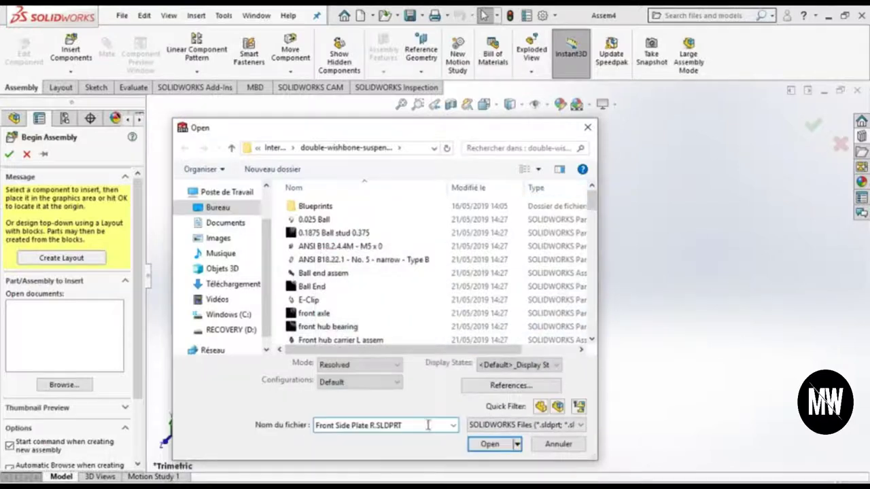
left_click(505, 450)
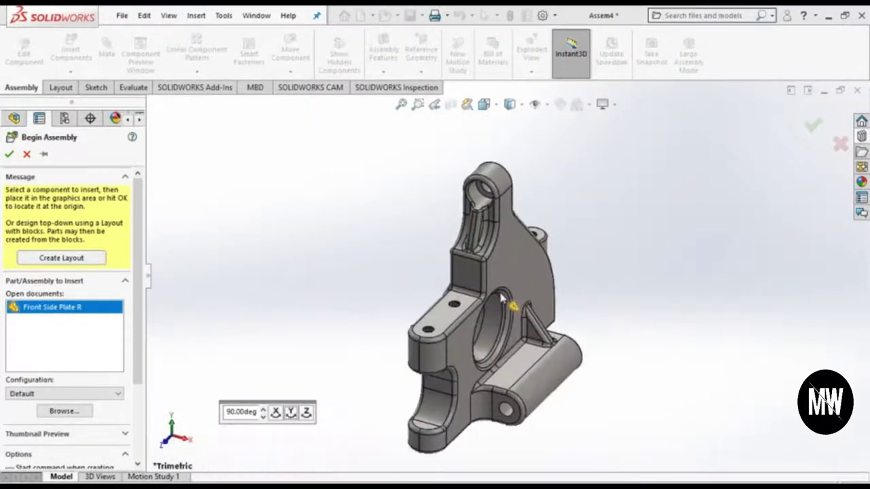
left_click(494, 297)
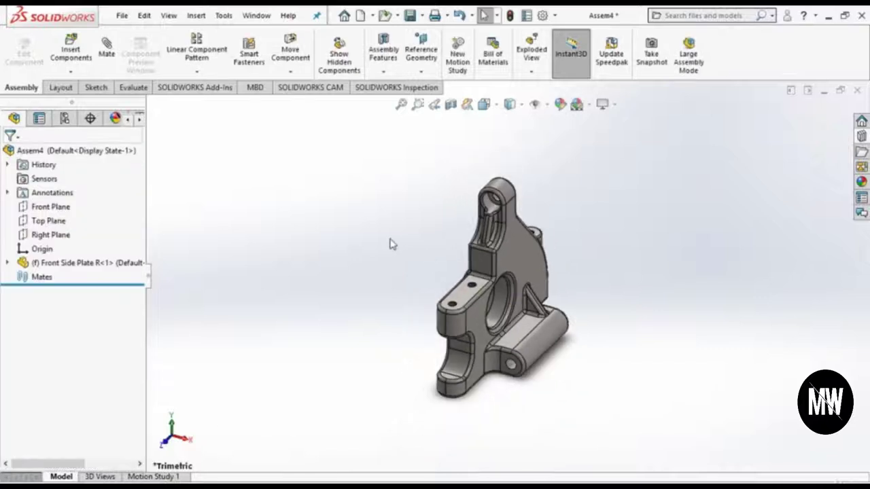
Step: Insert Front Side Plate L.SLDPRT and drop it left of the right-hand plate
left_click(79, 65)
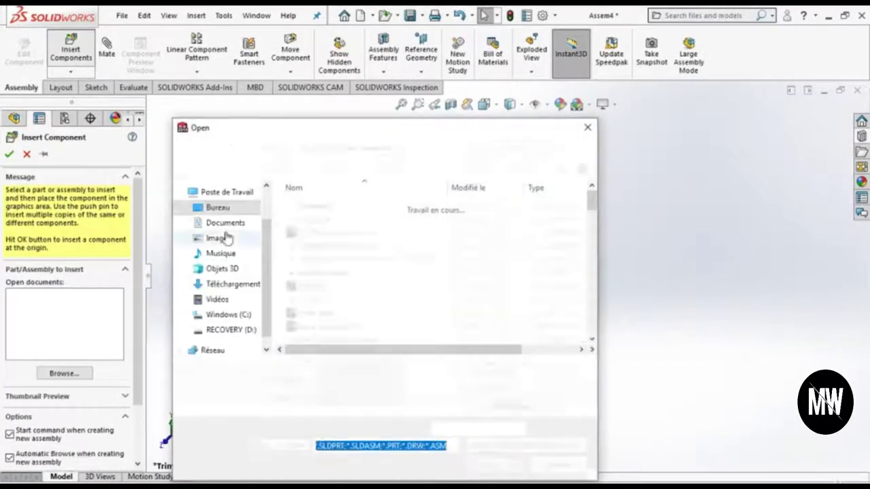
left_click_drag(596, 201, 588, 266)
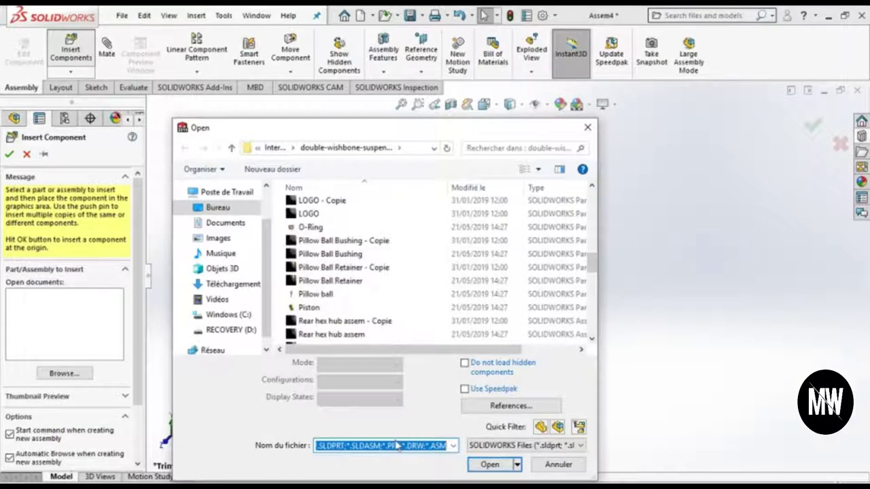
type("fro")
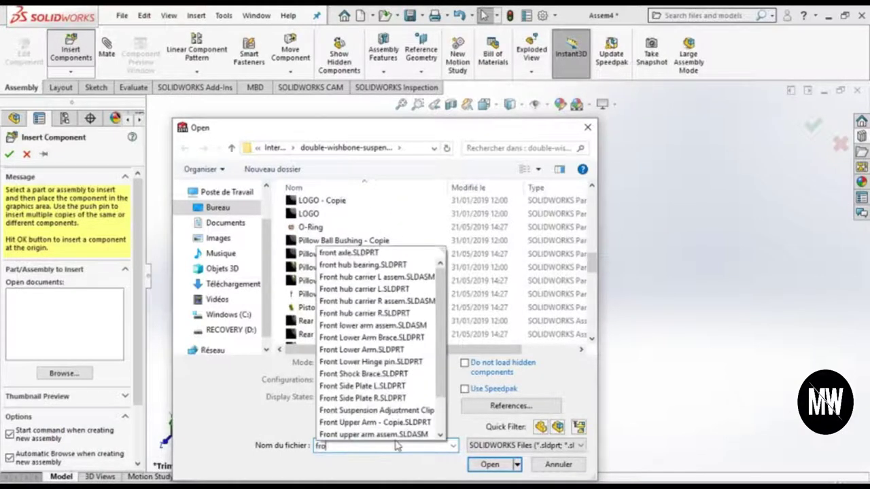
key("Down")
key("Down")
key("Down")
key("Down")
key("Down")
key("Down")
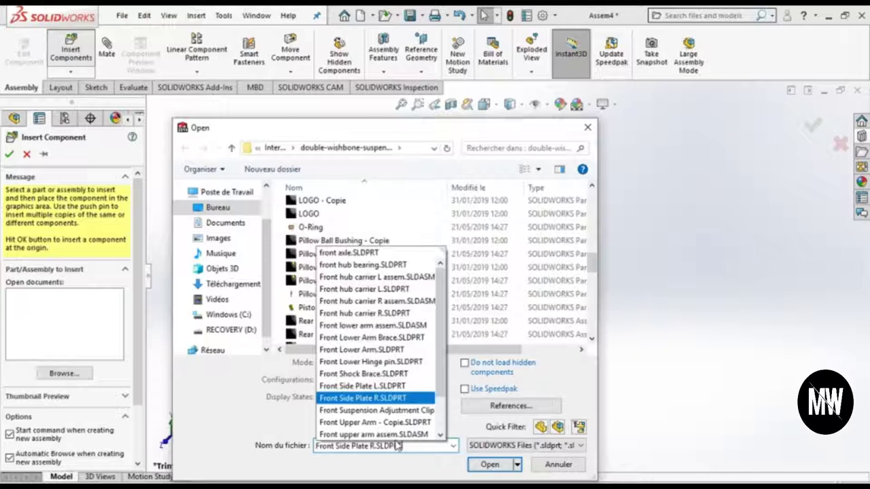
key("Return")
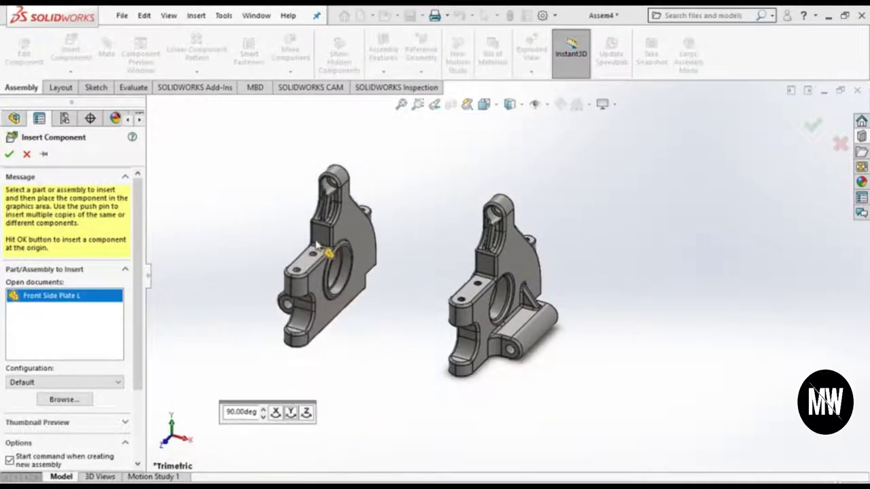
left_click(331, 253)
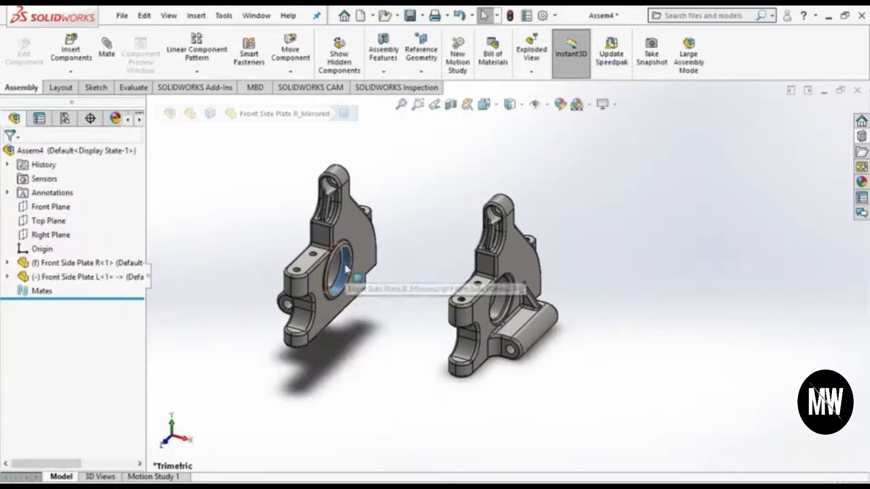
Step: Make the bearing bores of the left and right side plates concentric
left_click_drag(346, 270, 509, 306)
left_click(369, 324)
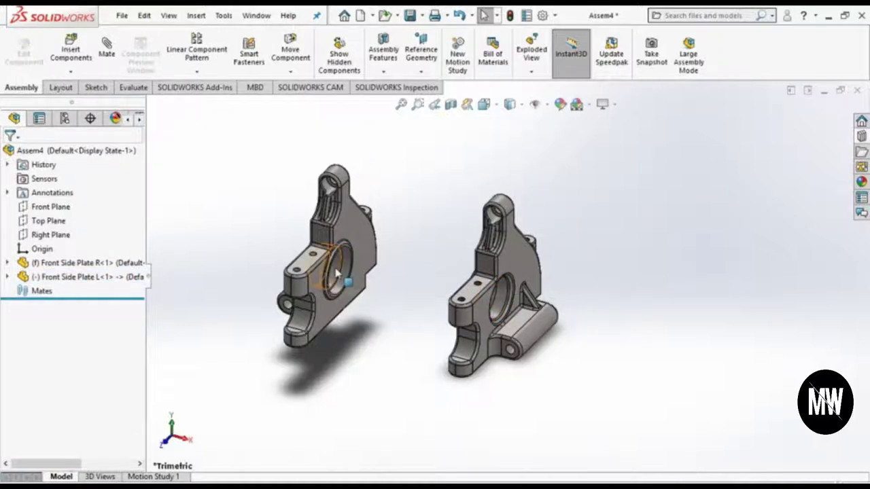
left_click(506, 306, "ctrl")
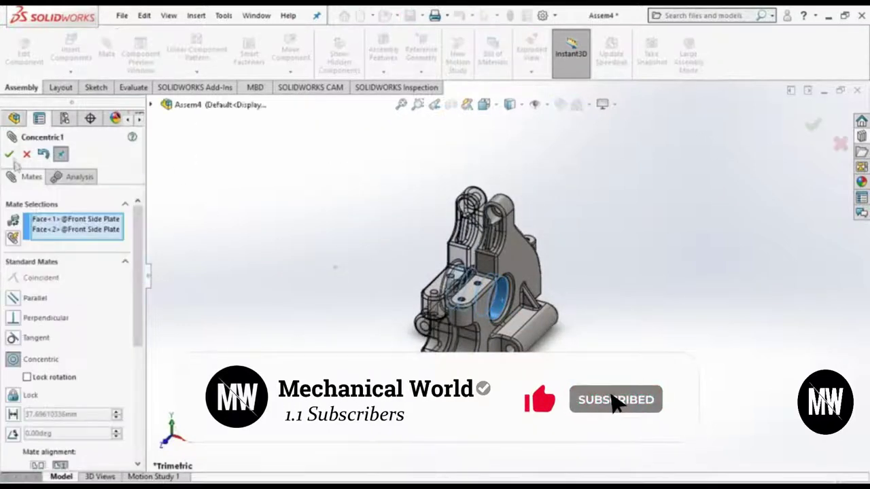
key("Return")
Step: Try a coincident mate between plate faces, undo it, and close the Mate manager
mouse_move(461, 241)
left_mouse_down()
mouse_move(317, 236)
mouse_move(363, 303)
left_mouse_up()
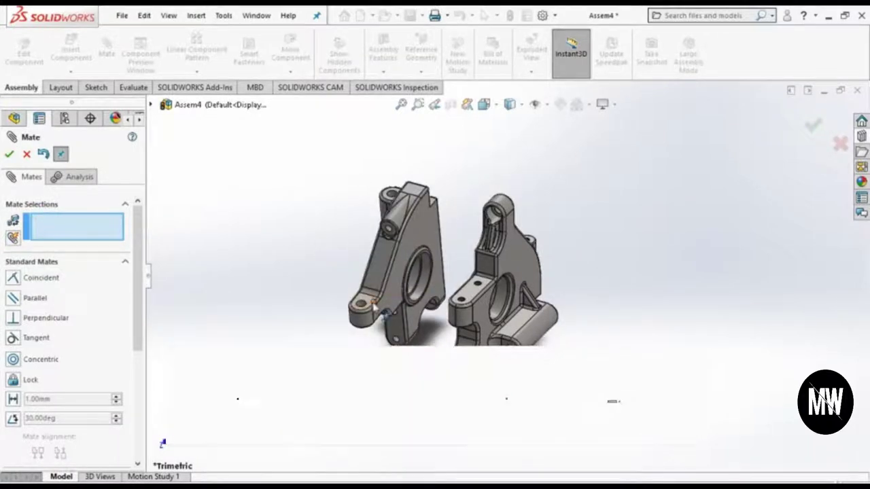
left_click(363, 303)
left_click(359, 301)
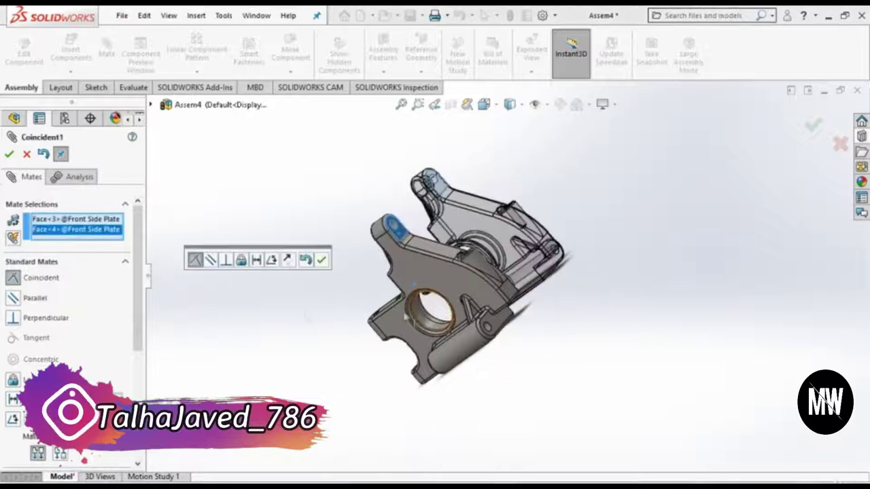
left_click(305, 260)
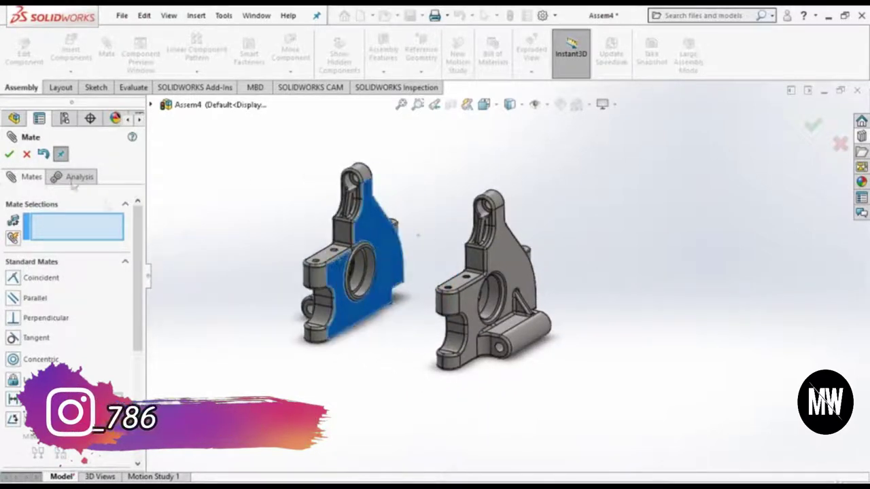
left_click(9, 154)
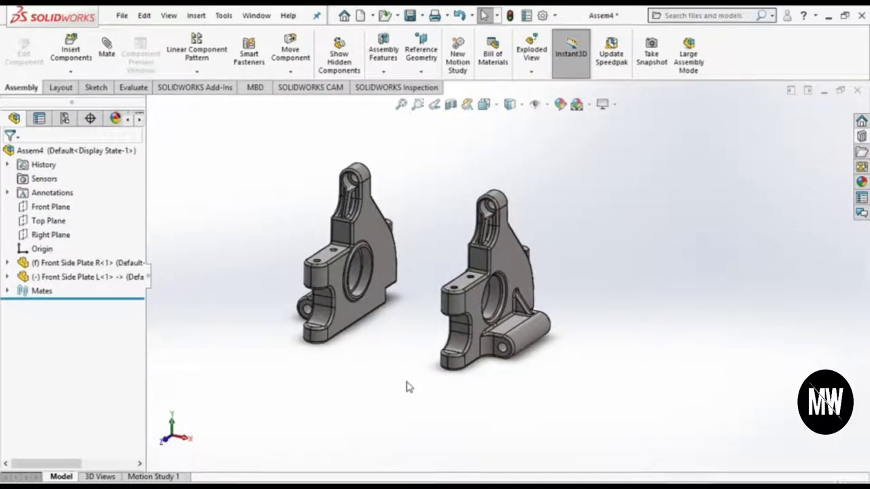
Step: Insert Front Upper Arm Mount.SLDPRT below the two side plates
left_click(71, 49)
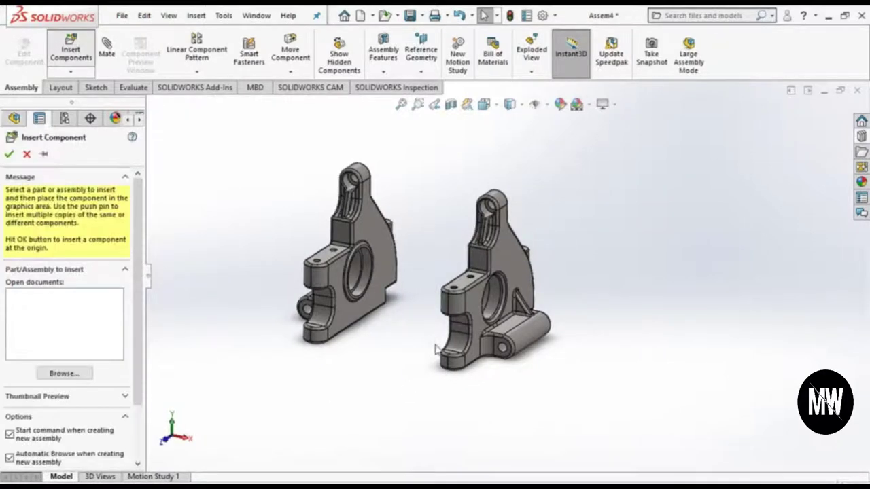
type("feont")
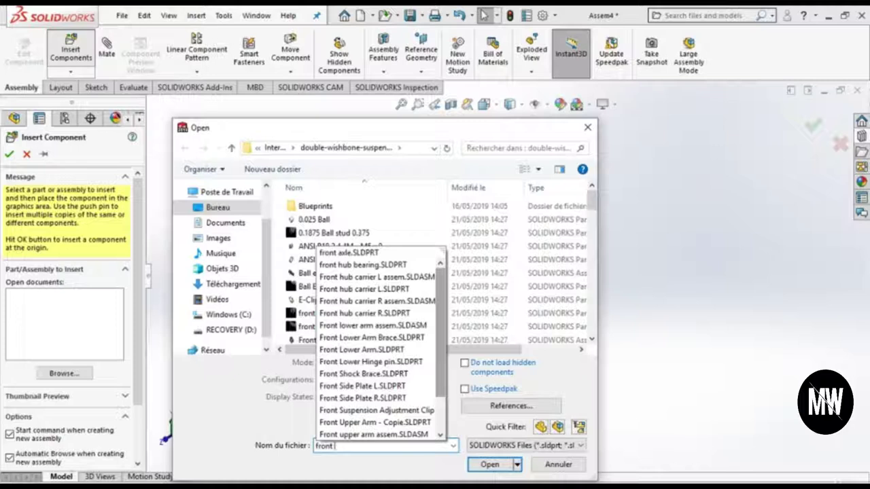
type("upp")
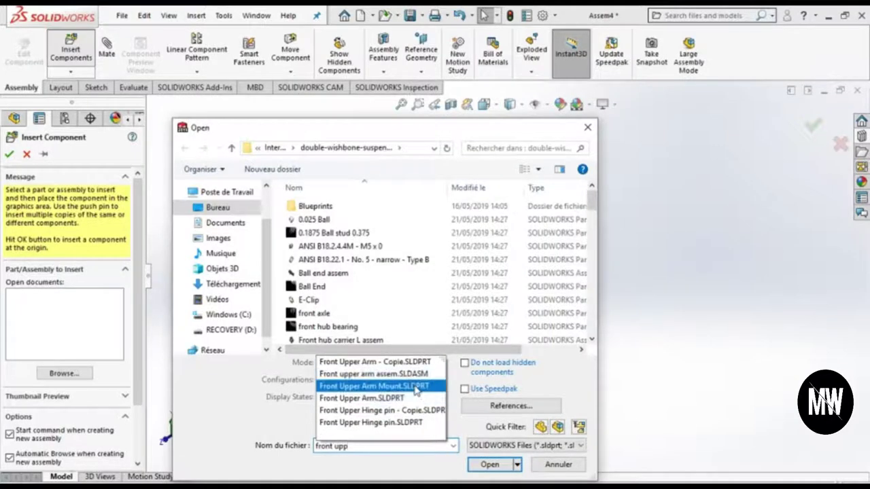
left_click(407, 386)
left_click(495, 451)
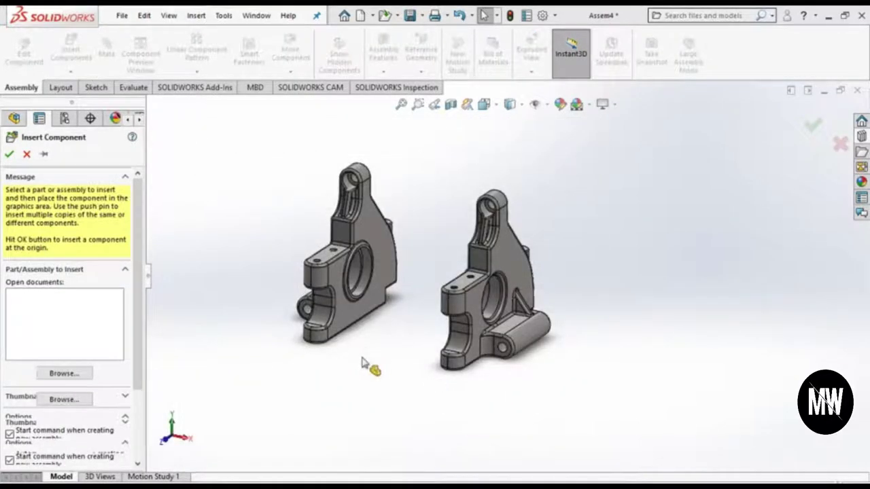
left_click(326, 400)
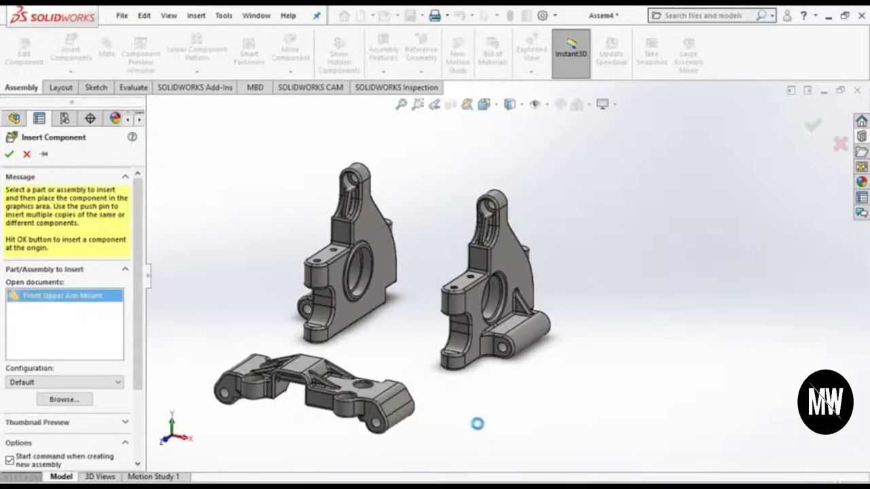
Step: Orbit and zoom in on the arm mount, then select it
middle_click_drag(320, 415, 427, 437)
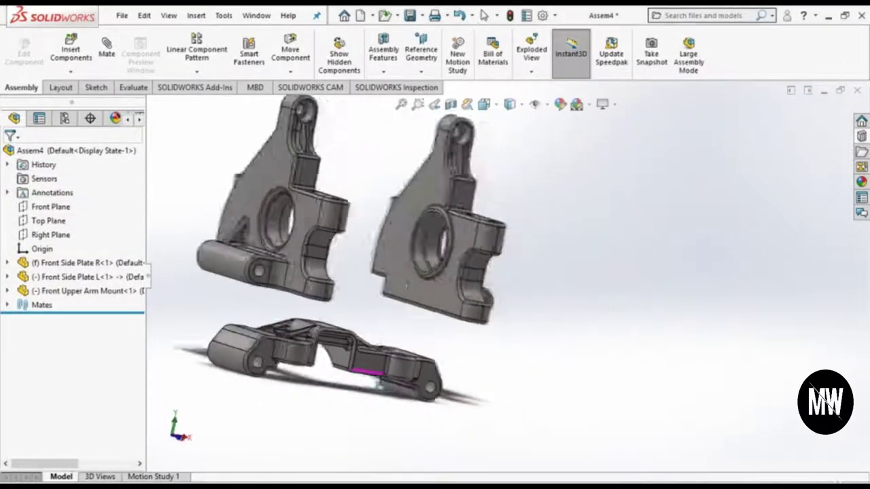
middle_click_drag(381, 388, 333, 404)
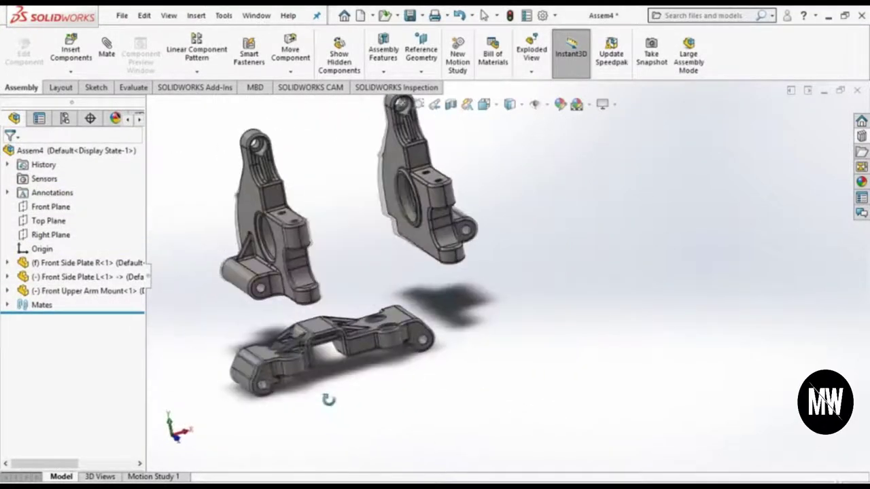
scroll(410, 346, "up", 2)
middle_click_drag(408, 350, 577, 272, "ctrl")
scroll(408, 273, "up", 2)
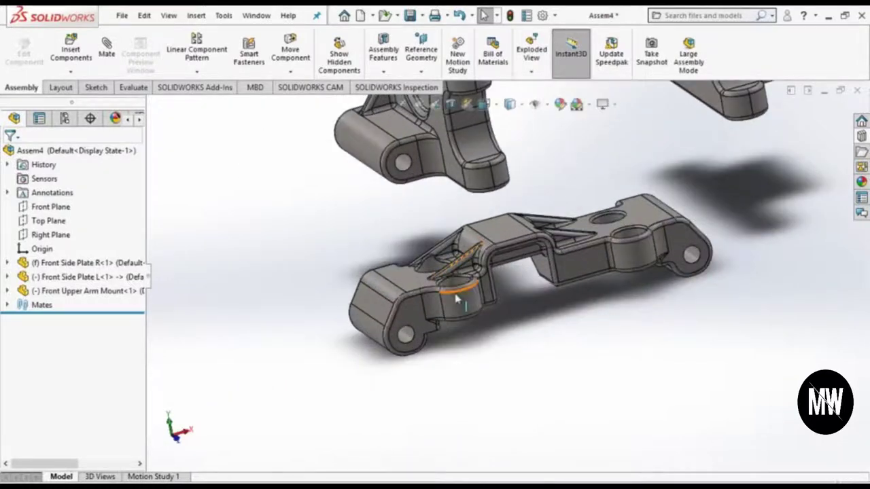
middle_click_drag(463, 289, 476, 320)
scroll(466, 327, "up", 2)
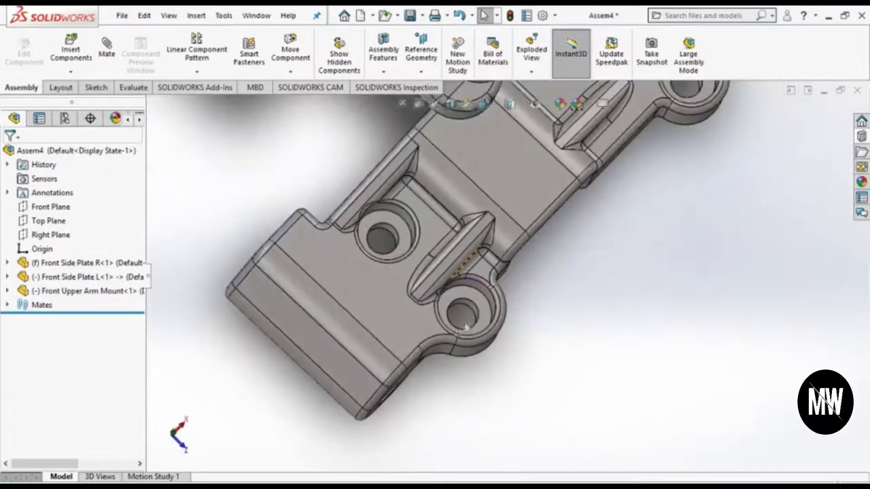
left_click(498, 233)
scroll(499, 233, "down", 2)
scroll(499, 235, "down", 2)
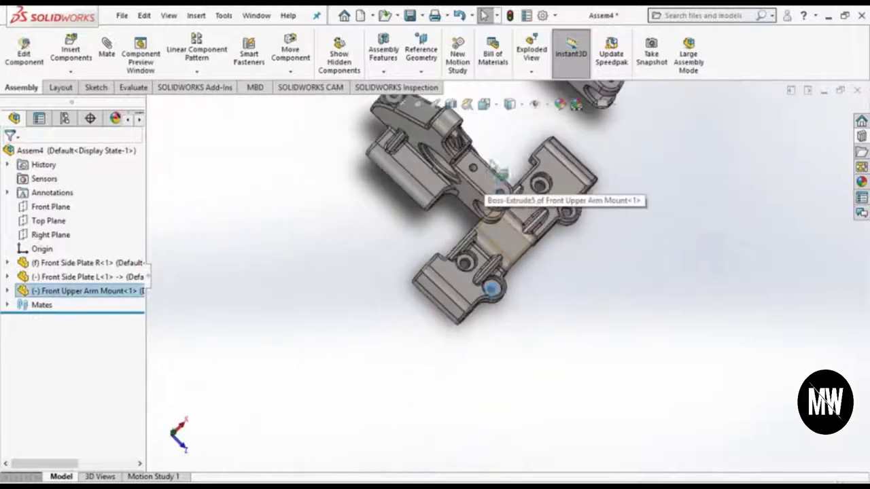
scroll(506, 234, "up", 4)
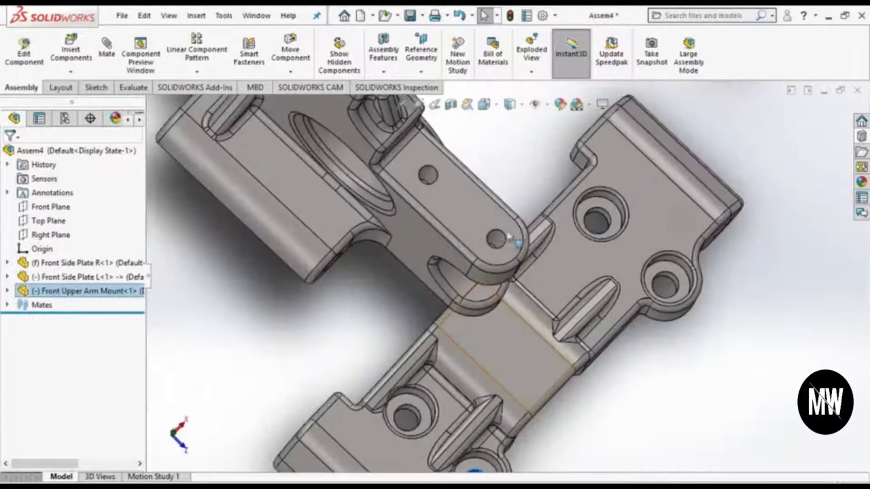
Step: Add a concentric mate between the arm mount and side plate, then exit mating
left_click(119, 60)
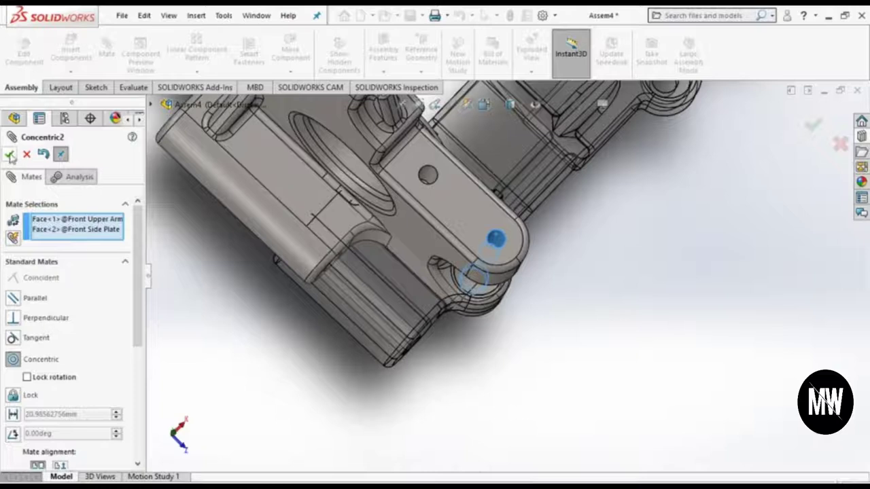
left_click(10, 155)
scroll(623, 153, "up", 3)
middle_click_drag(601, 189, 653, 225)
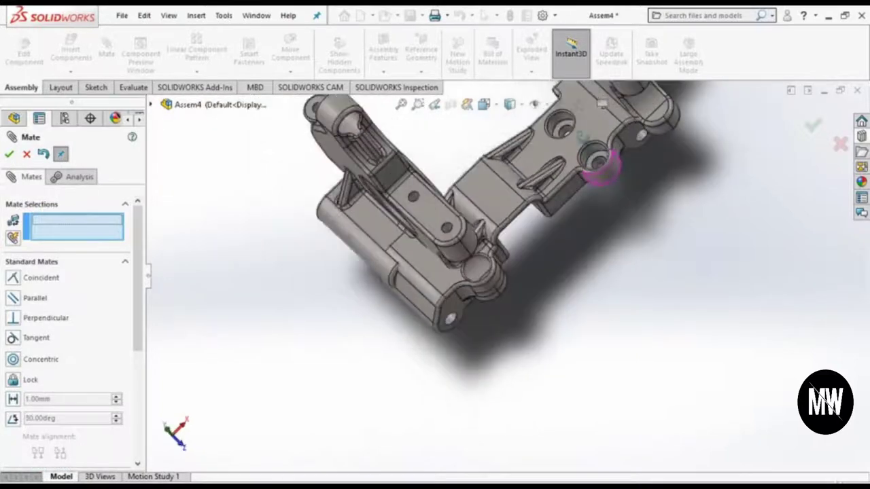
left_click(561, 183)
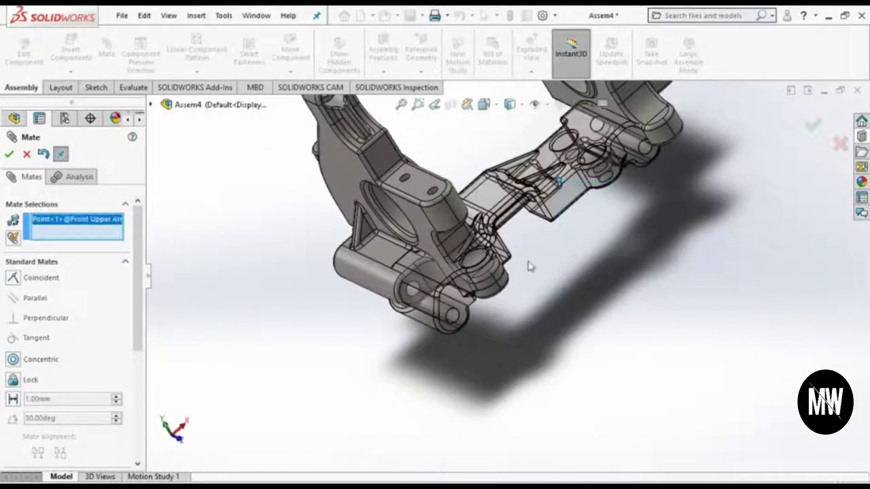
key("Escape")
Step: Move the arm mount and make its hole concentric with the side plate's top hole
mouse_move(601, 271)
left_mouse_down()
mouse_move(677, 371)
mouse_move(683, 402)
mouse_move(663, 233)
left_mouse_up()
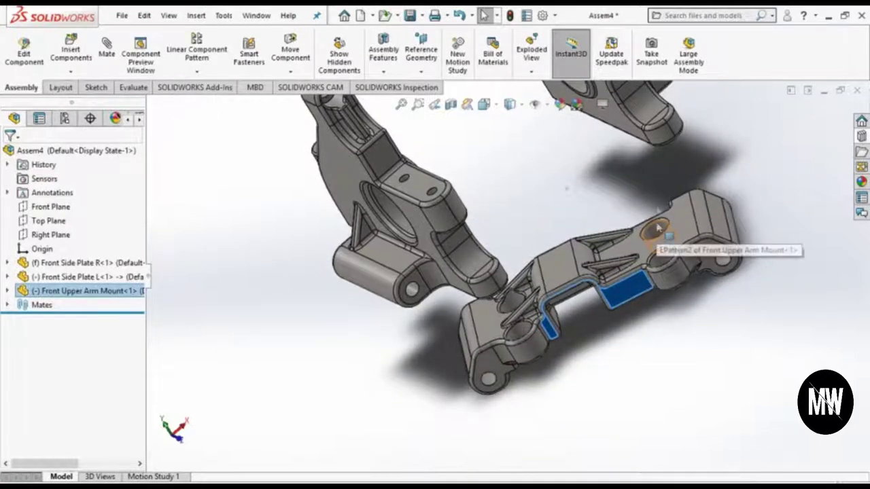
left_click(659, 230)
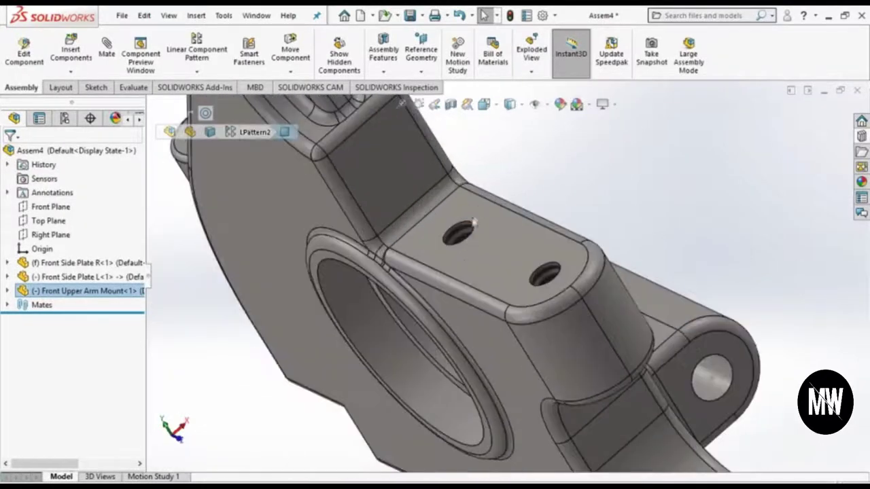
left_click(461, 234)
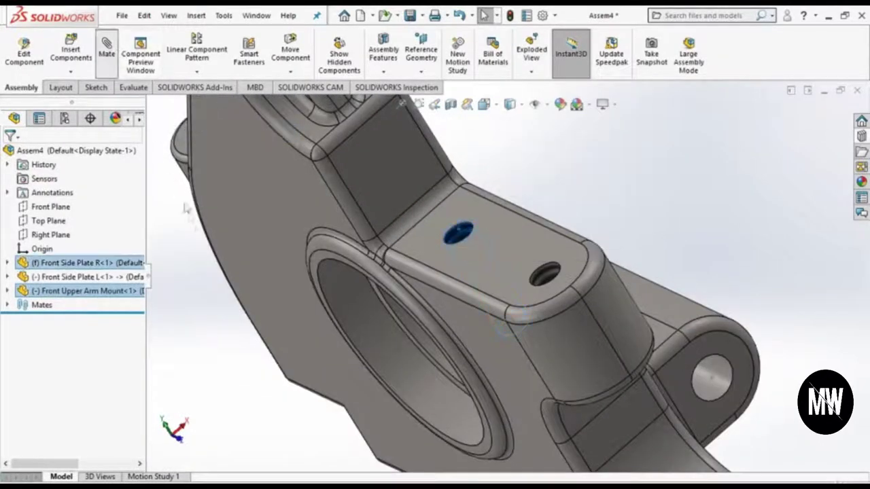
left_click(218, 277, "ctrl")
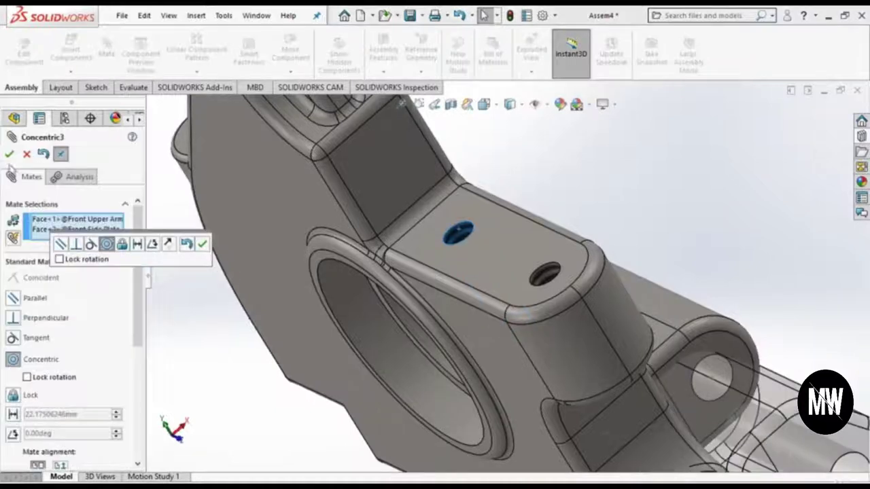
left_click(202, 243)
Step: Orbit out and select a flat face of the Front Upper Arm Mount
scroll(321, 383, "up", 5)
mouse_move(538, 418)
middle_mouse_down()
mouse_move(492, 351)
mouse_move(451, 333)
mouse_move(501, 420)
mouse_move(413, 264)
mouse_move(412, 286)
middle_mouse_up()
left_click(451, 334)
mouse_move(565, 218)
middle_mouse_down()
mouse_move(459, 267)
mouse_move(311, 246)
mouse_move(260, 252)
middle_mouse_up()
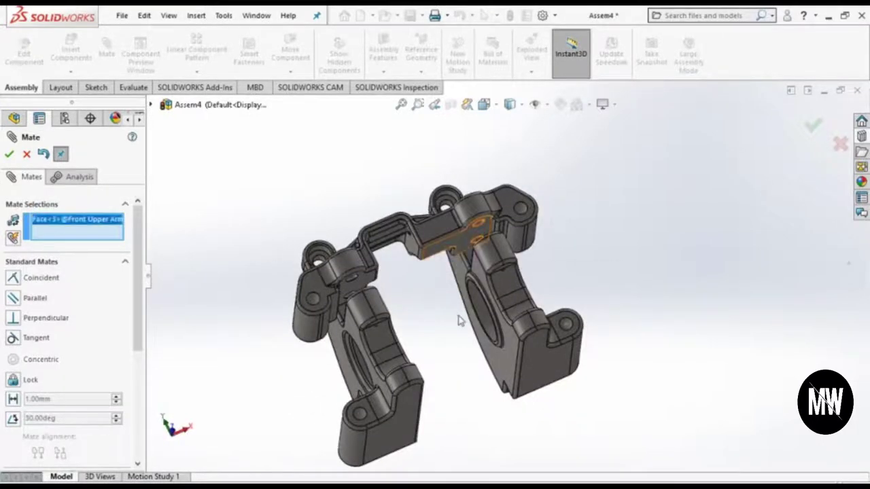
Step: Add a 0.09375 in (2.38125 mm) distance mate between the arm mount and side plate faces
left_click(459, 319)
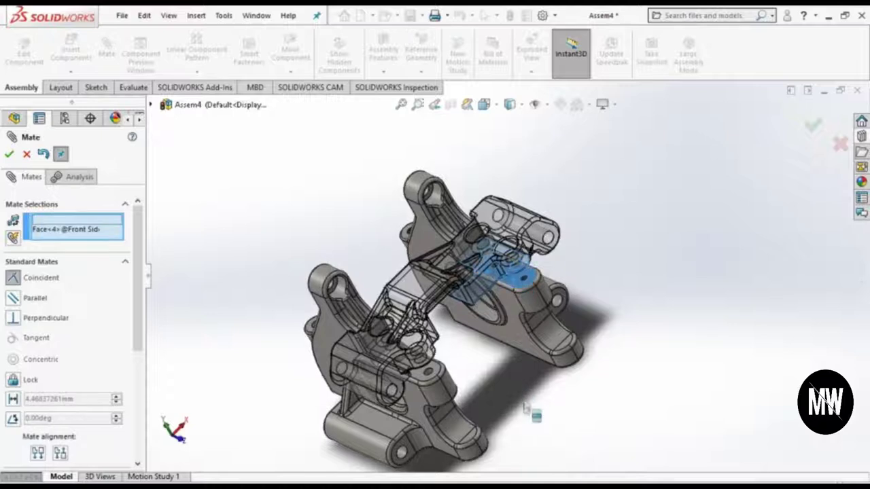
scroll(144, 346, "down", 1)
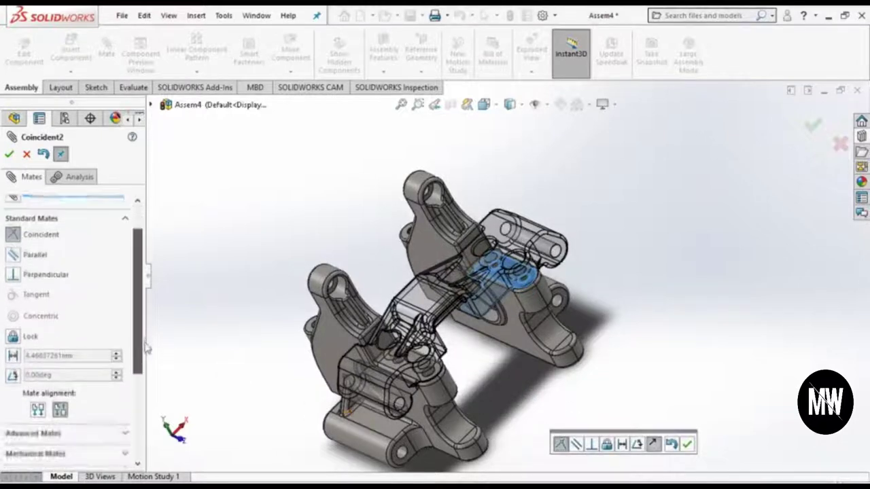
left_click(12, 348)
type("0.09375")
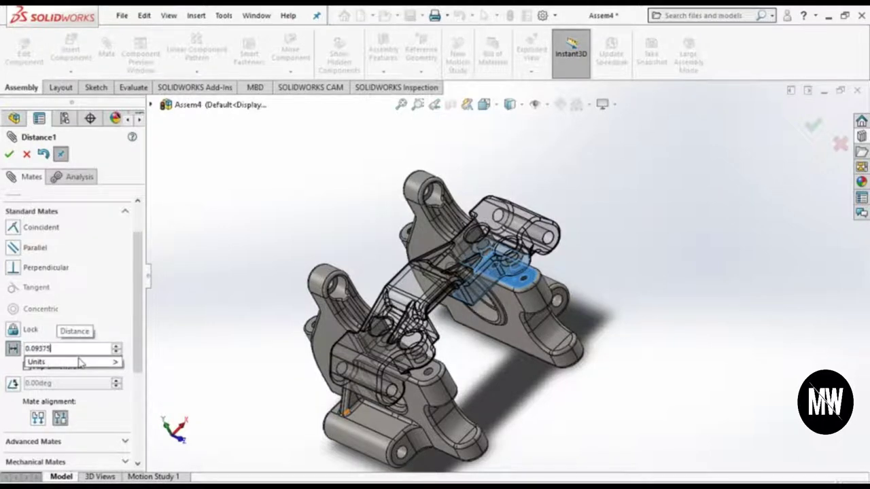
key("Return")
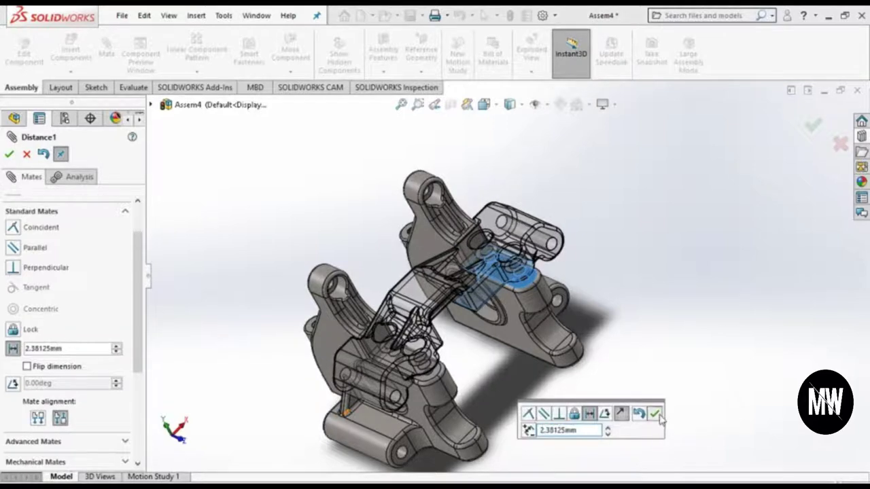
left_click(654, 414)
Step: Close the Mate manager and orbit to review the arm mount between the plates
mouse_move(583, 382)
middle_mouse_down()
mouse_move(613, 394)
mouse_move(550, 404)
mouse_move(519, 425)
mouse_move(594, 442)
mouse_move(602, 481)
mouse_move(526, 443)
mouse_move(555, 361)
mouse_move(573, 355)
mouse_move(584, 364)
middle_mouse_up()
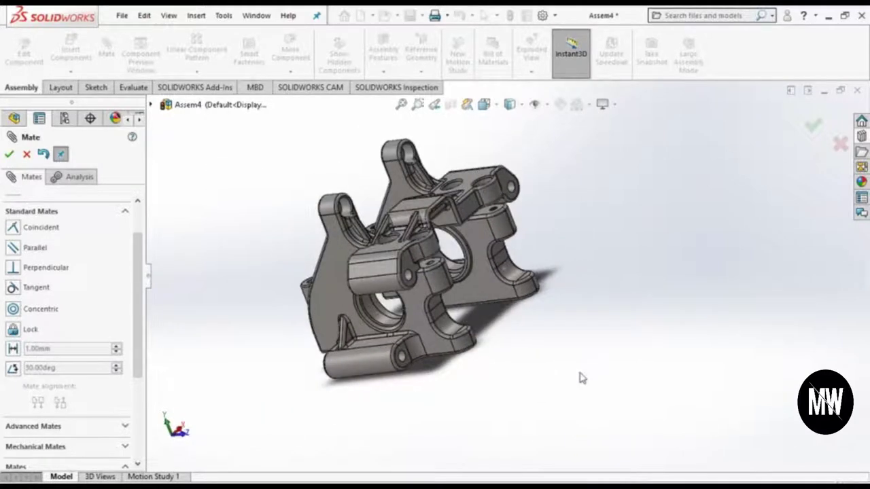
mouse_move(635, 350)
middle_mouse_down()
mouse_move(550, 397)
mouse_move(550, 365)
mouse_move(593, 372)
middle_mouse_up()
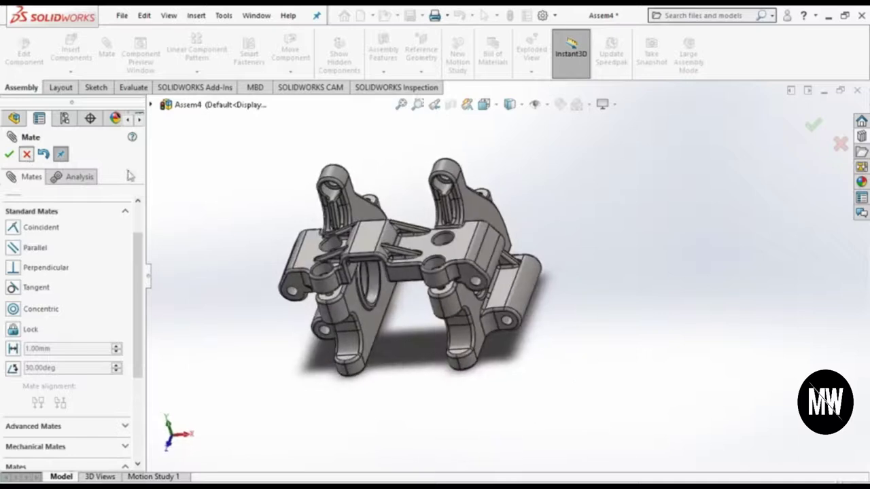
key("Escape")
mouse_move(255, 179)
middle_mouse_down()
mouse_move(259, 154)
mouse_move(231, 164)
middle_mouse_up()
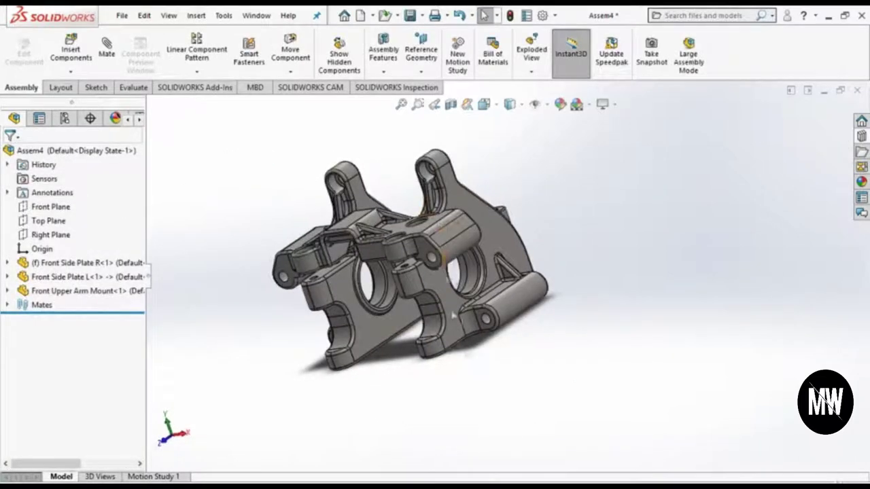
middle_click_drag(453, 315, 561, 465)
left_click(71, 51)
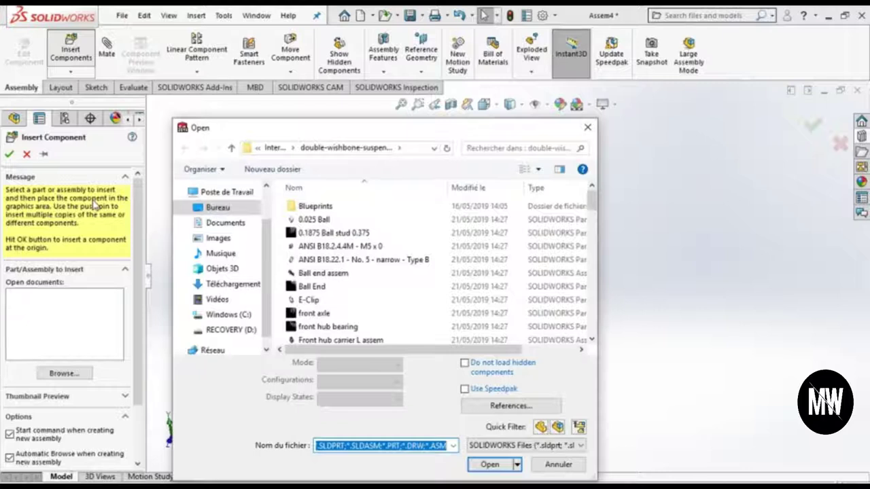
Step: Insert Front Shock Brace.SLDPRT rotated 90° and place it below the side plates
type("front s")
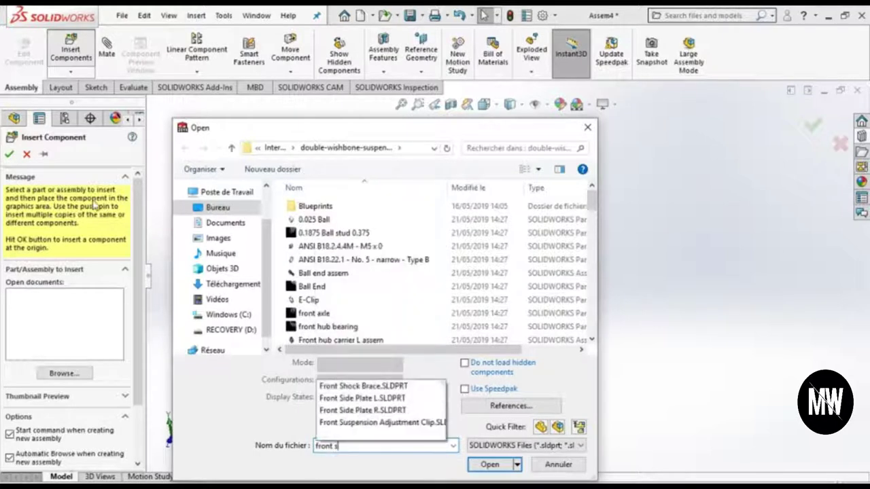
left_click(372, 386)
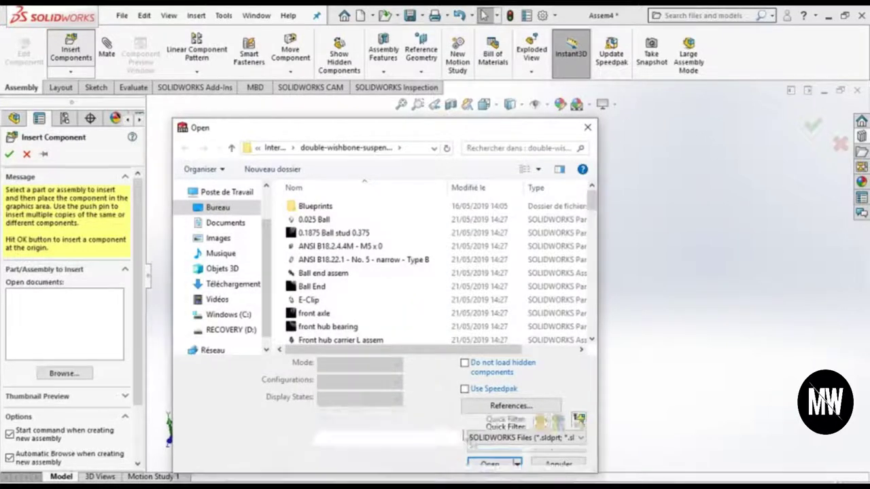
left_click(490, 464)
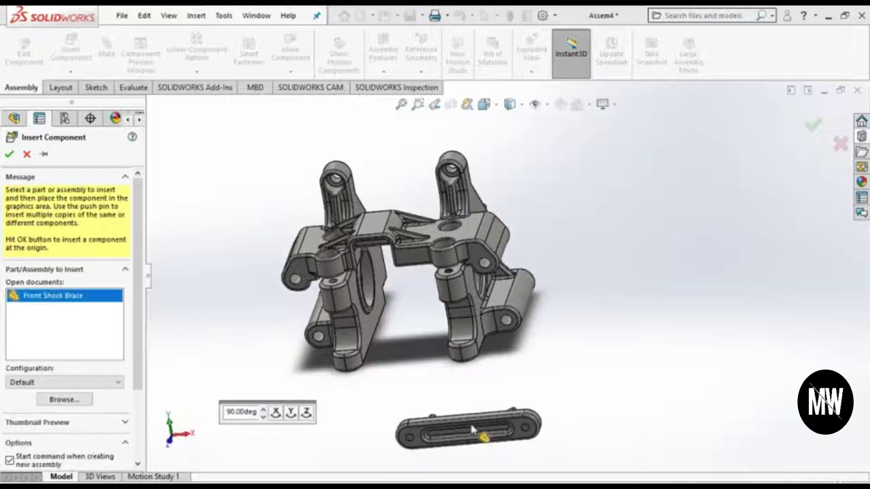
left_click(291, 413)
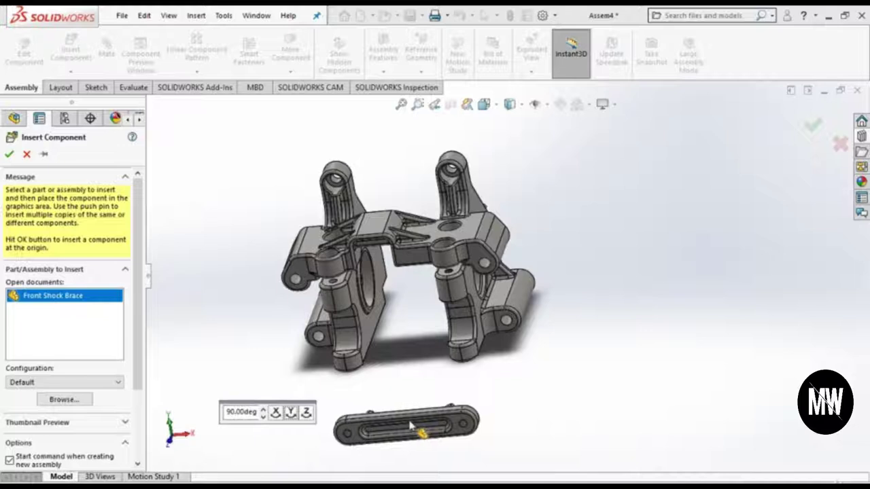
left_click(412, 430)
Step: Orbit around the brace, then select it and the hole in the left plate's upright
mouse_move(414, 445)
middle_mouse_down()
mouse_move(539, 456)
mouse_move(467, 433)
middle_mouse_up()
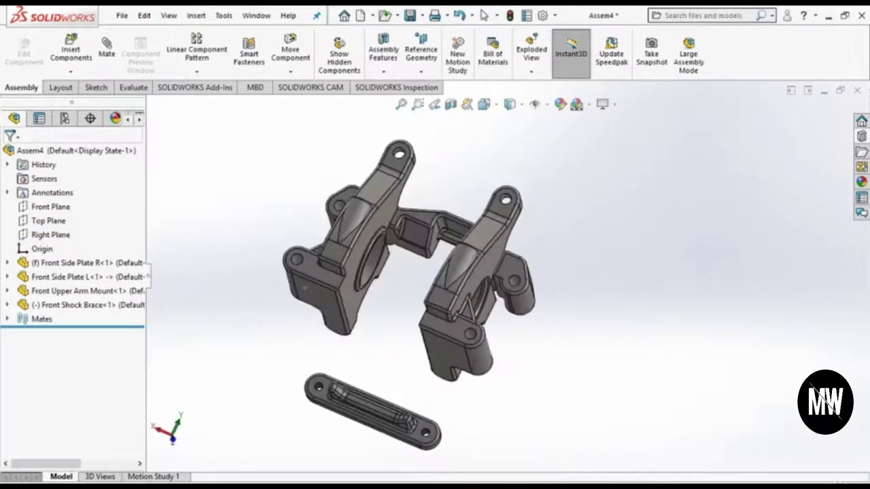
middle_click_drag(470, 432, 544, 408)
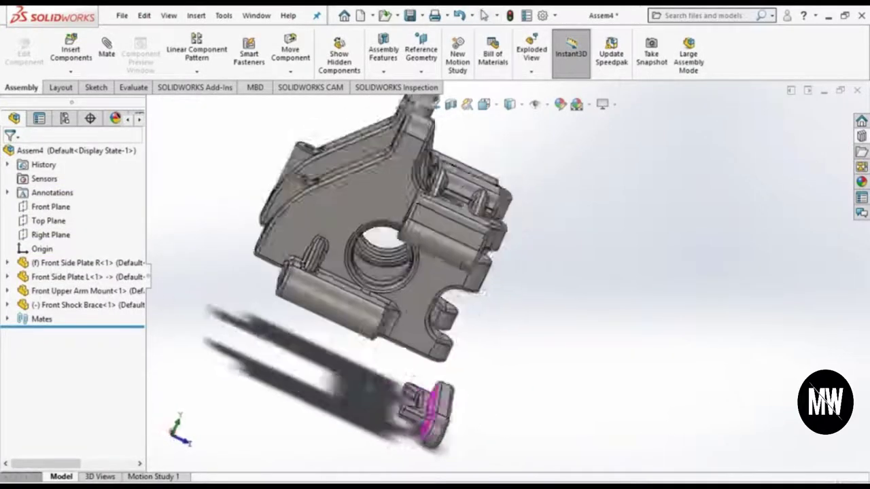
left_click(446, 437)
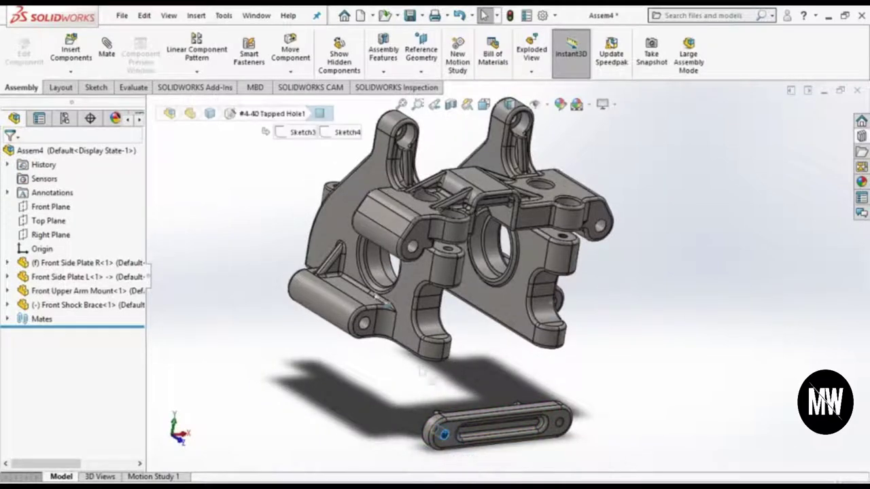
scroll(401, 136, "down", 3)
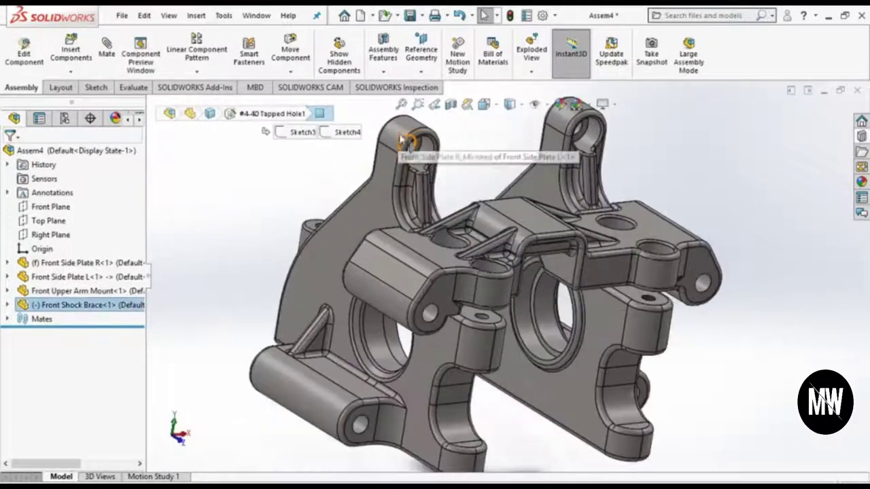
left_click(731, 169)
scroll(675, 189, "up", 3)
mouse_move(630, 326)
middle_mouse_down()
mouse_move(524, 356)
mouse_move(586, 361)
mouse_move(568, 455)
mouse_move(539, 399)
middle_mouse_up()
middle_click_drag(625, 476, 556, 455)
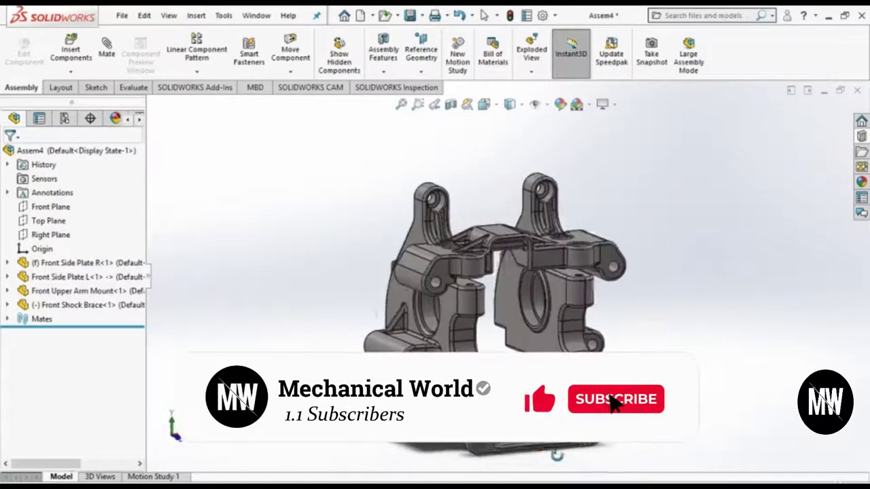
scroll(557, 456, "down", 3)
left_click(496, 313)
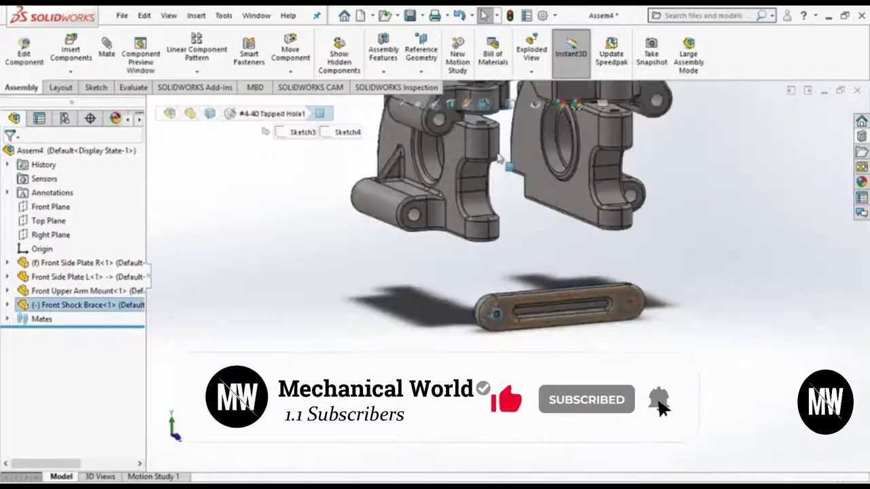
scroll(476, 207, "down", 3)
left_click(445, 205, "ctrl")
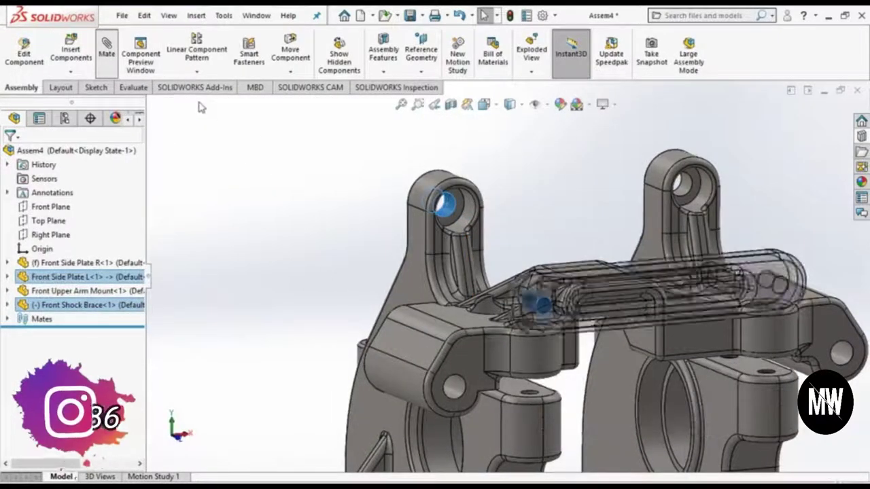
Step: Make the brace ends concentric with the holes in both side-plate uprights
key("Return")
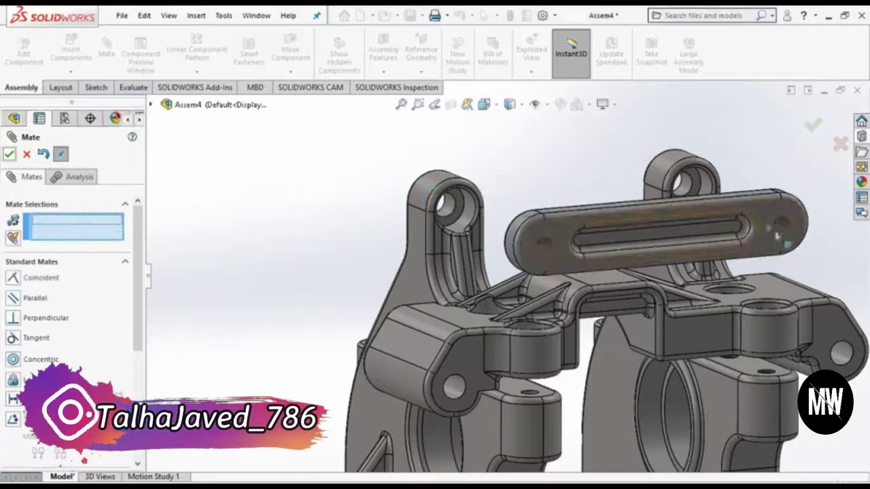
left_click(757, 235)
left_click(768, 225)
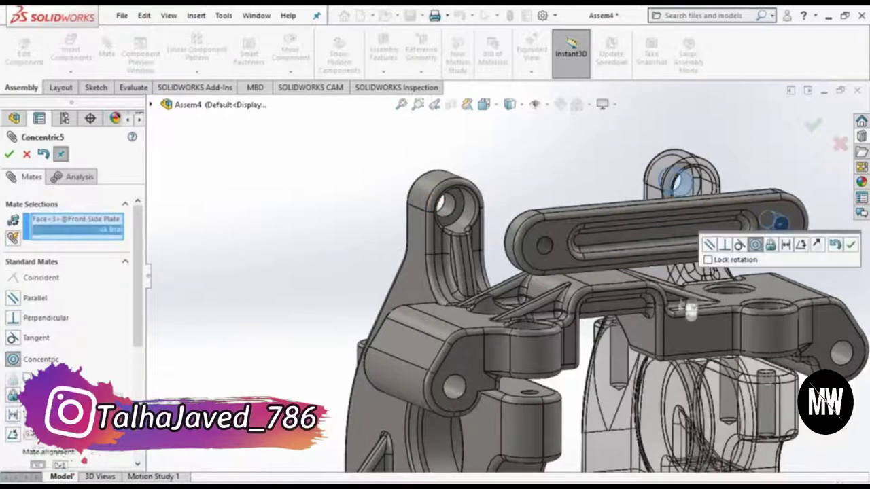
left_click(9, 154)
Step: Mate the brace face coincident with the side plate hole edge and finish mating
mouse_move(435, 286)
middle_mouse_down()
mouse_move(622, 248)
mouse_move(517, 225)
middle_mouse_up()
left_click(623, 248)
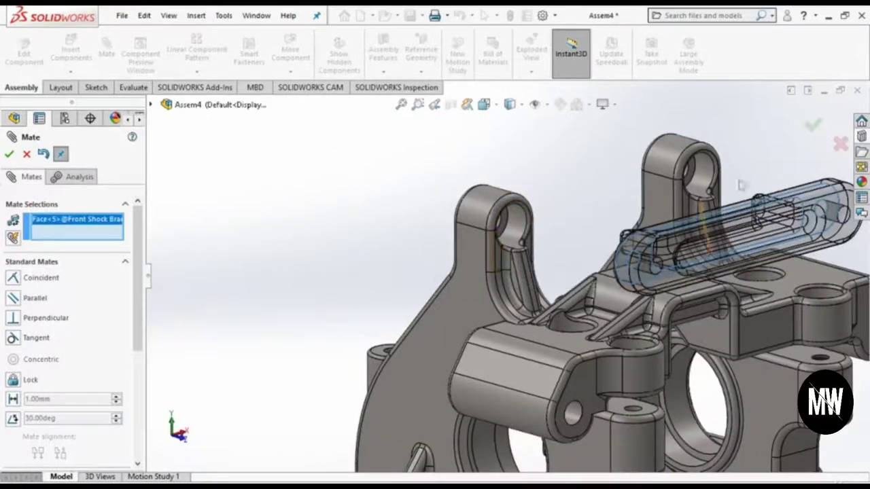
left_click(717, 173)
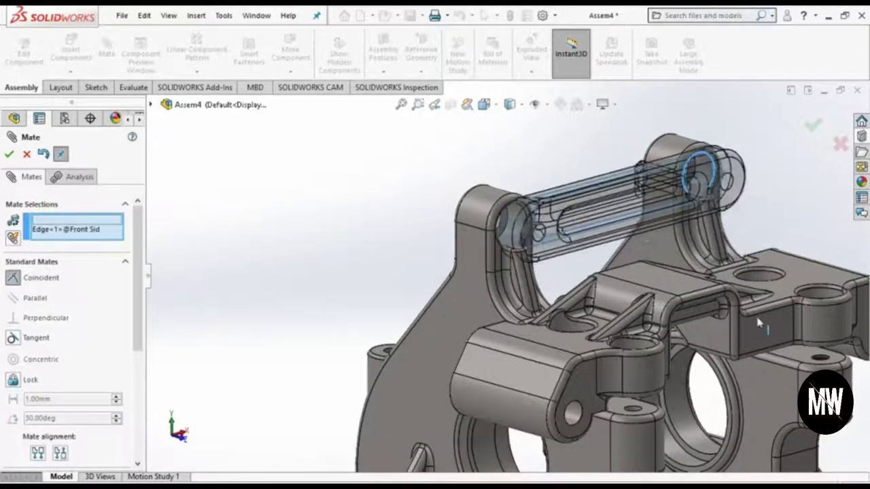
key("Return")
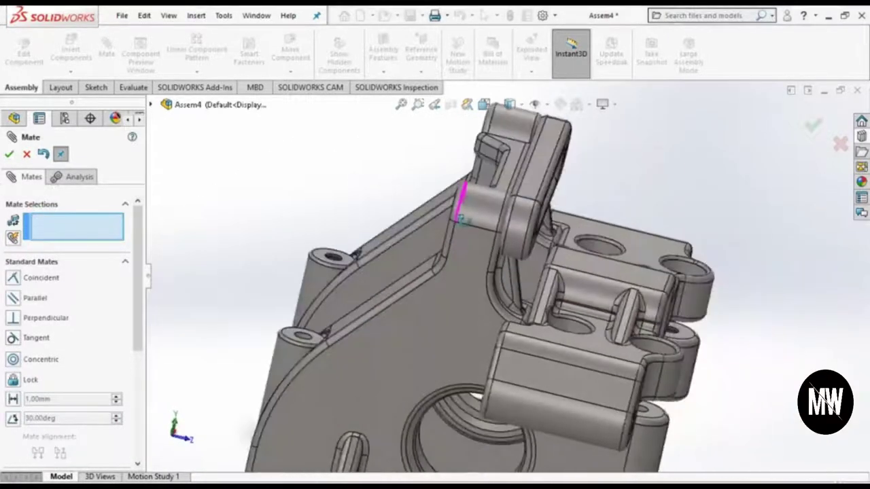
middle_click_drag(679, 238, 515, 228)
mouse_move(666, 197)
middle_mouse_down()
mouse_move(629, 218)
mouse_move(593, 196)
middle_mouse_up()
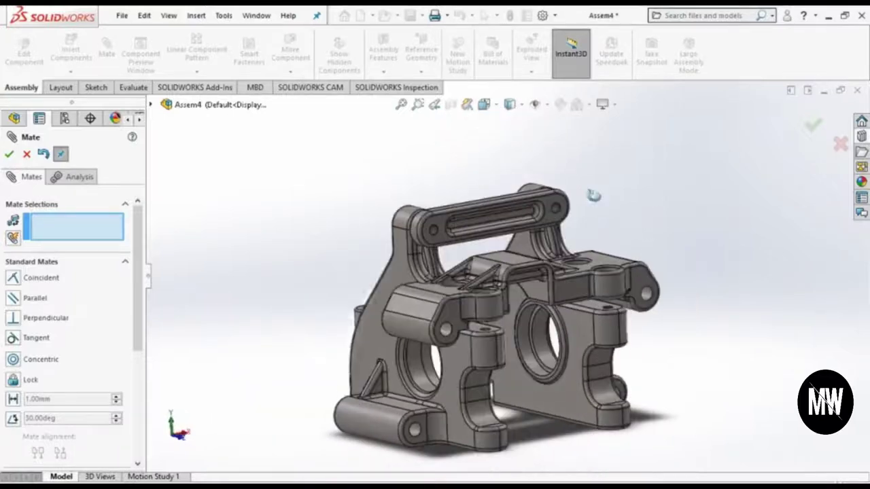
left_click(813, 129)
mouse_move(671, 221)
middle_mouse_down()
mouse_move(777, 243)
mouse_move(680, 229)
mouse_move(673, 236)
middle_mouse_up()
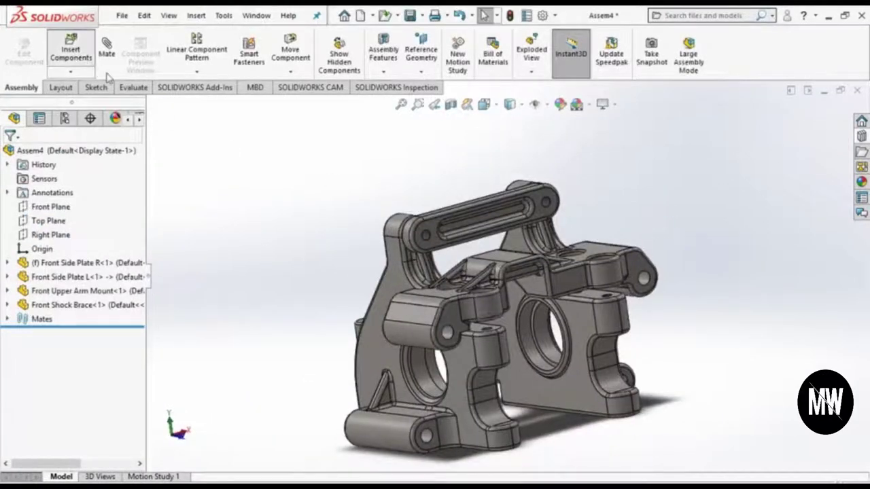
Step: Insert Front upper arm assem.SLDASM beside the side plates
type("fiont upp")
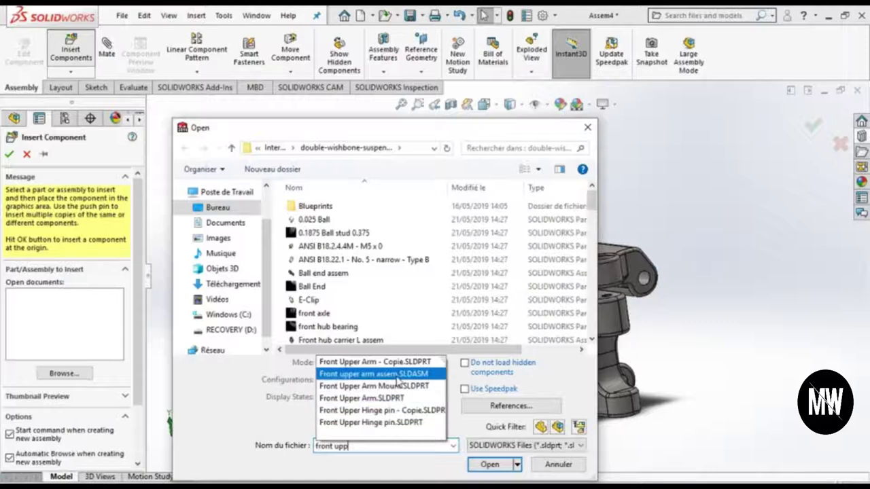
left_click(374, 374)
left_click(489, 466)
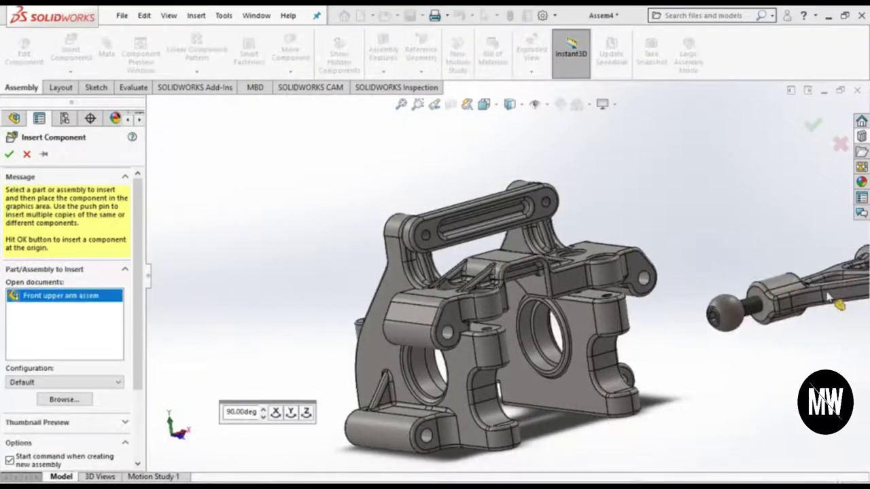
left_click(829, 314)
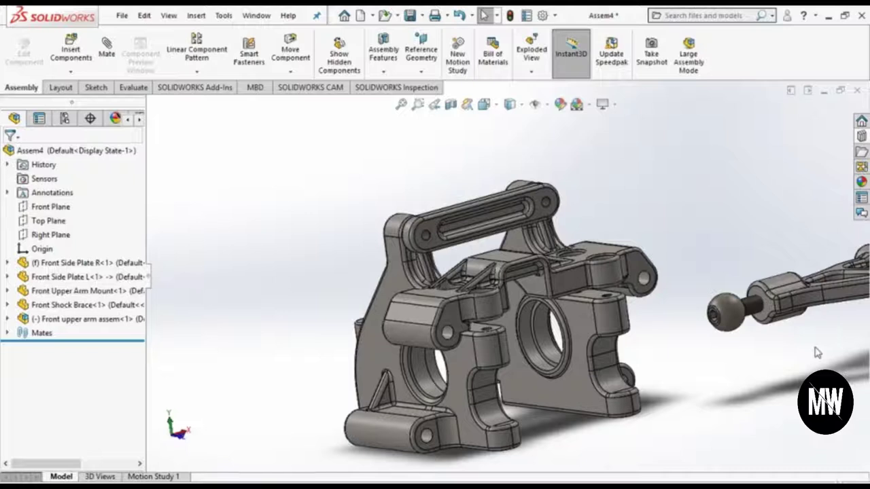
Step: Select the upper arm's pivot face and the arm mount's hole face for mating
mouse_move(753, 219)
middle_mouse_down()
mouse_move(651, 442)
mouse_move(684, 420)
mouse_move(664, 412)
mouse_move(662, 420)
middle_mouse_up()
left_click(729, 331)
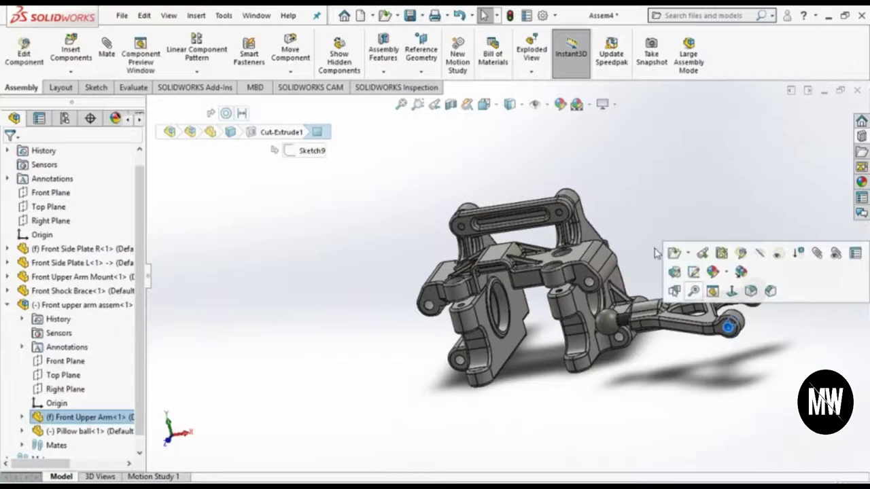
left_click(590, 285, "ctrl")
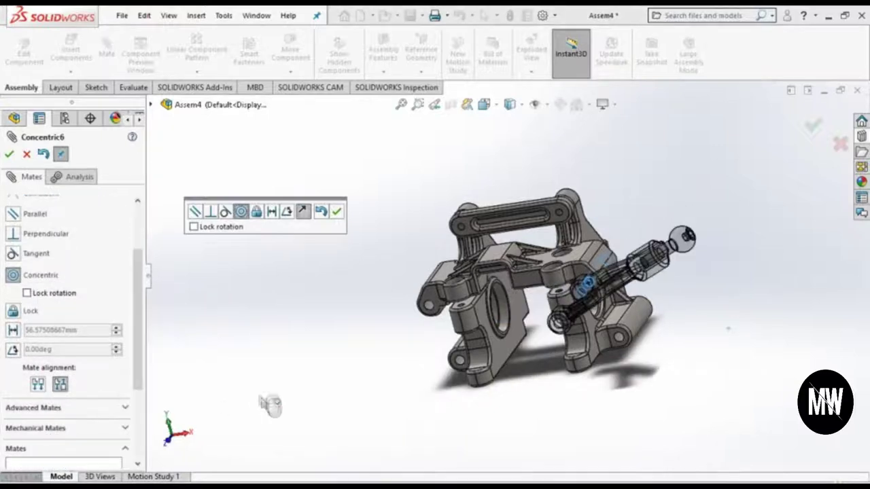
Step: Confirm the arm's concentric mate and add a coincident mate against the mount face
left_click(8, 156)
mouse_move(641, 276)
left_mouse_down()
mouse_move(661, 334)
mouse_move(678, 328)
left_mouse_up()
middle_click_drag(571, 292, 586, 291)
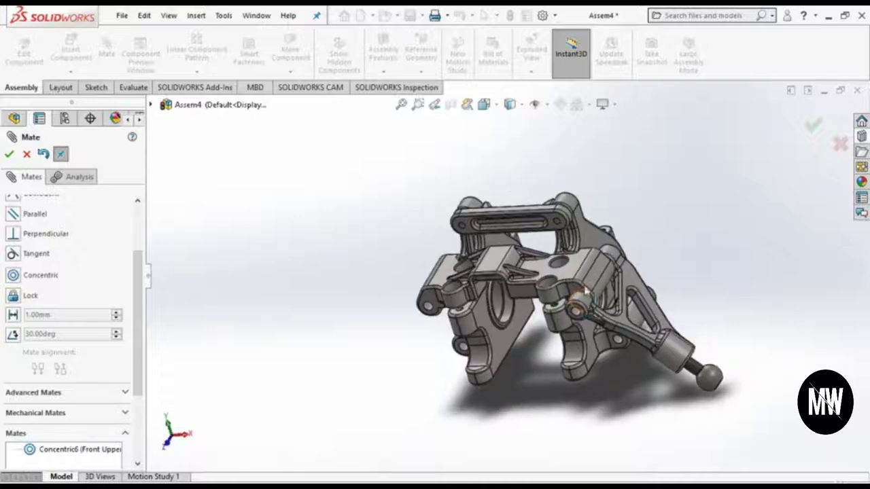
scroll(577, 302, "down", 3)
scroll(578, 306, "down", 3)
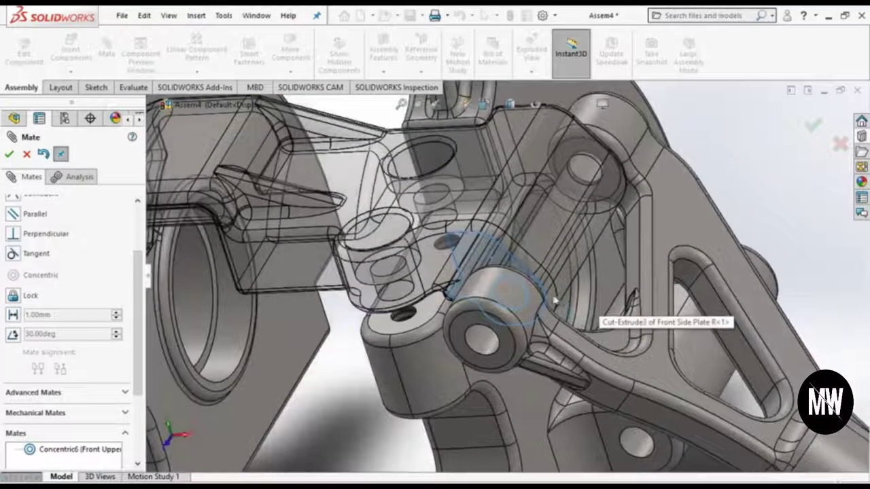
scroll(578, 310, "down", 3)
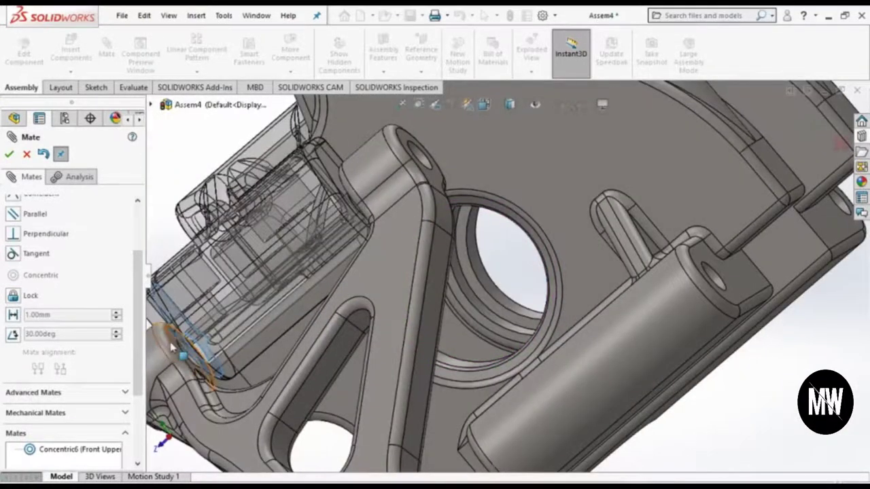
left_click(176, 347)
key("Return")
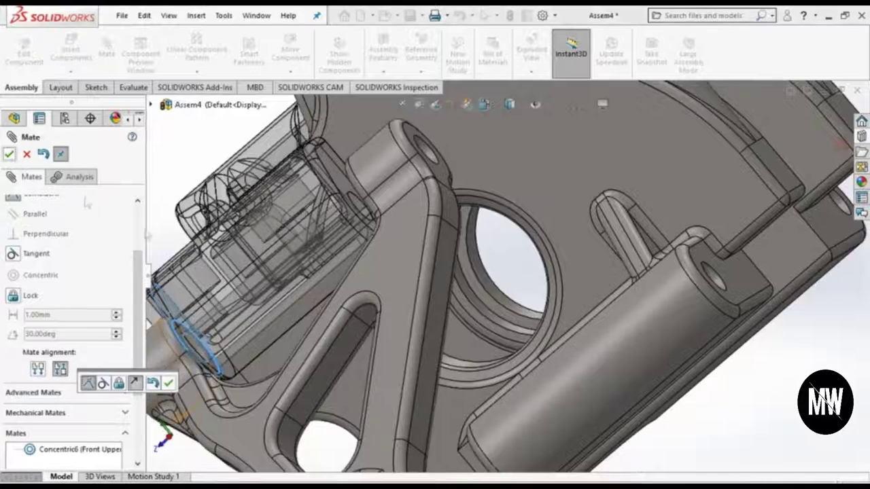
Step: Fit the view and swing the upper arm up to point up-right
key("f")
mouse_move(310, 388)
middle_mouse_down()
mouse_move(330, 363)
mouse_move(305, 353)
mouse_move(320, 340)
middle_mouse_up()
mouse_move(675, 345)
left_mouse_down()
mouse_move(669, 301)
mouse_move(686, 197)
left_mouse_up()
scroll(563, 351, "down", 3)
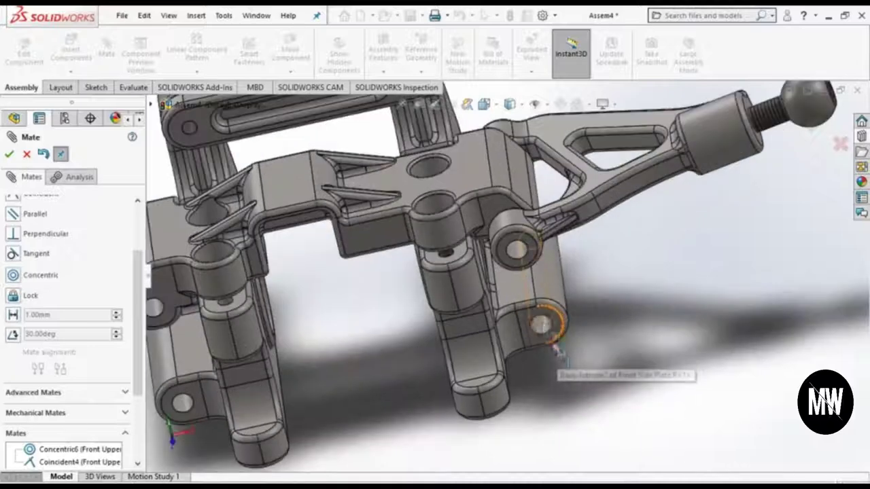
left_click(544, 327)
scroll(544, 328, "up", 5)
mouse_move(614, 333)
middle_mouse_down()
mouse_move(607, 314)
mouse_move(641, 334)
mouse_move(623, 346)
mouse_move(593, 336)
mouse_move(667, 314)
mouse_move(671, 371)
mouse_move(635, 350)
mouse_move(664, 330)
mouse_move(603, 373)
mouse_move(573, 419)
mouse_move(574, 376)
middle_mouse_up()
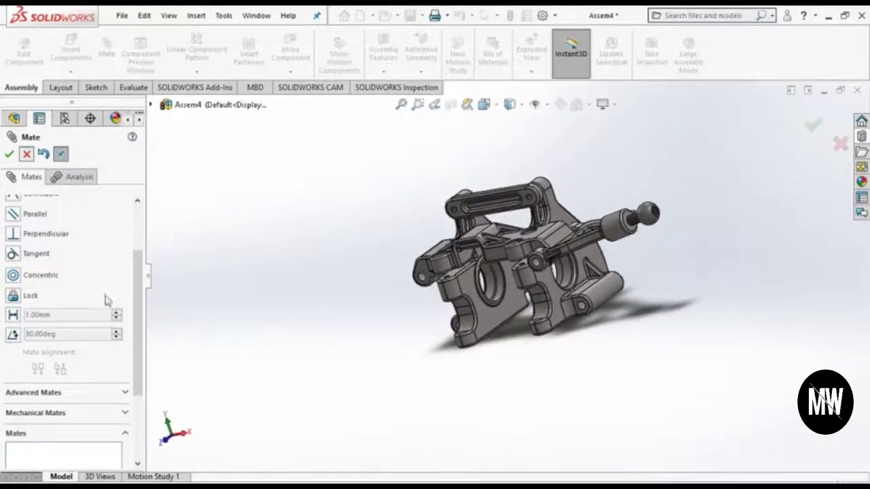
Step: Finish mating, then expand and collapse Mates and the upper arm subassembly in the FeatureManager
key("Escape")
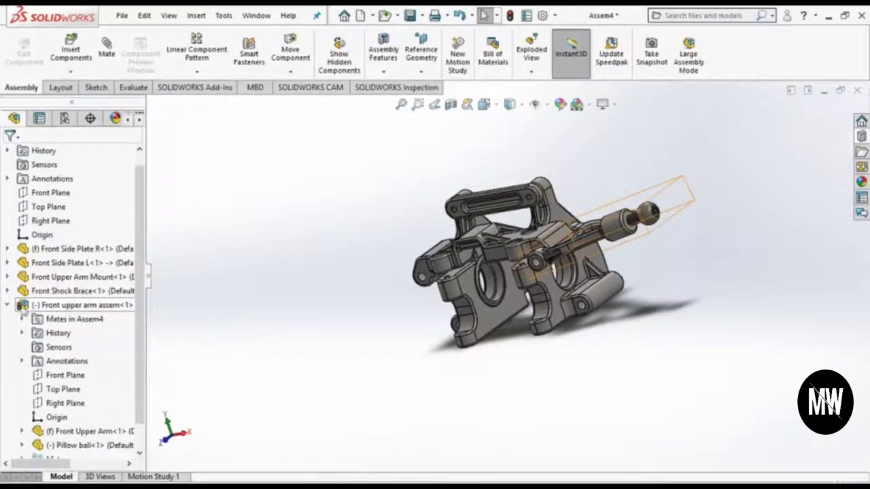
scroll(78, 264, "down", 2)
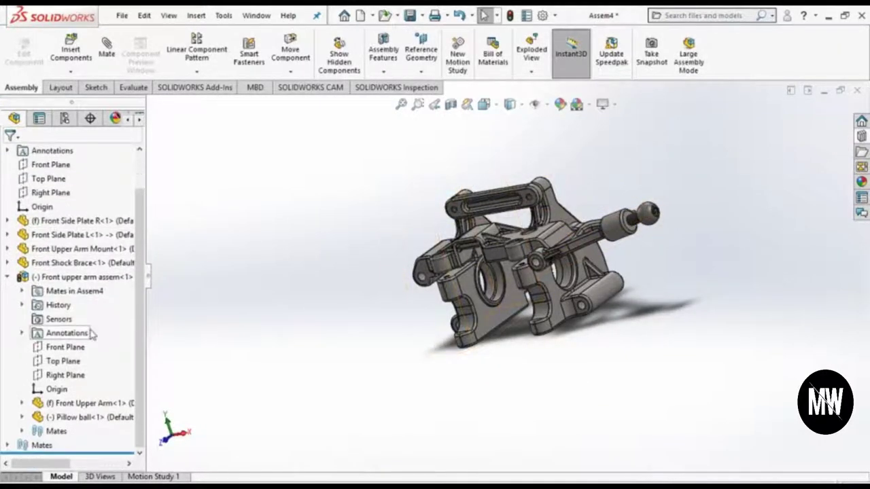
left_click(8, 446)
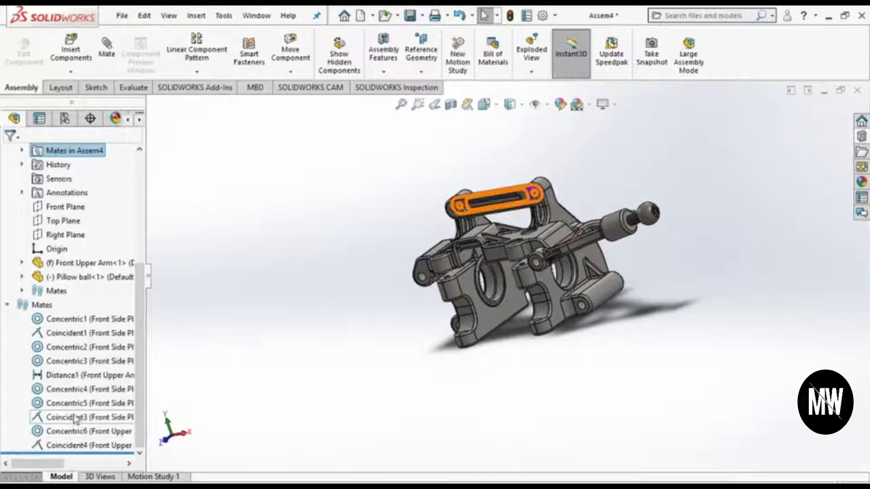
left_click(7, 306)
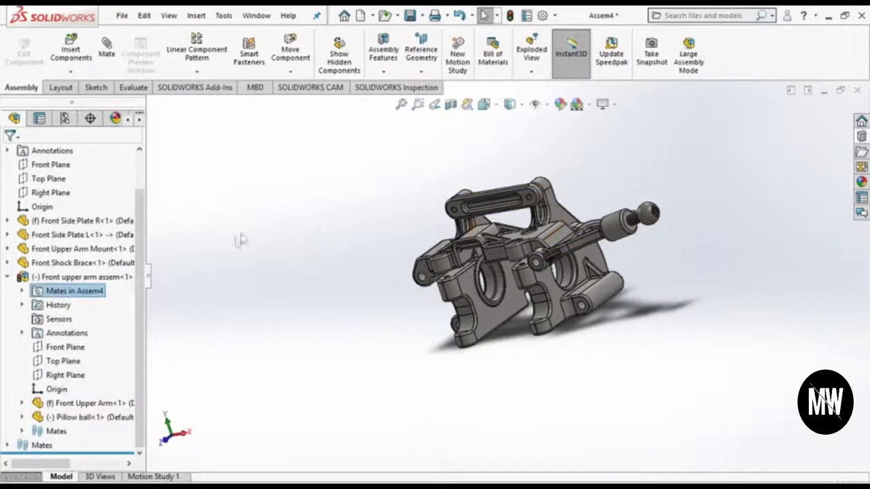
scroll(660, 245, "down", 2)
scroll(652, 252, "down", 2)
left_click(7, 277)
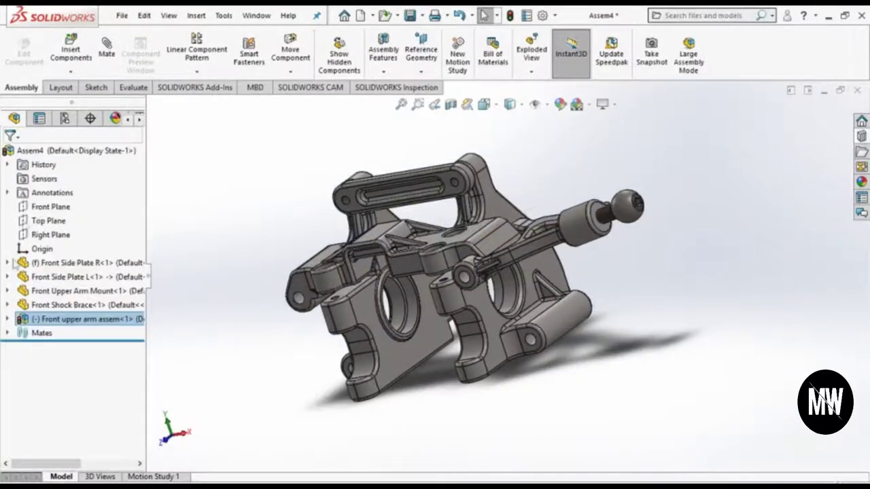
Step: Insert a second Front upper arm assem.SLDASM and drop it loose beside the bracket
left_click(86, 54)
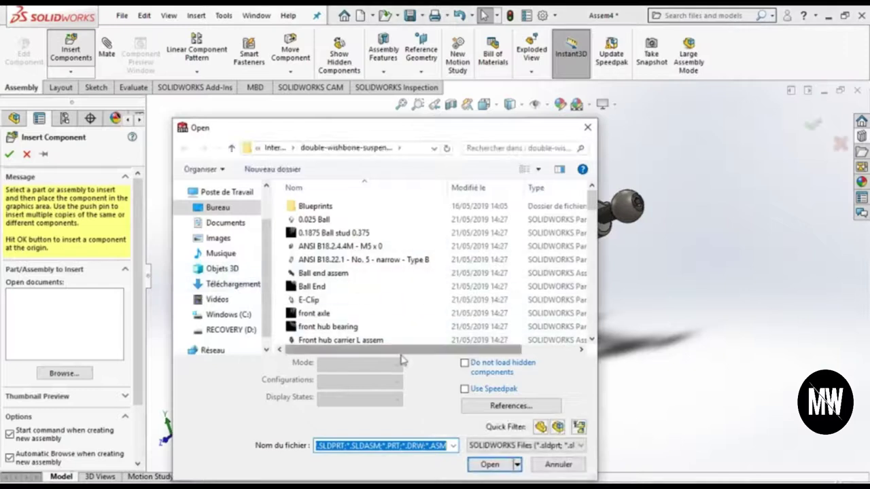
type("front upp")
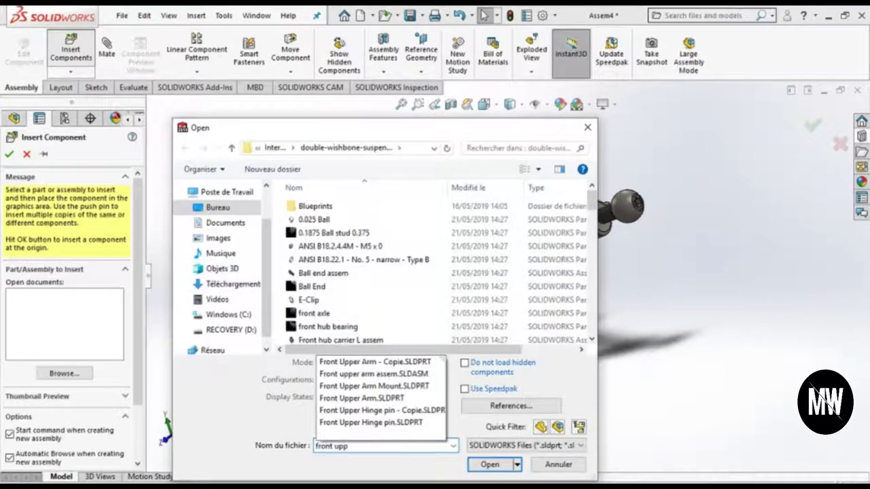
key("Return")
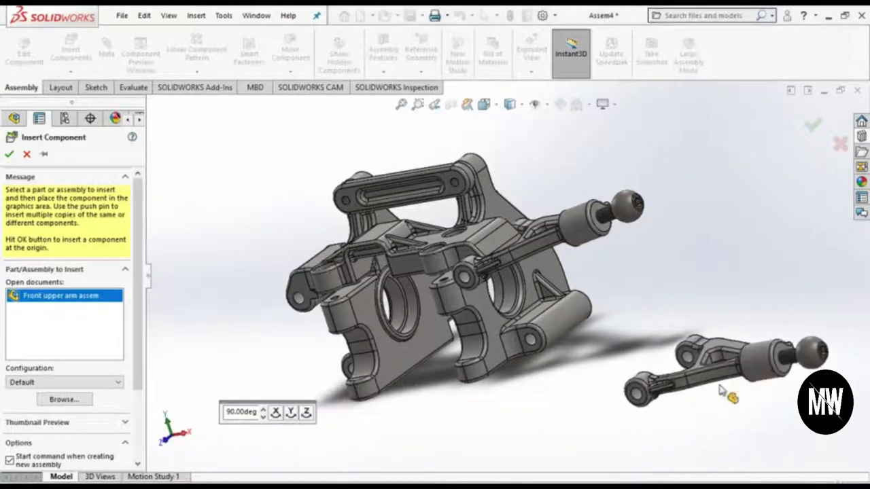
left_click(719, 391)
Step: Mate the arm's end hole concentric with the side plate's lower hole and swing it into place
scroll(532, 343, "down", 3)
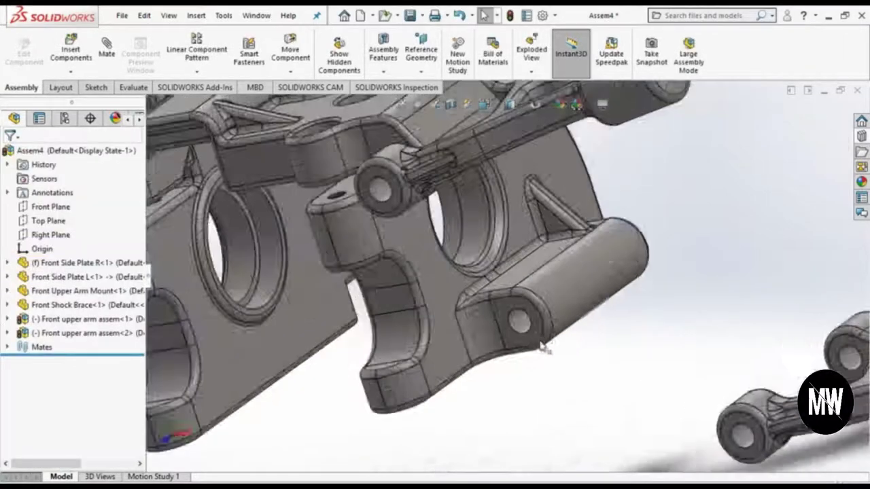
left_click(516, 312)
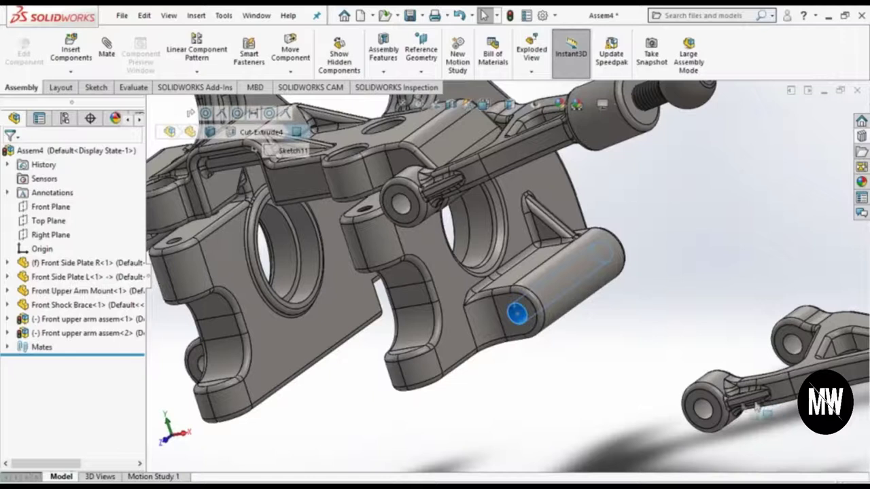
left_click(705, 410, "ctrl")
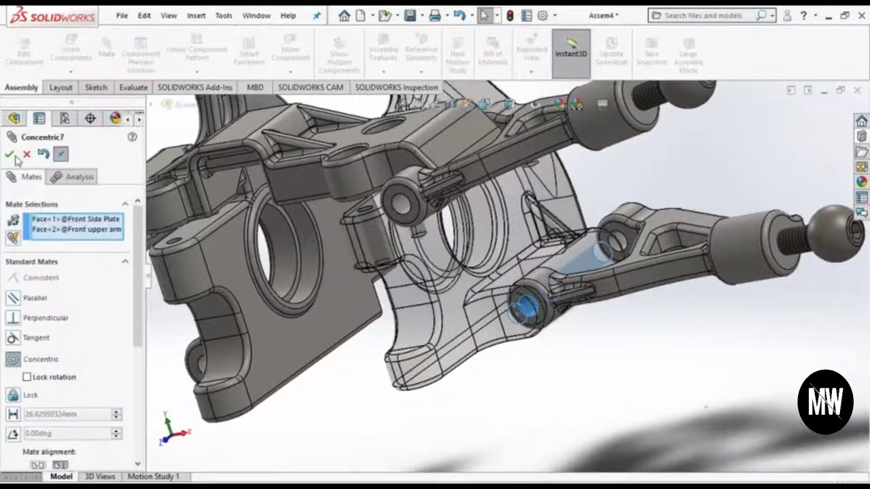
mouse_move(586, 316)
left_mouse_down()
mouse_move(554, 379)
mouse_move(525, 319)
left_mouse_up()
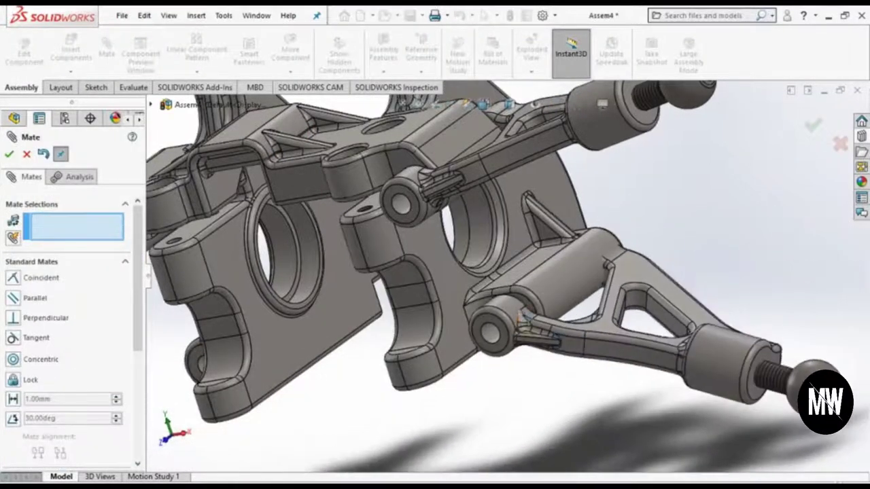
Step: Make the upper arm face coincident with the Front Side Plate face, then view the suspension
left_click(534, 316)
mouse_move(533, 316)
middle_mouse_down()
mouse_move(515, 310)
mouse_move(540, 306)
middle_mouse_up()
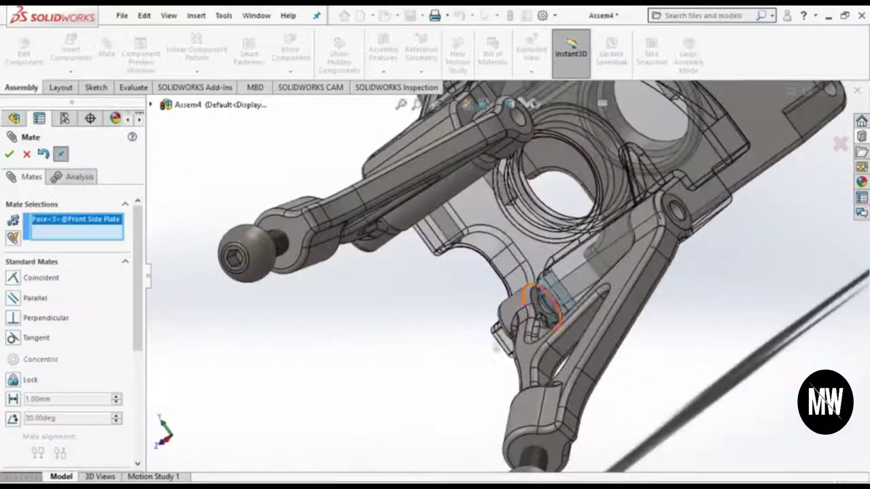
left_click(544, 296)
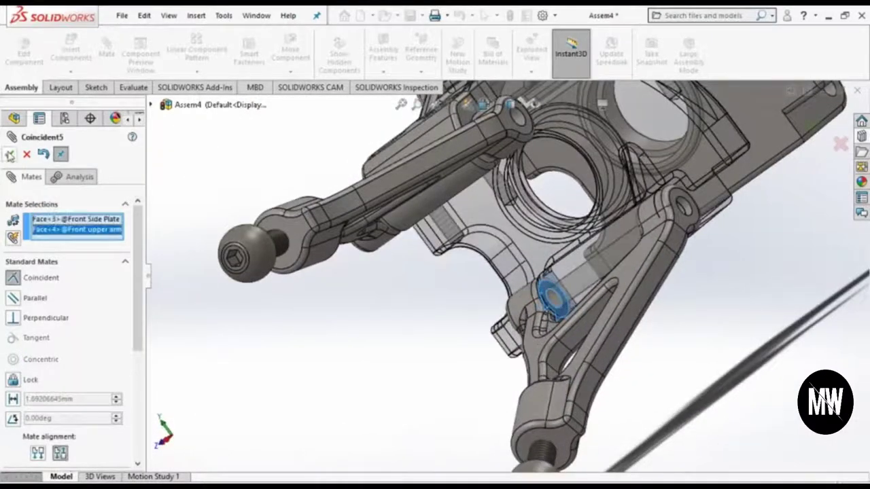
key("Return")
mouse_move(373, 348)
middle_mouse_down()
mouse_move(476, 258)
mouse_move(531, 272)
middle_mouse_up()
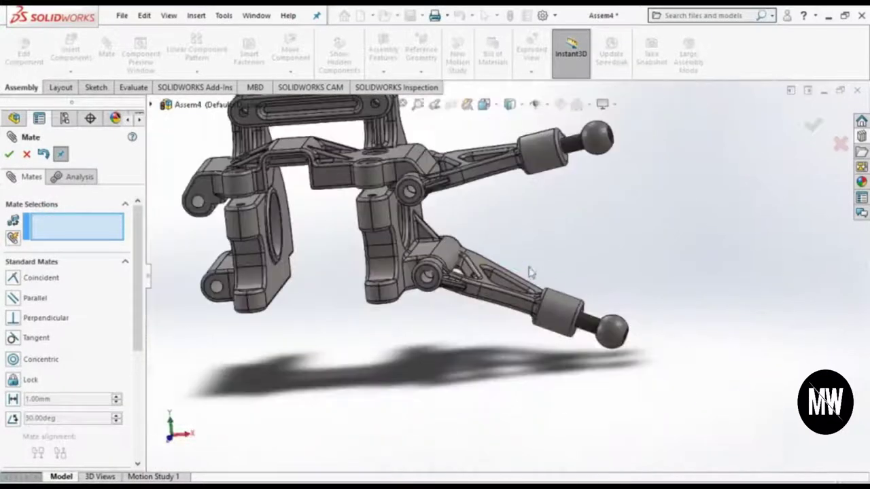
mouse_move(591, 310)
middle_mouse_down()
mouse_move(592, 271)
mouse_move(509, 301)
mouse_move(325, 204)
middle_mouse_up()
scroll(509, 301, "up", 2)
mouse_move(262, 250)
middle_mouse_down()
mouse_move(276, 240)
mouse_move(191, 211)
middle_mouse_up()
Step: Insert another Front upper arm assem into the assembly
key("Escape")
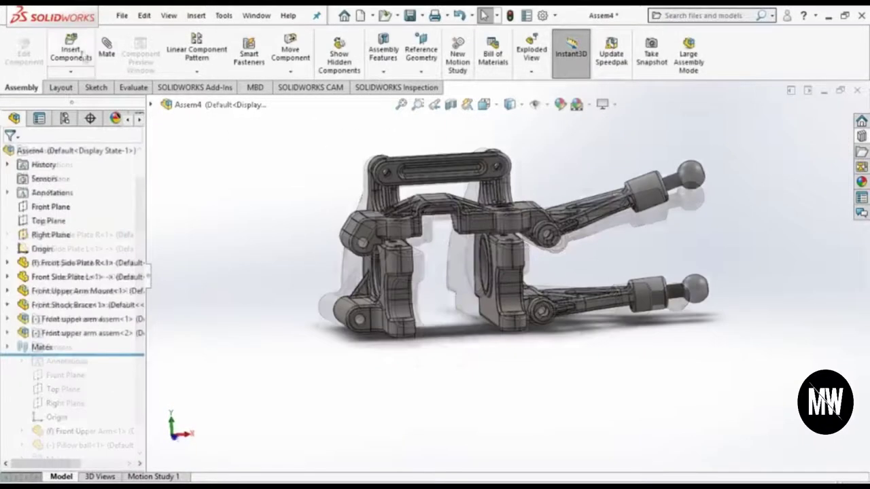
left_click(71, 49)
type("f")
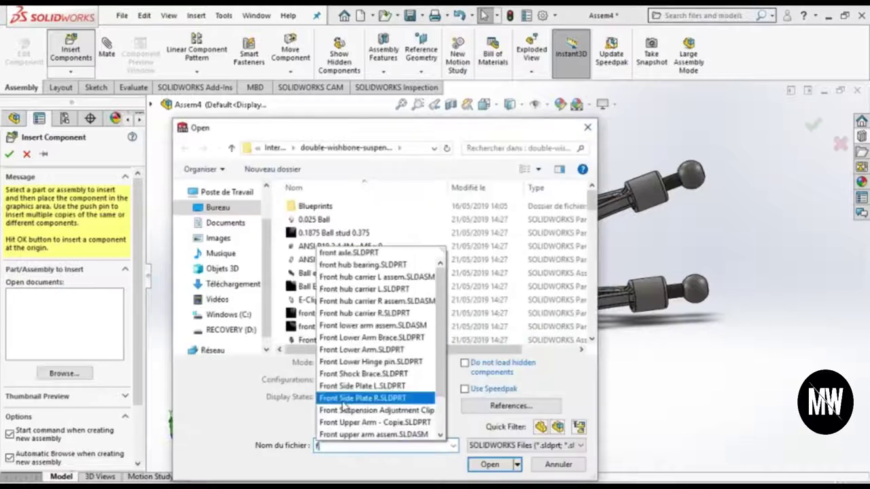
type("ront u")
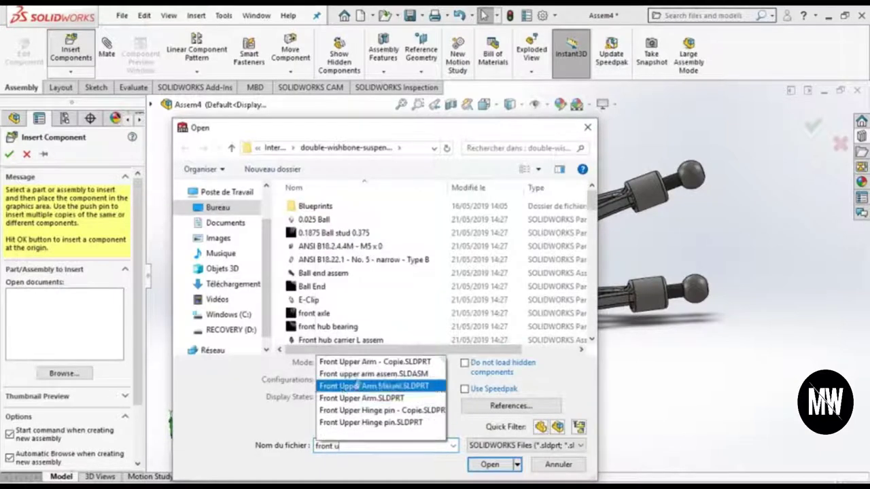
left_click(354, 374)
key("Return")
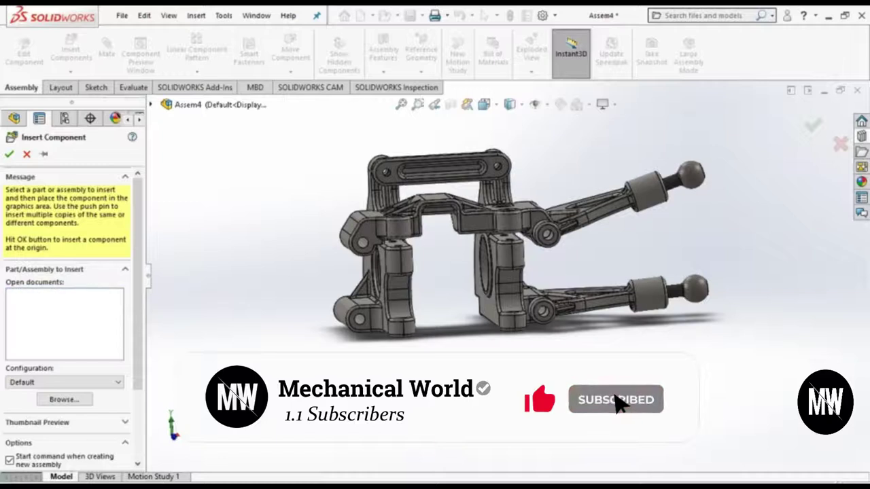
scroll(412, 307, "down", 5)
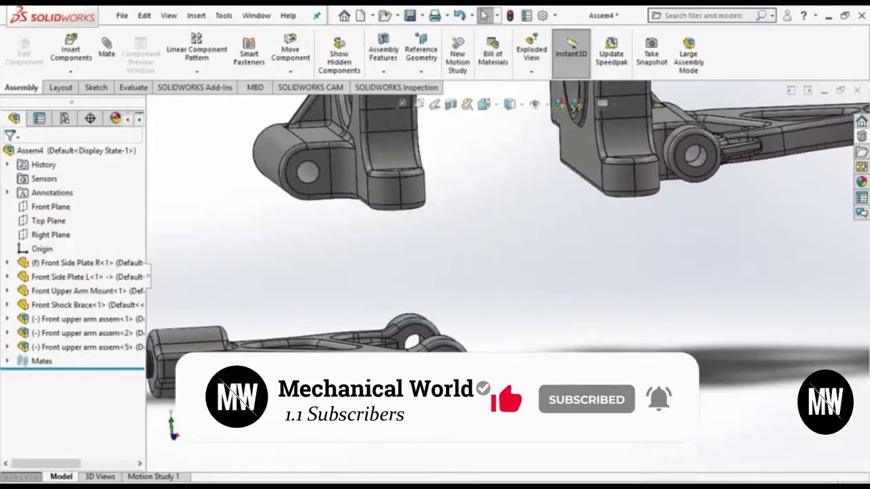
scroll(322, 151, "up", 5)
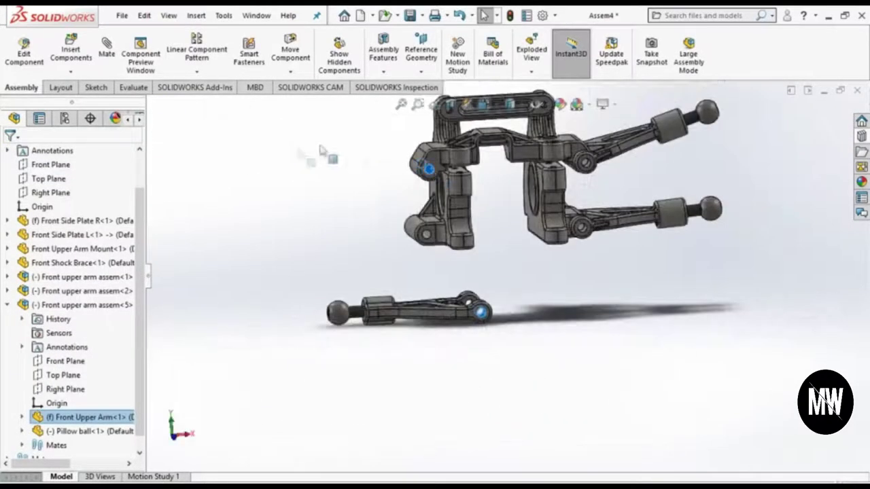
Step: Mate the new arm's pivot concentric with the near-side upper arm mount and swing it down
left_click(102, 46)
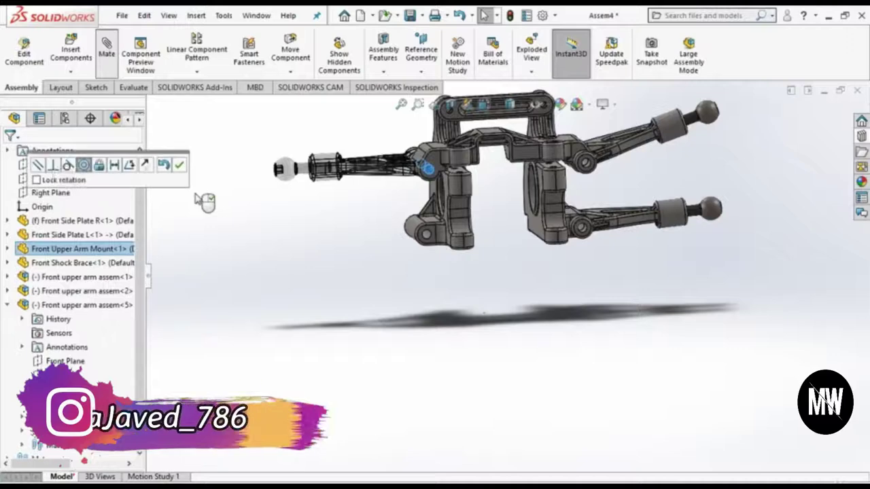
left_click(178, 165)
scroll(420, 146, "down", 5)
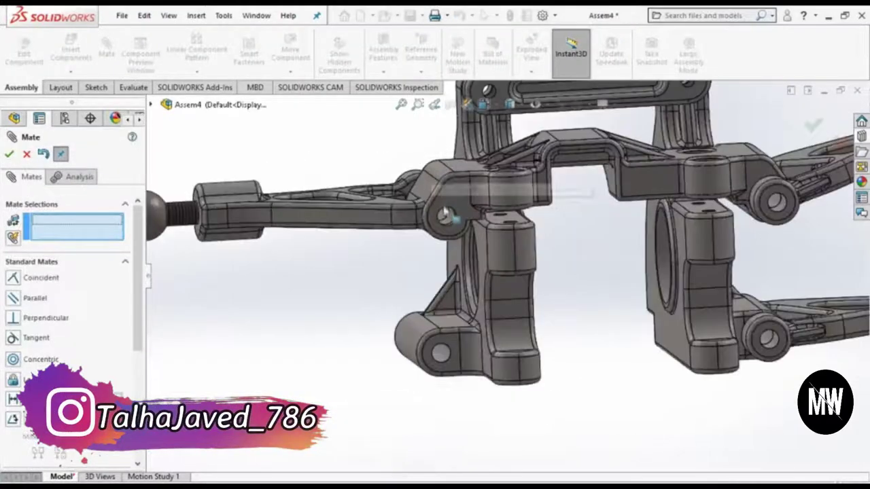
left_click_drag(384, 226, 398, 360)
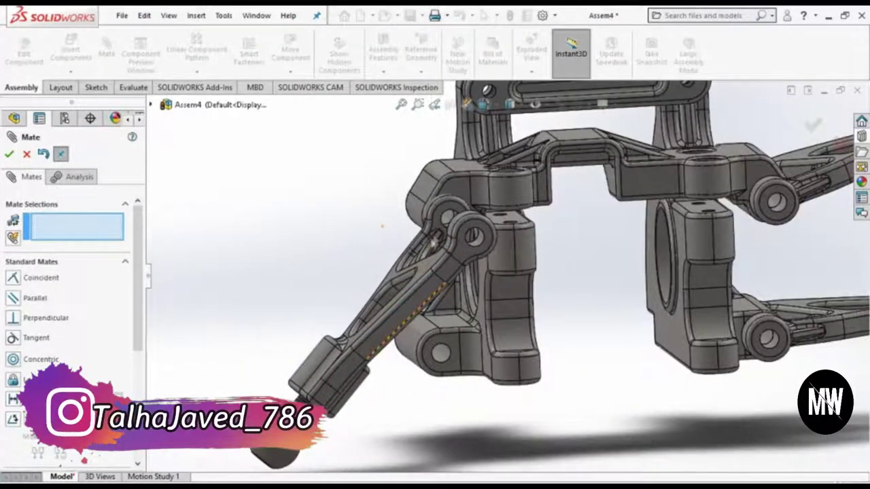
Step: Add a coincident mate between the arm faces, finish mating, and drag the arm to test its pivot
left_click(445, 216)
middle_click_drag(446, 217, 745, 282)
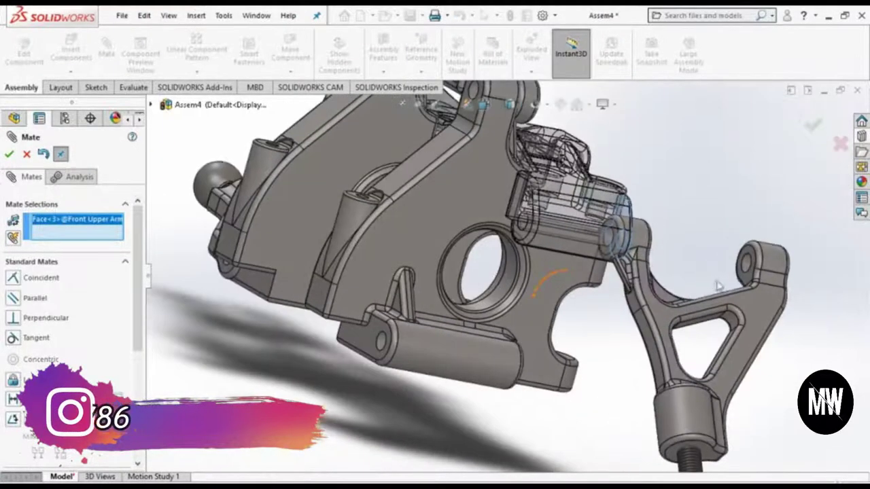
left_click(745, 282)
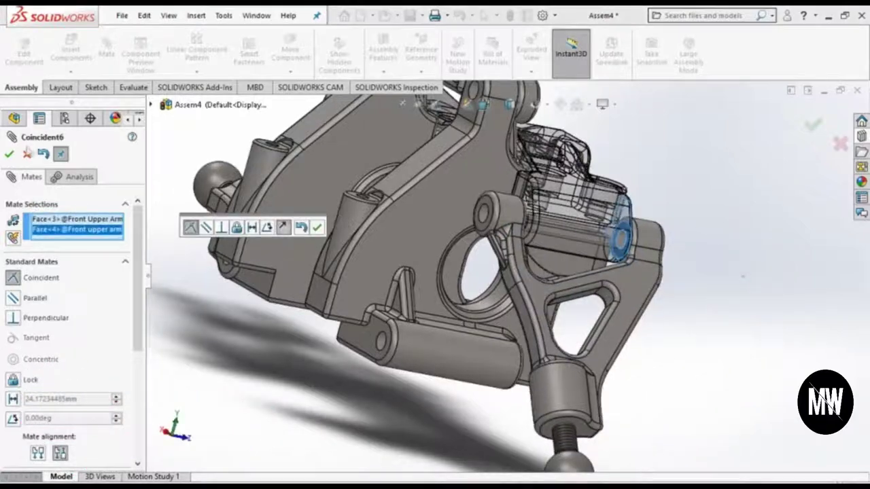
key("Return")
scroll(692, 292, "up", 5)
middle_click_drag(692, 291, 657, 197)
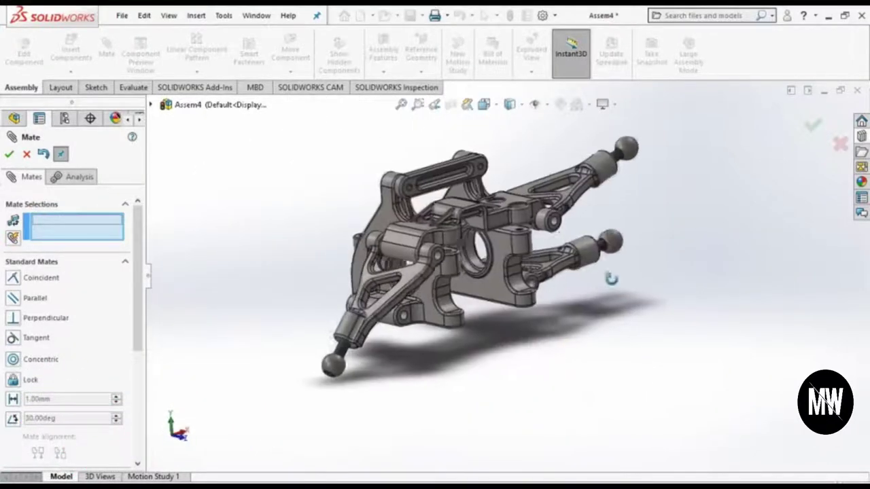
key("Return")
left_click_drag(329, 365, 259, 140)
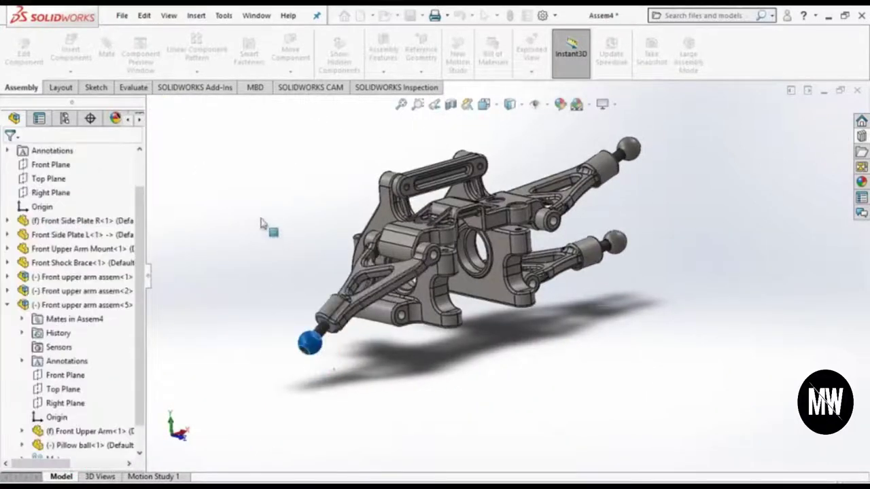
left_click(454, 428)
Step: Insert Front lower arm assem, rotating it about Y before placing it beside the assembly
mouse_move(454, 428)
middle_mouse_down()
mouse_move(474, 333)
mouse_move(440, 272)
middle_mouse_up()
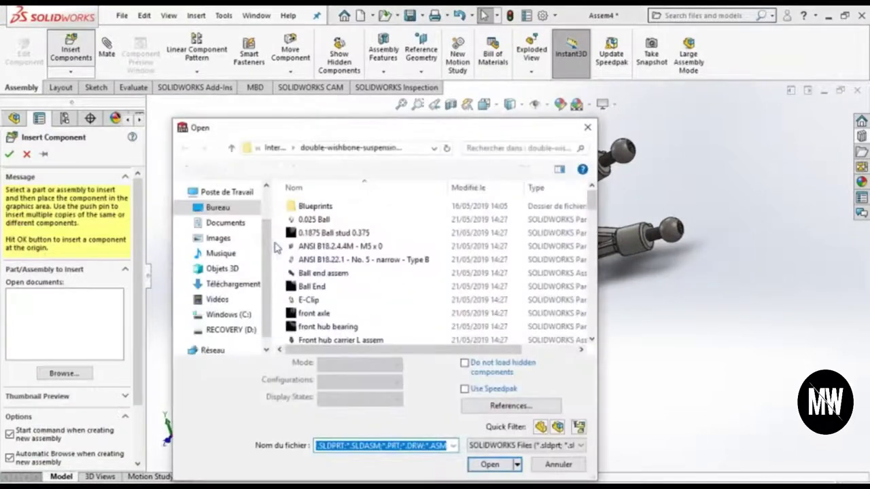
type("front")
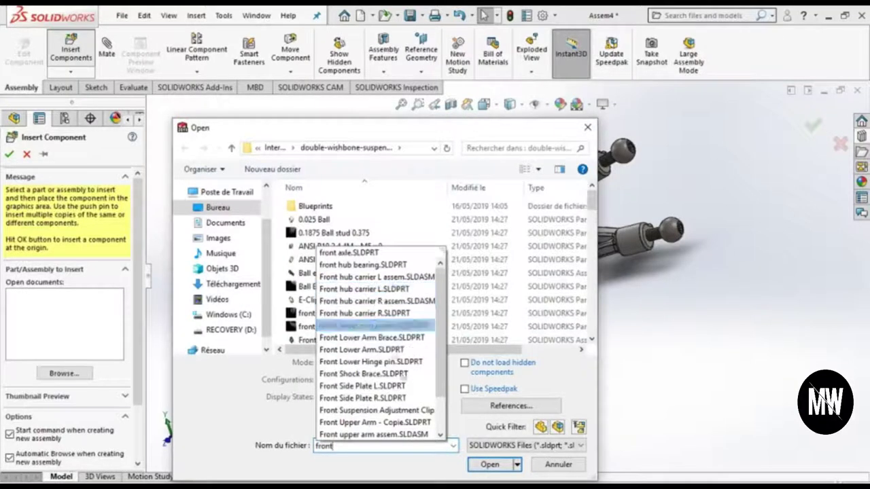
key("Return")
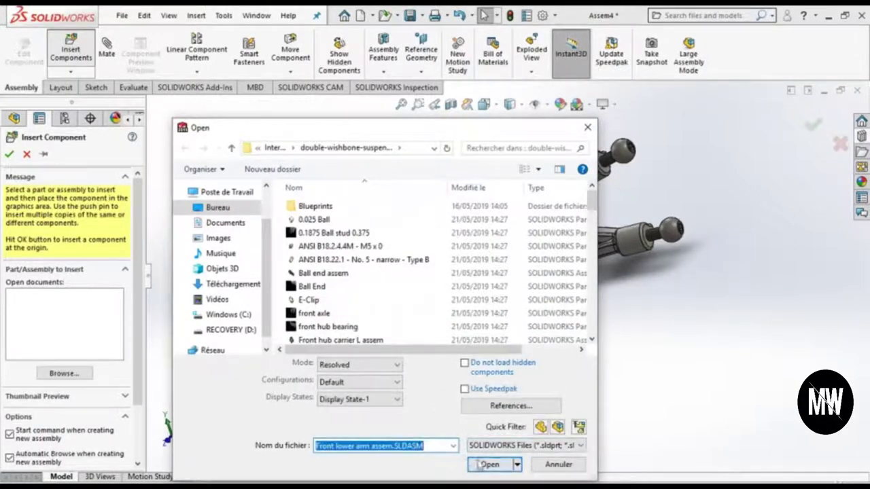
left_click(479, 465)
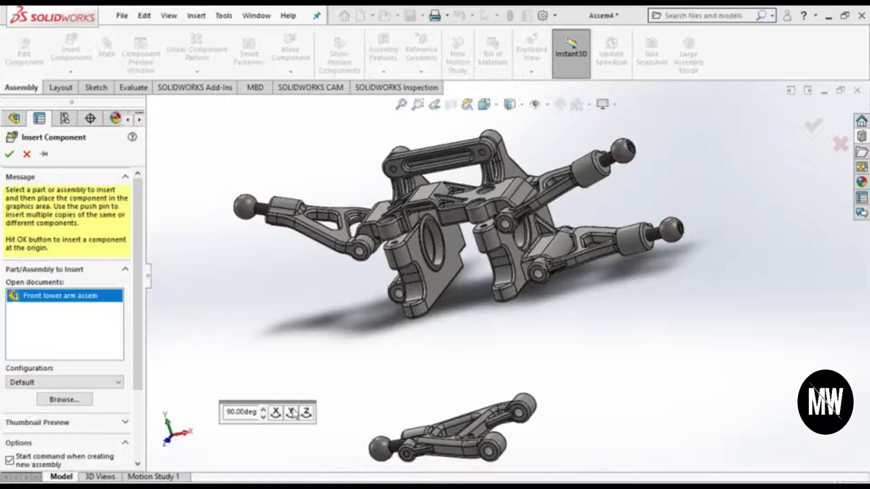
left_click(291, 413)
left_click(292, 413)
left_click(291, 413)
left_click(292, 413)
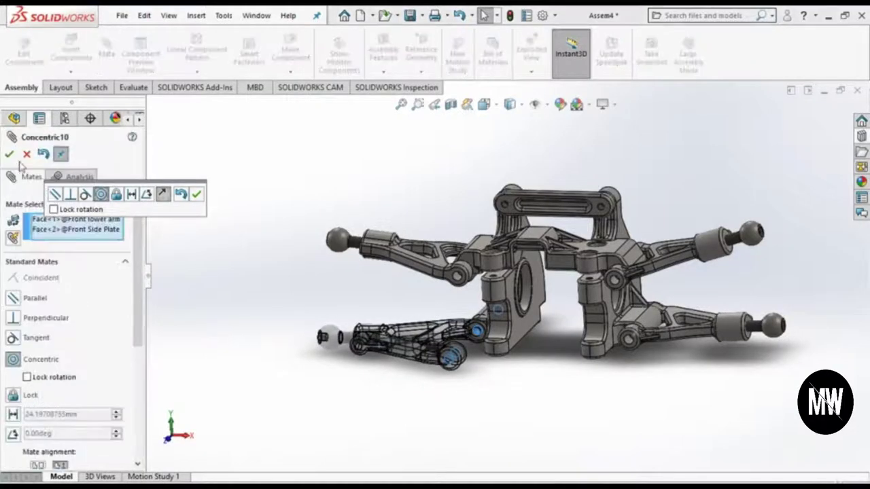
Step: Accept the lower arm's concentric mate, then pick and clear a trial face for the next mate
key("Return")
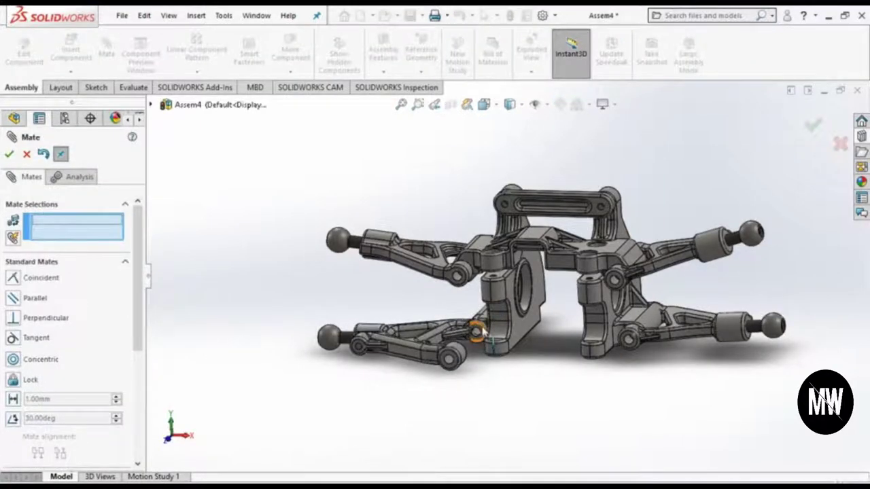
scroll(477, 331, "down", 4)
left_click(476, 348)
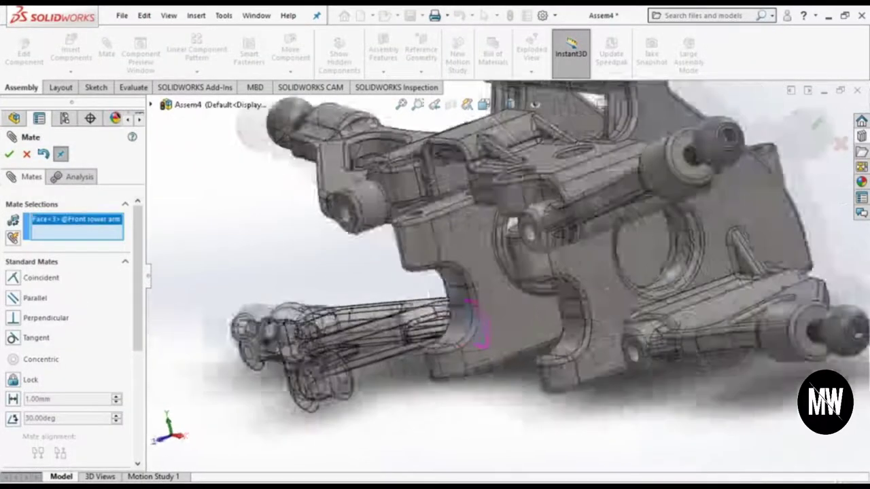
middle_click_drag(476, 348, 408, 306)
mouse_move(272, 329)
middle_mouse_down()
mouse_move(342, 355)
mouse_move(501, 346)
mouse_move(316, 306)
mouse_move(367, 353)
middle_mouse_up()
scroll(342, 356, "down", 3)
scroll(501, 346, "up", 3)
scroll(313, 316, "up", 3)
scroll(378, 361, "down", 2)
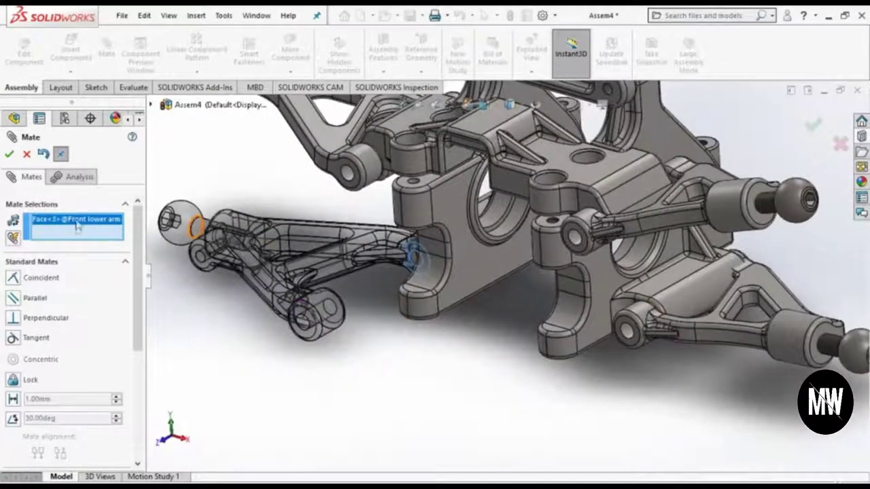
key("Delete")
Step: Make the lower arm's end face coincident with the side plate, then fit the whole assembly in view
mouse_move(360, 299)
middle_mouse_down()
mouse_move(348, 339)
mouse_move(378, 268)
middle_mouse_up()
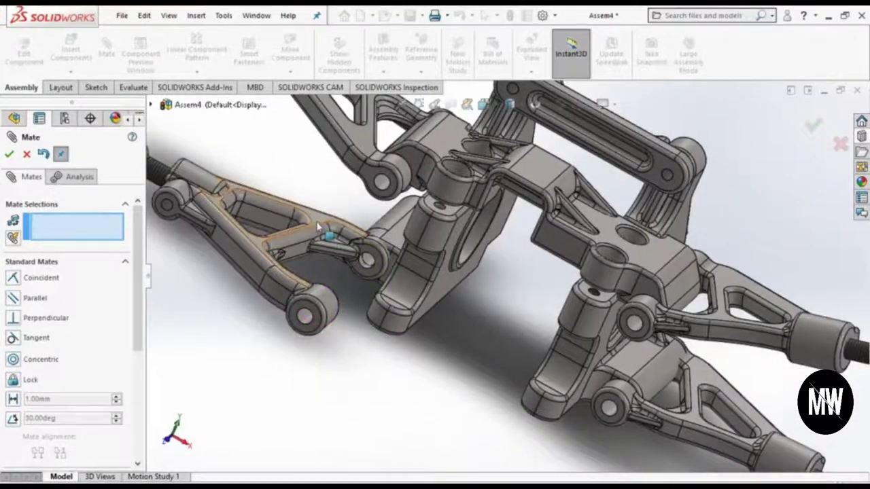
left_click_drag(318, 226, 260, 283)
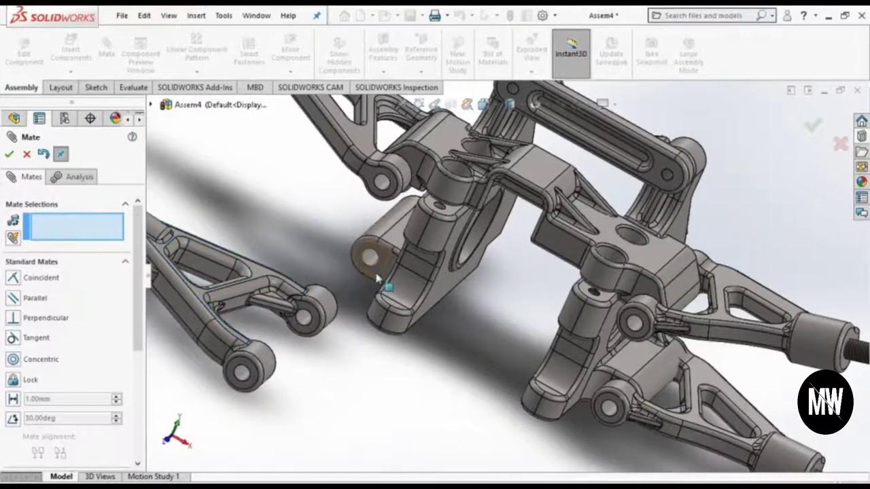
left_click(378, 279)
middle_click_drag(334, 351, 197, 357)
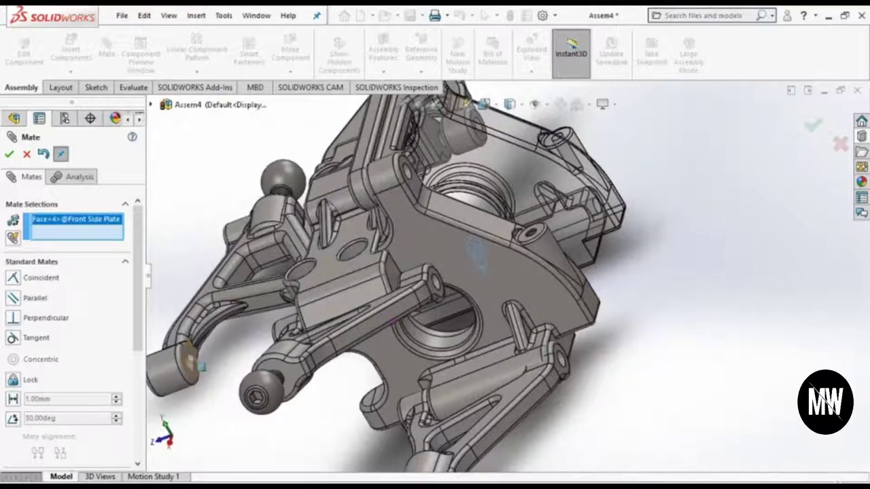
left_click(189, 357)
key("Return")
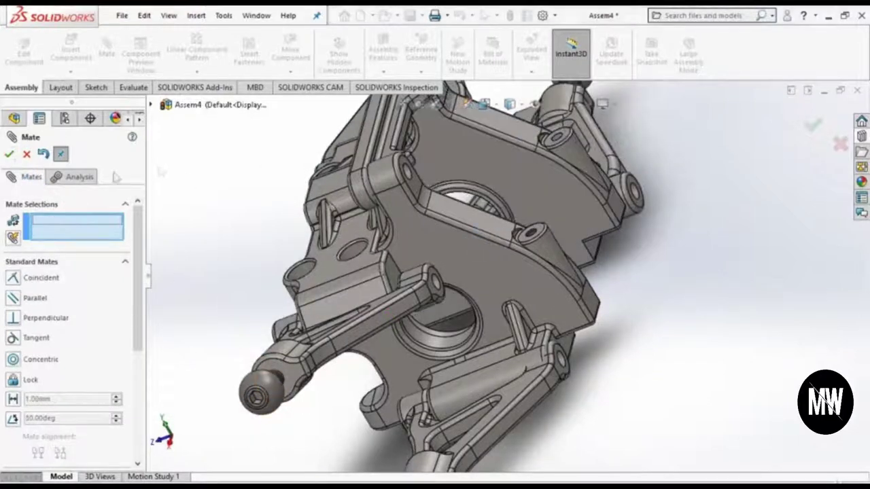
key("Escape")
key("f")
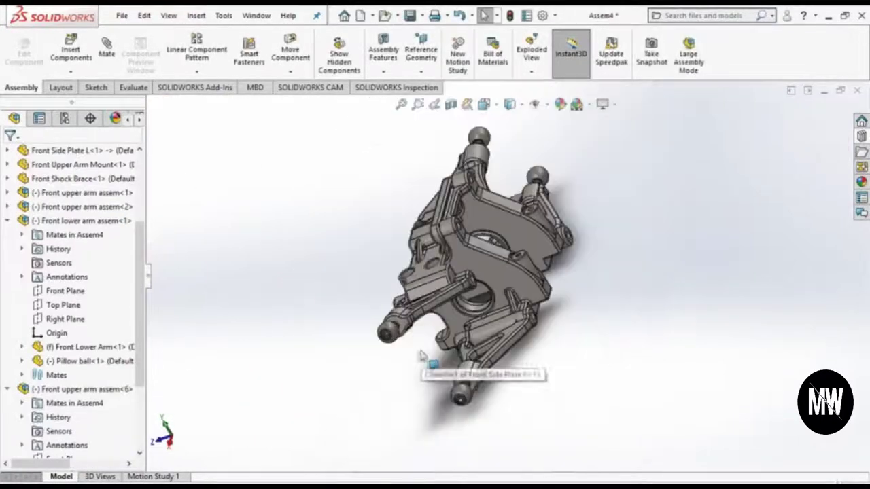
mouse_move(428, 367)
middle_mouse_down()
mouse_move(476, 360)
mouse_move(458, 323)
middle_mouse_up()
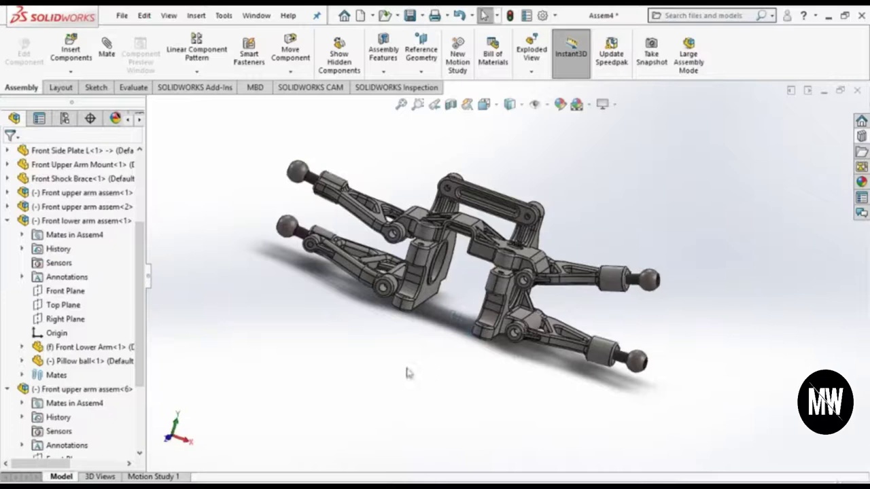
Step: Collapse the tree entries and delete Front upper arm assem<2> together with its mates
left_click(8, 221)
left_click(8, 275)
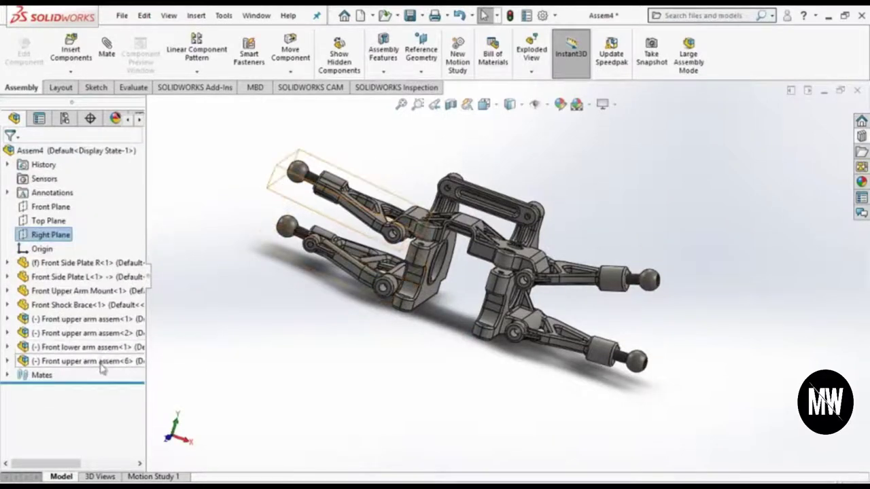
left_click(102, 333)
key("Delete")
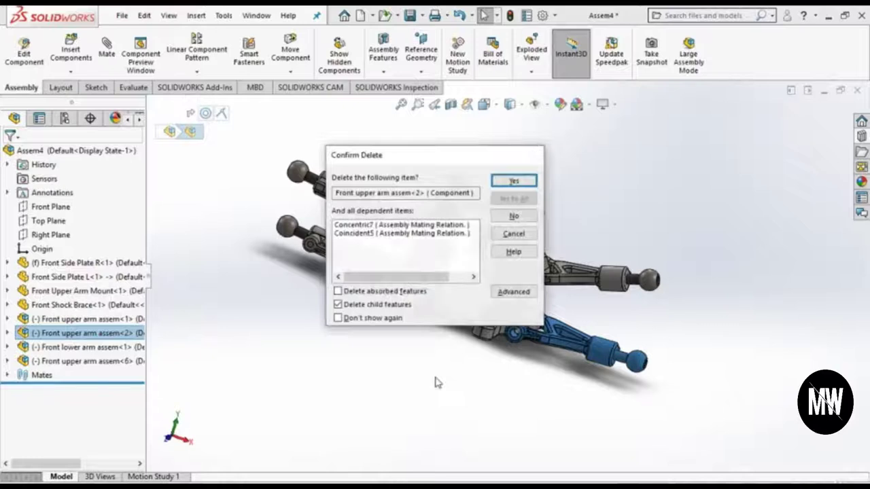
key("Return")
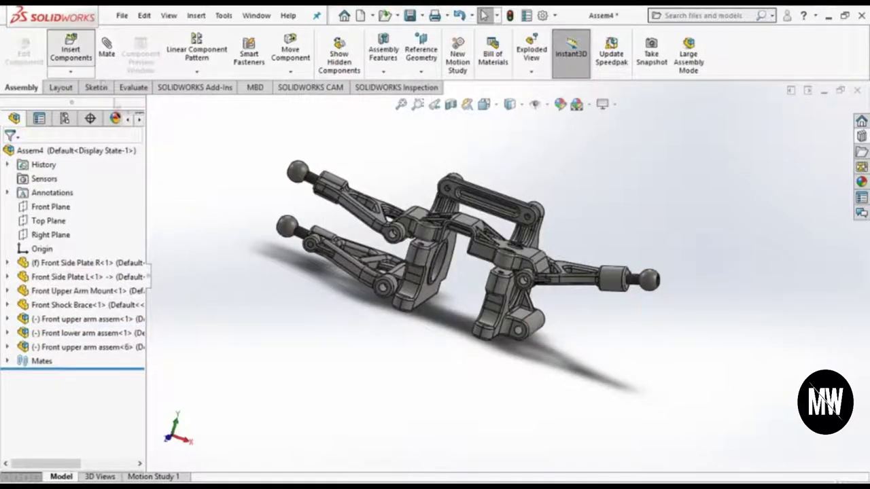
left_click(71, 53)
Step: Insert a second Front lower arm assem and place it below the assembly
type("l")
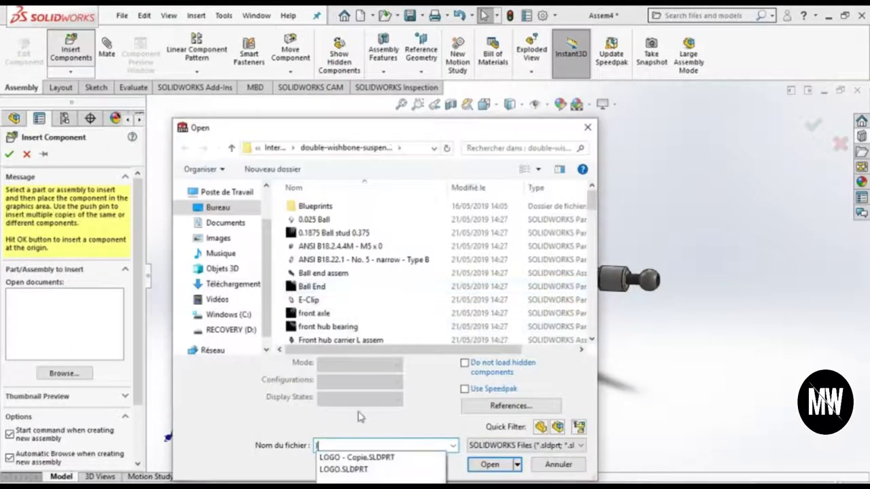
key("BackSpace")
key("BackSpace")
type("front")
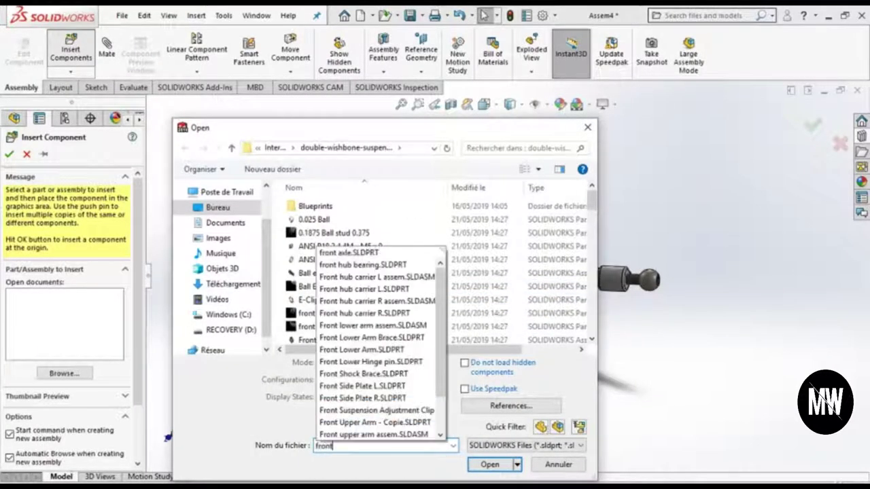
key("Return")
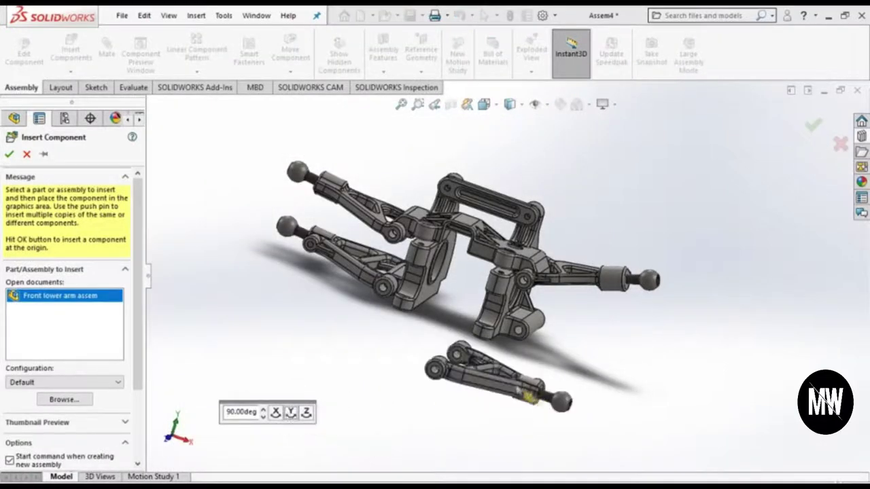
left_click(516, 370)
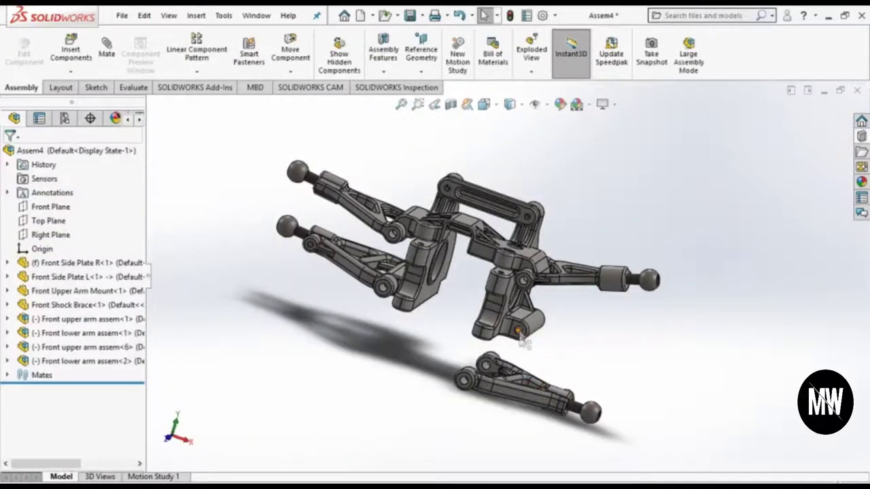
Step: Mate the lower arm's eye concentric with the knuckle's lower pivot hole
scroll(520, 334, "down", 3)
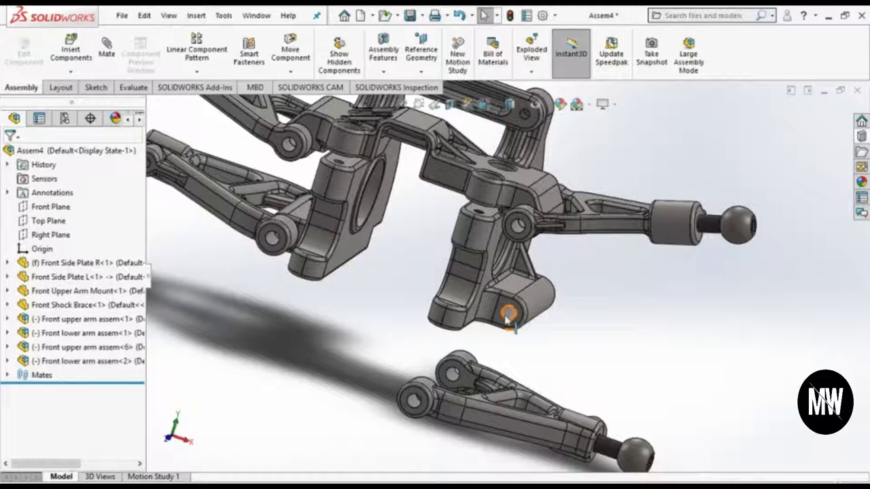
scroll(514, 314, "down", 2)
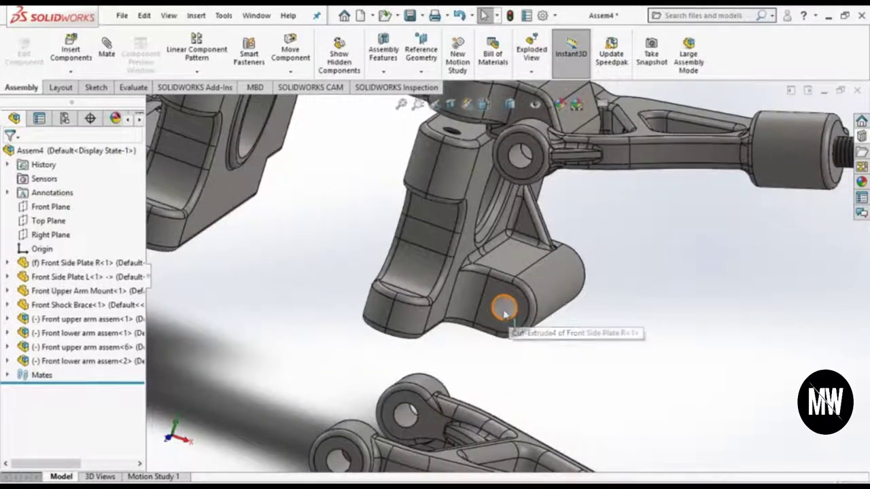
left_click(502, 310)
left_click(406, 414, "ctrl")
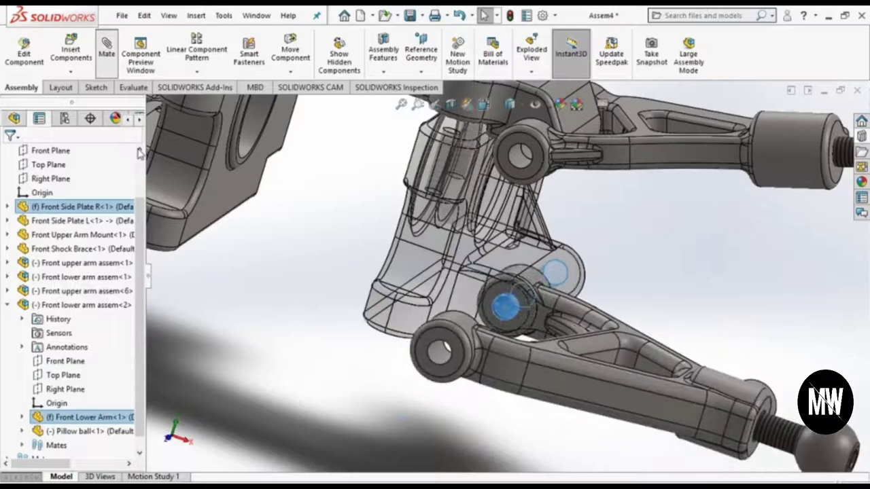
left_click(9, 155)
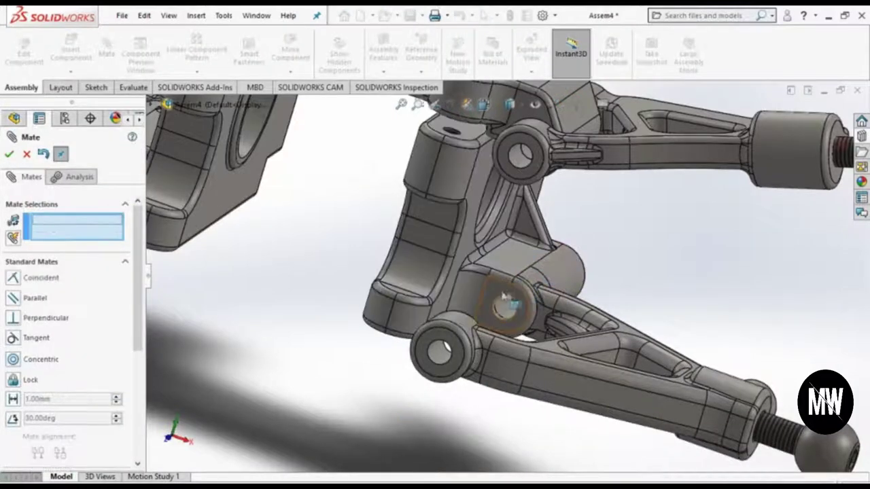
Step: Make the lower arm's side face flush with the side plate, finish mating, and load the E-Clip part
left_click(536, 349)
middle_click_drag(536, 348, 561, 316)
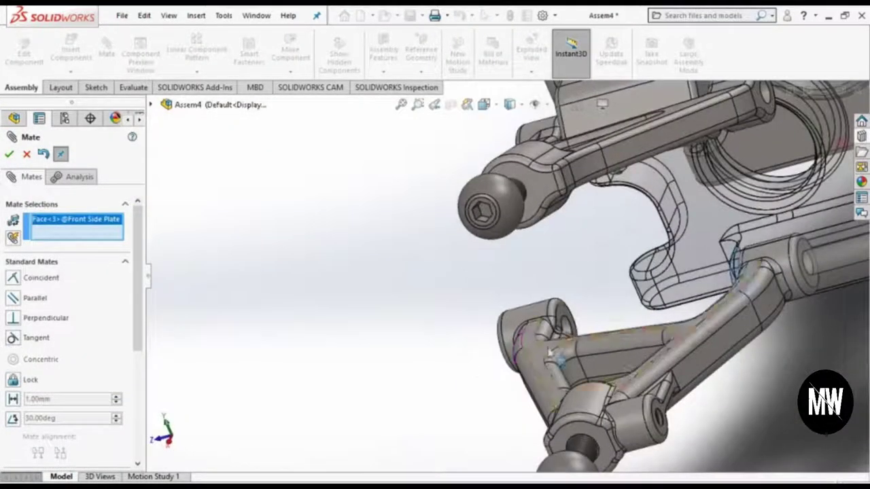
left_click(506, 318)
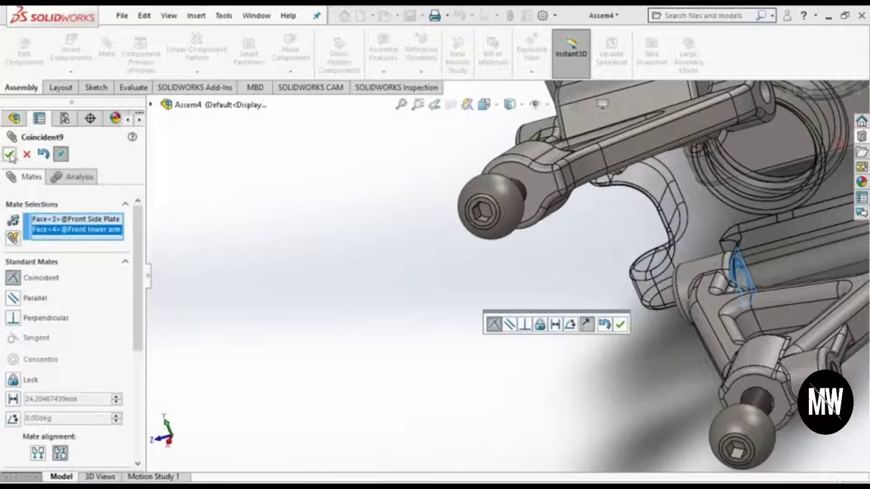
left_click(618, 324)
scroll(399, 278, "up", 5)
middle_click_drag(399, 278, 612, 224)
scroll(814, 179, "down", 3)
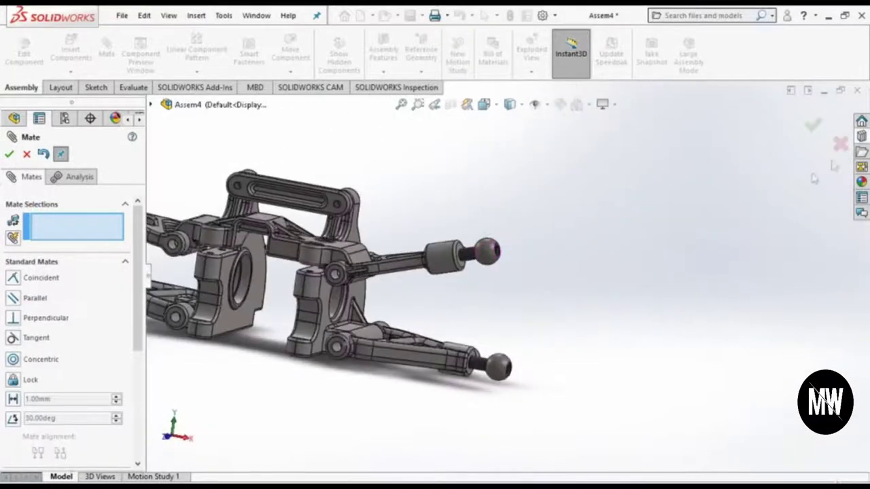
key("Escape")
scroll(408, 285, "down", 3)
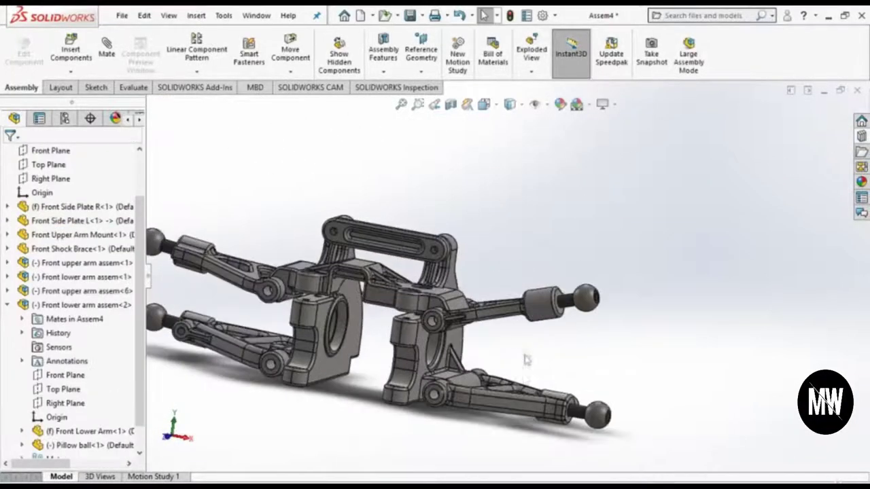
mouse_move(517, 387)
middle_mouse_down()
mouse_move(381, 425)
mouse_move(486, 428)
middle_mouse_up()
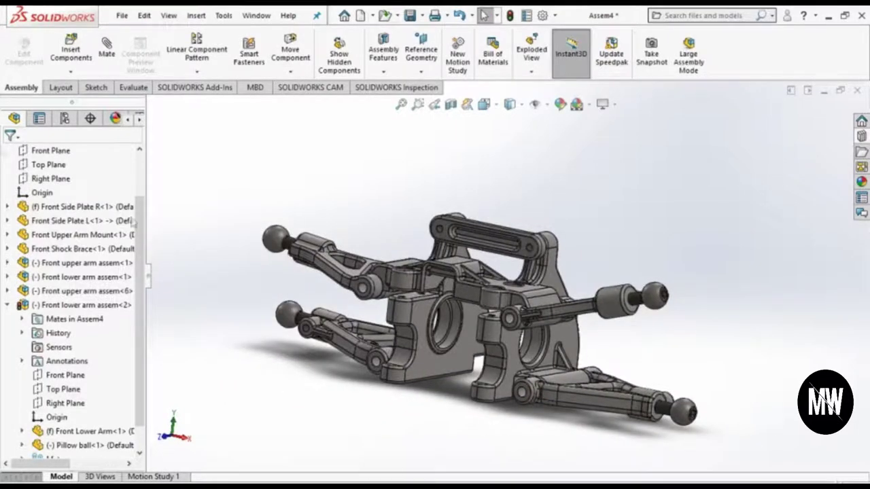
left_click(70, 51)
double_click(310, 300)
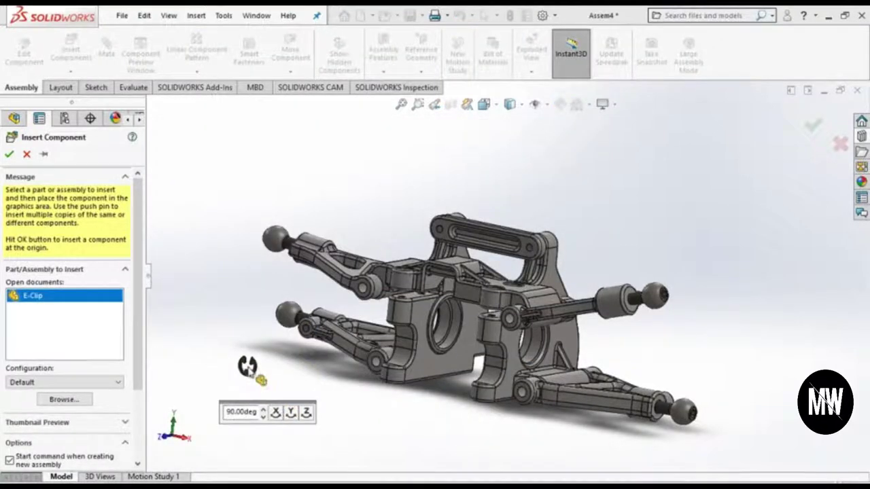
Step: Place the E-Clip beside the suspension, then select it and the upper arm's pivot hole face
left_click(279, 384)
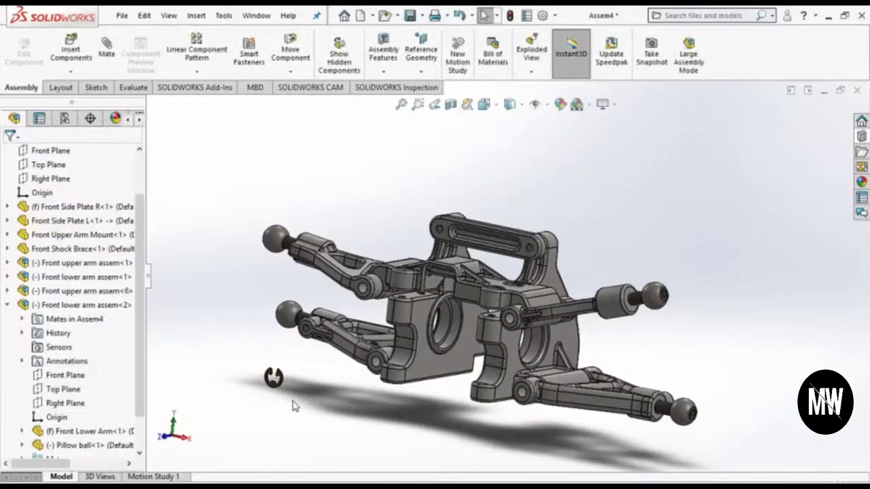
scroll(303, 386, "down", 4)
scroll(303, 370, "down", 3)
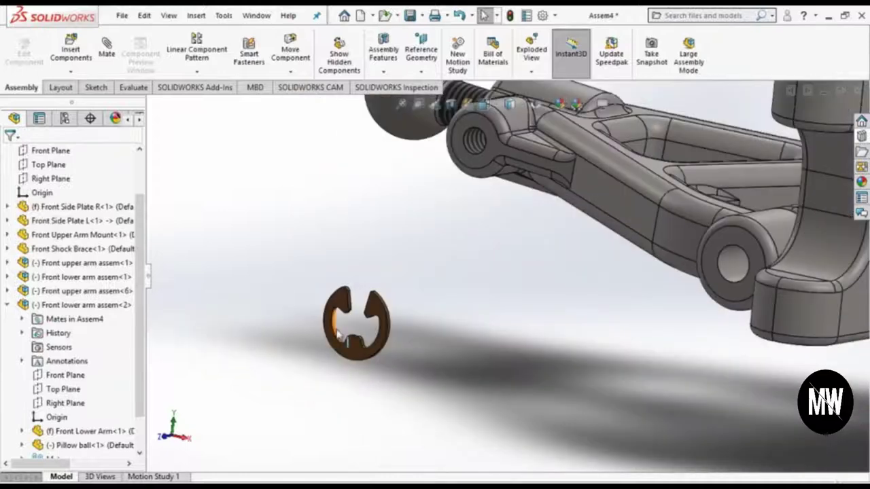
scroll(338, 333, "down", 3)
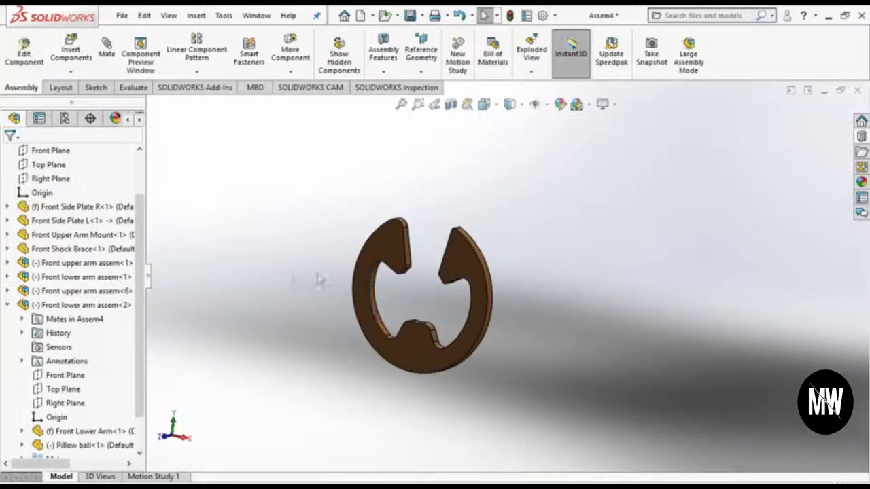
left_click(373, 291)
scroll(320, 391, "up", 2)
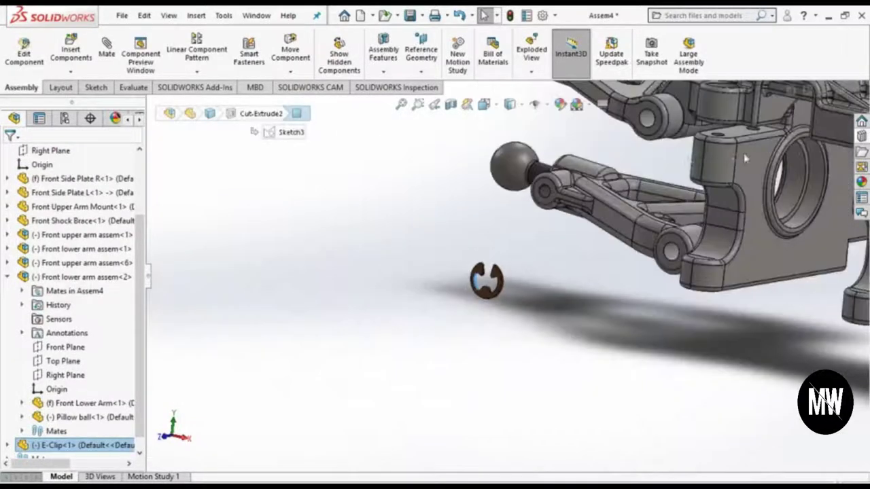
scroll(320, 391, "up", 2)
scroll(320, 391, "up", 2)
scroll(540, 274, "down", 2)
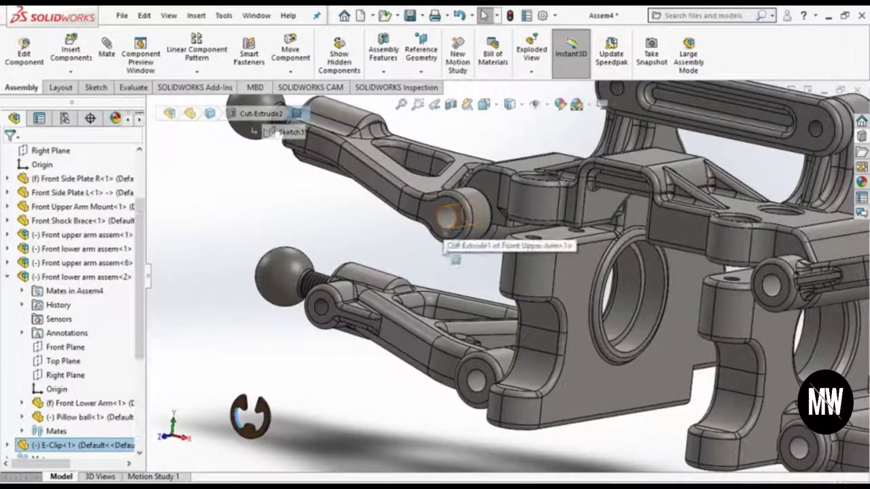
left_click(447, 221)
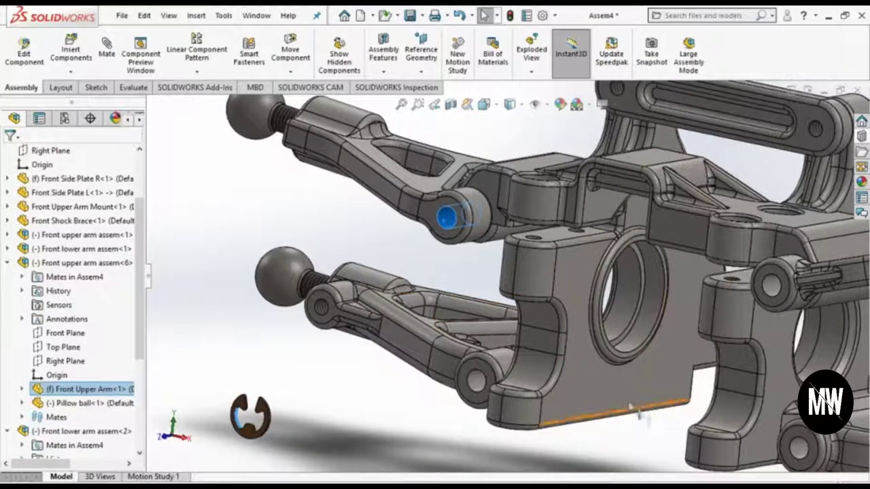
scroll(632, 408, "up", 1)
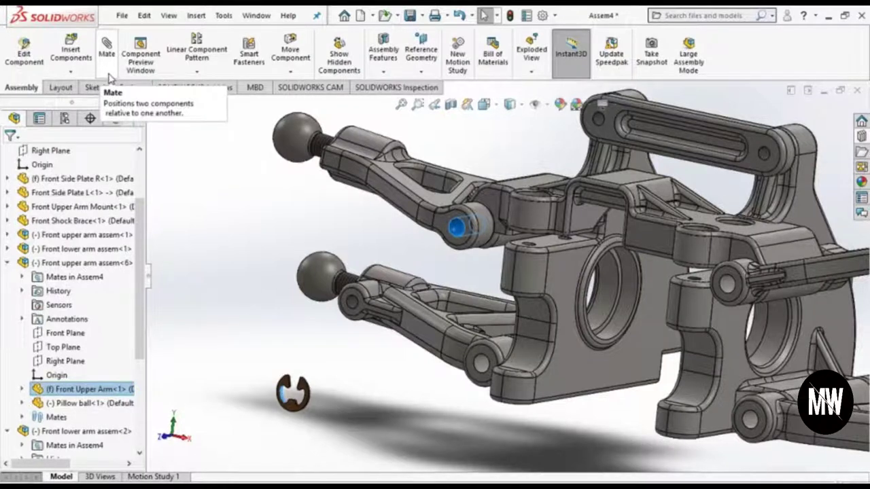
Step: Mate the E-Clip concentric on the upper arm pivot, then select its face and the arm's end face
scroll(513, 272, "up", 2)
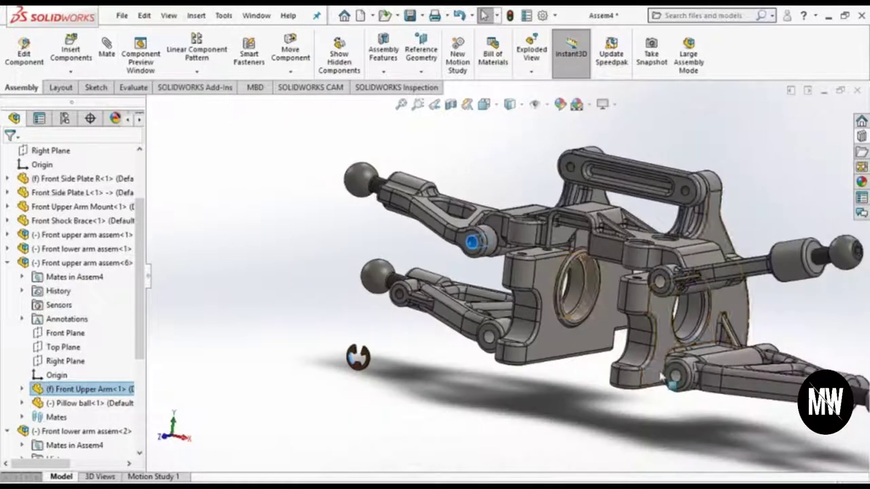
scroll(658, 382, "down", 2)
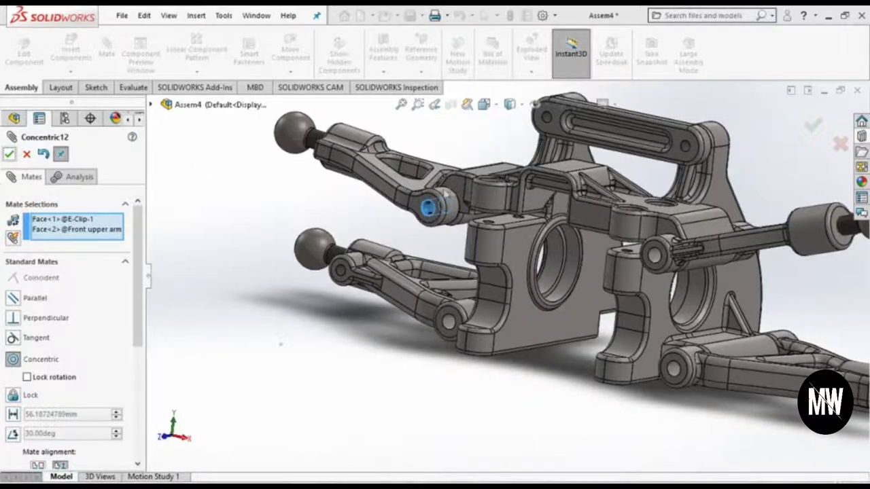
left_click(10, 154)
scroll(433, 235, "down", 5)
mouse_move(434, 235)
left_mouse_down()
mouse_move(258, 244)
mouse_move(349, 316)
left_mouse_up()
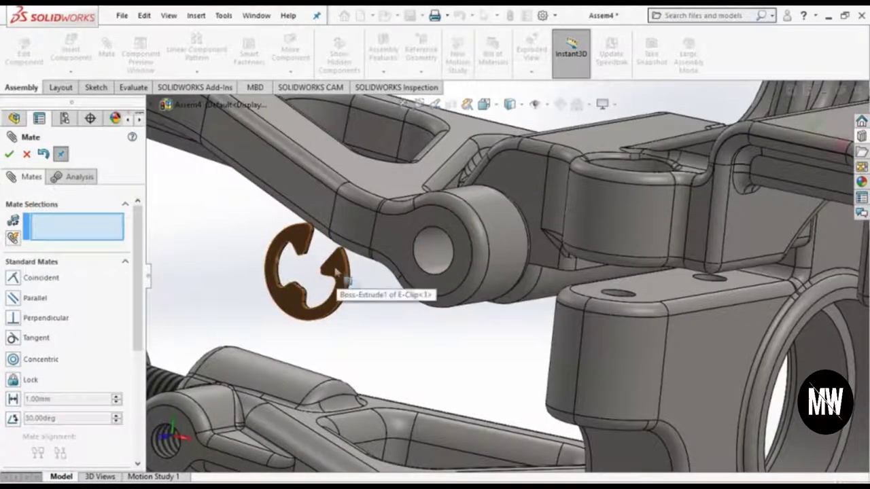
mouse_move(387, 305)
middle_mouse_down()
mouse_move(324, 295)
mouse_move(450, 291)
mouse_move(557, 302)
middle_mouse_up()
left_click(478, 273)
left_click(690, 255)
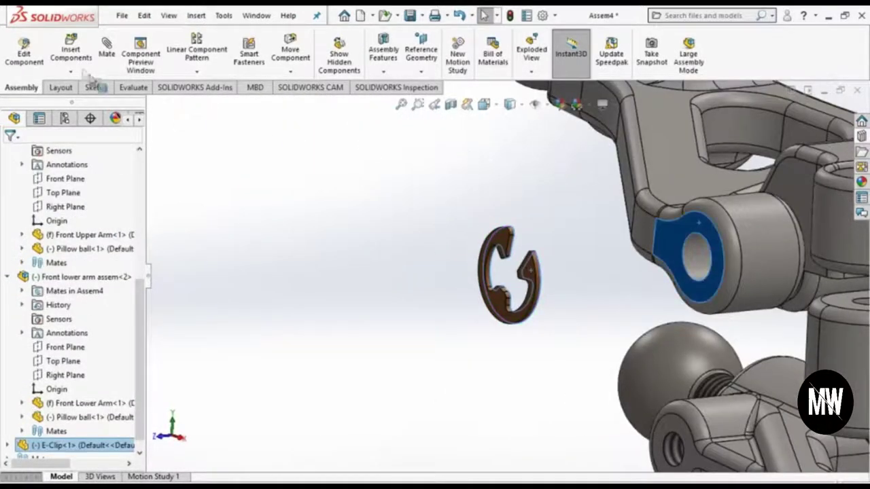
Step: Finish the E-Clip mates, then fit the whole assembly in view with the design tree collapsed
left_click(107, 47)
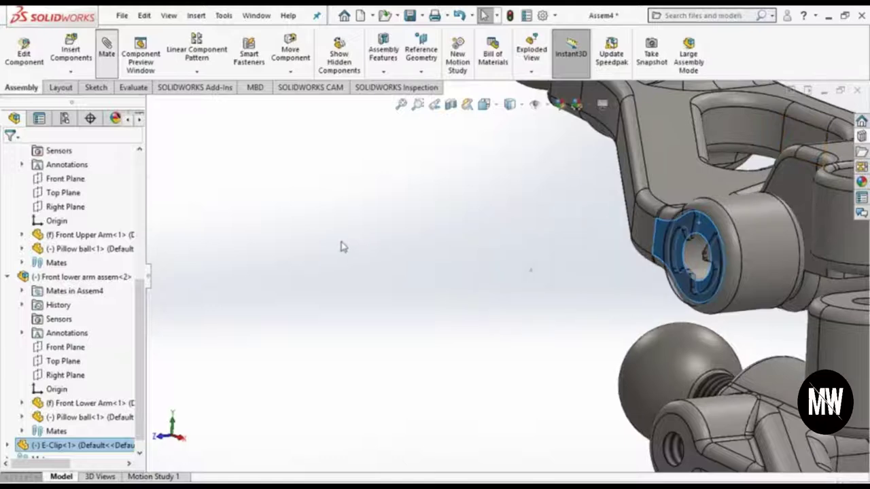
key("ctrl+7")
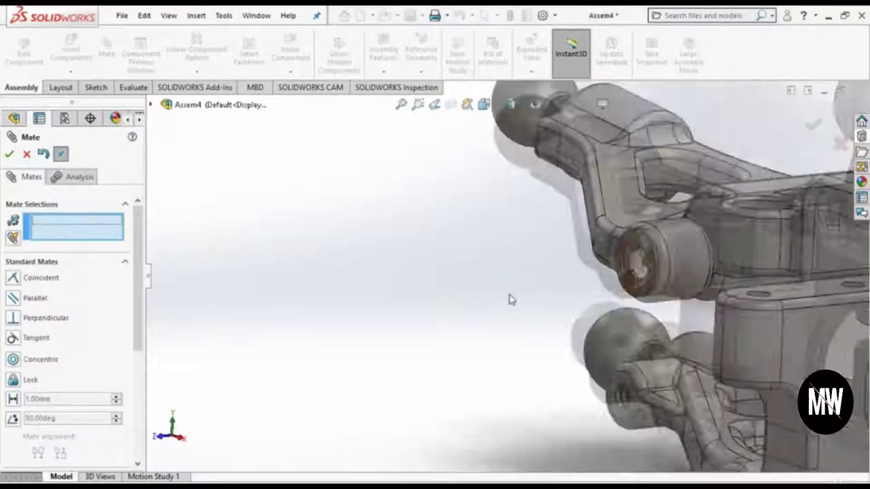
scroll(786, 334, "down", 5)
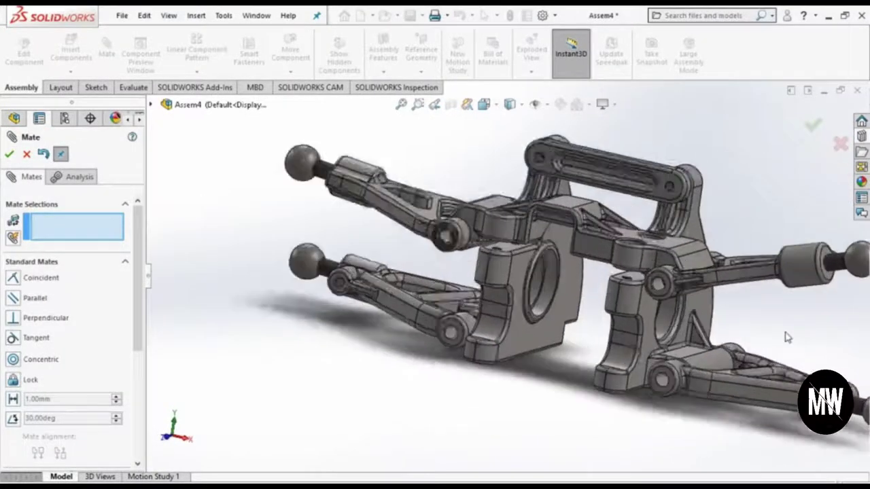
left_click(339, 228)
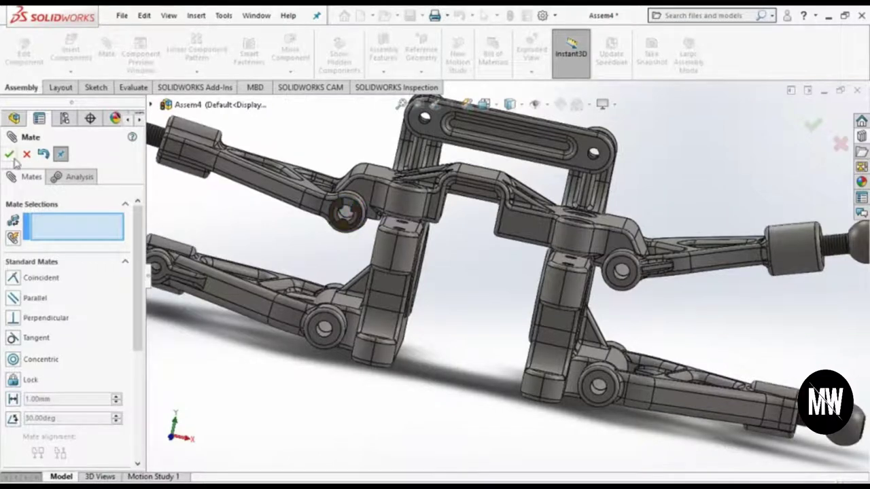
key("Escape")
middle_click_drag(499, 301, 499, 287)
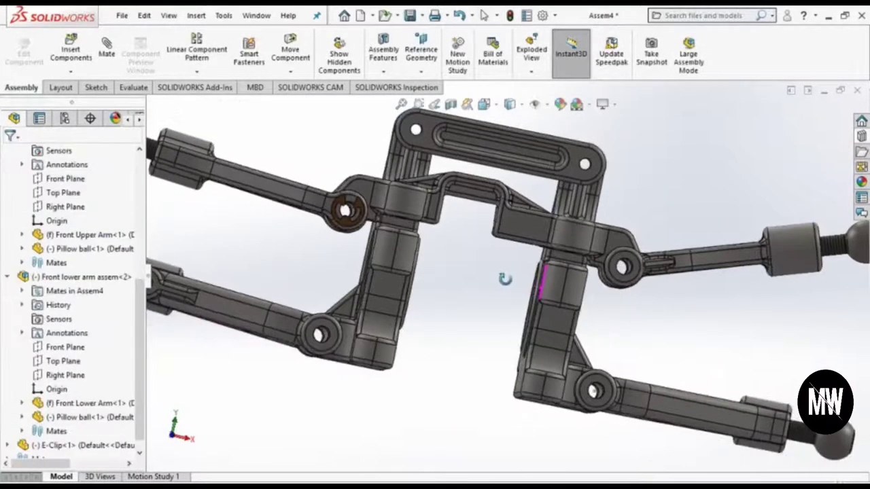
key("f")
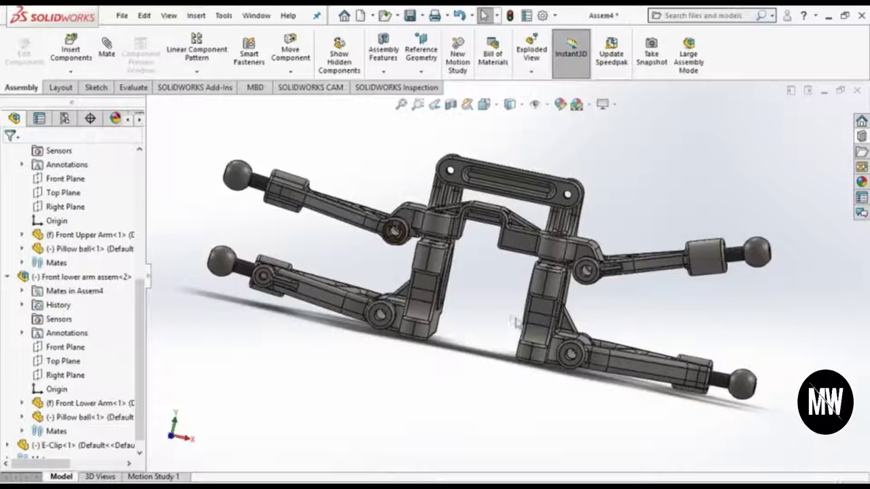
key("shift+c")
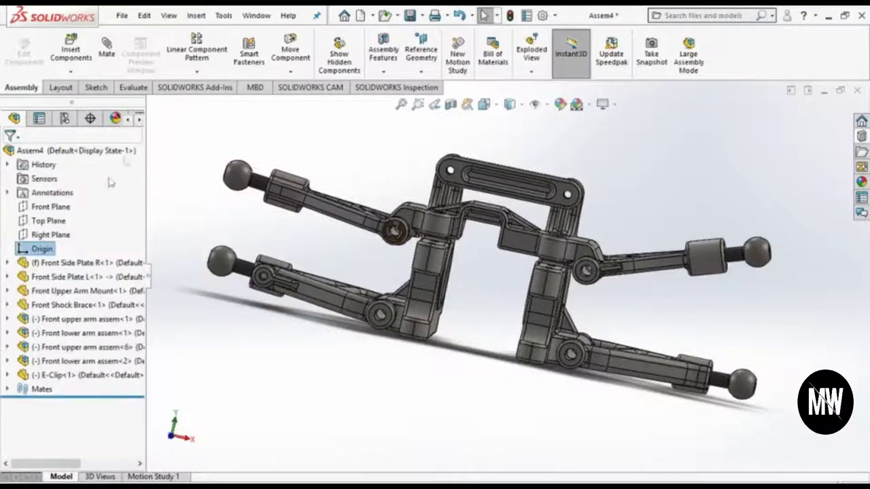
Step: Mirror E-Clip-1 about the Front Shock Brace's Right Plane onto the right upper arm pivot
left_click(194, 73)
left_click(187, 178)
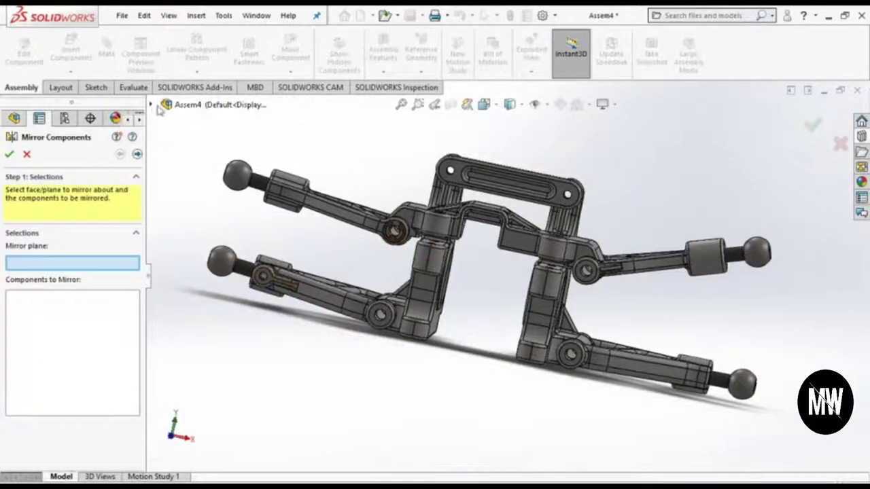
left_click(152, 106)
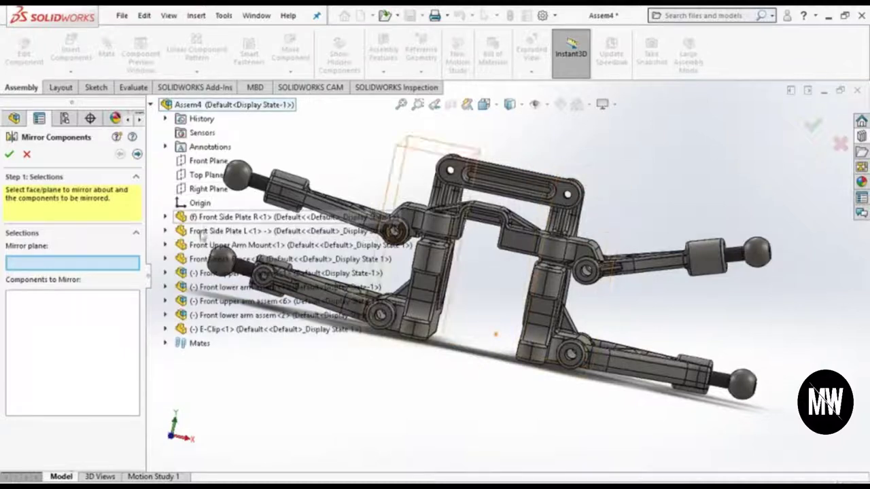
left_click(166, 259)
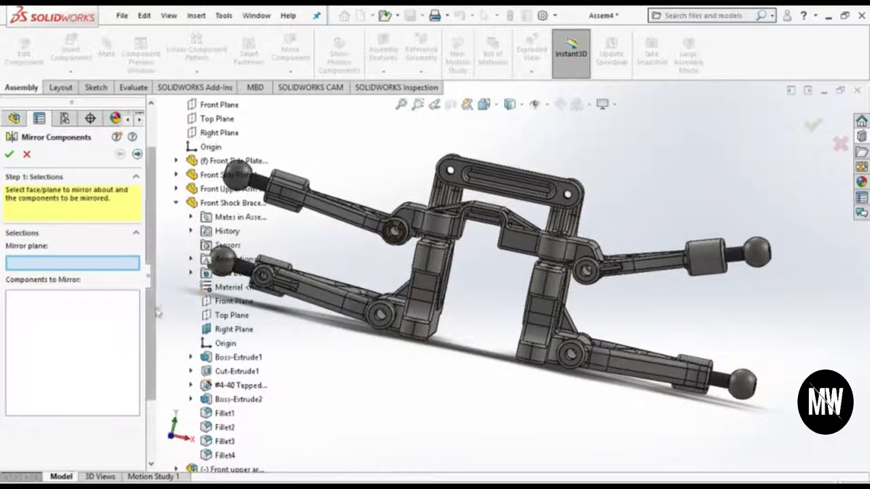
left_click(225, 329)
scroll(156, 181, "up", 2)
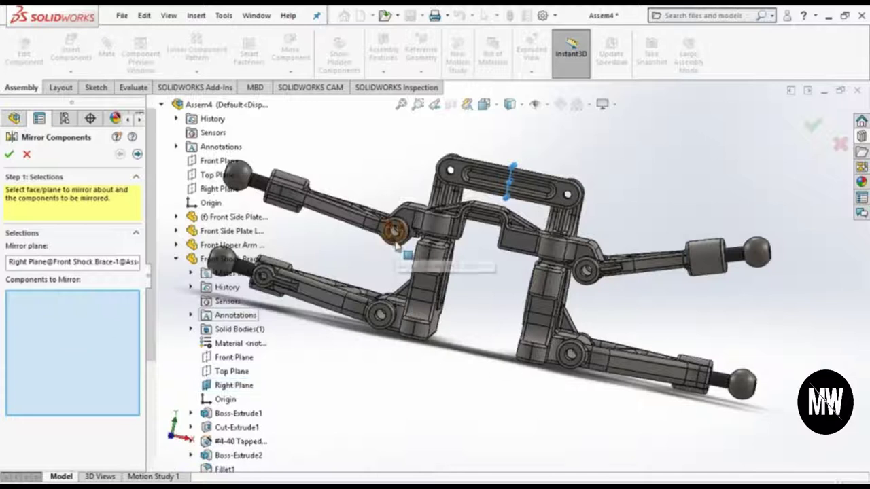
left_click(395, 243)
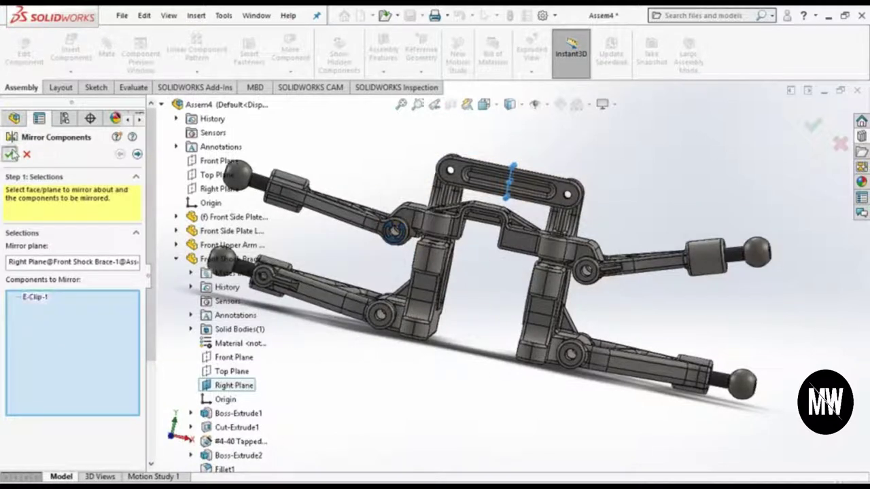
key("Escape")
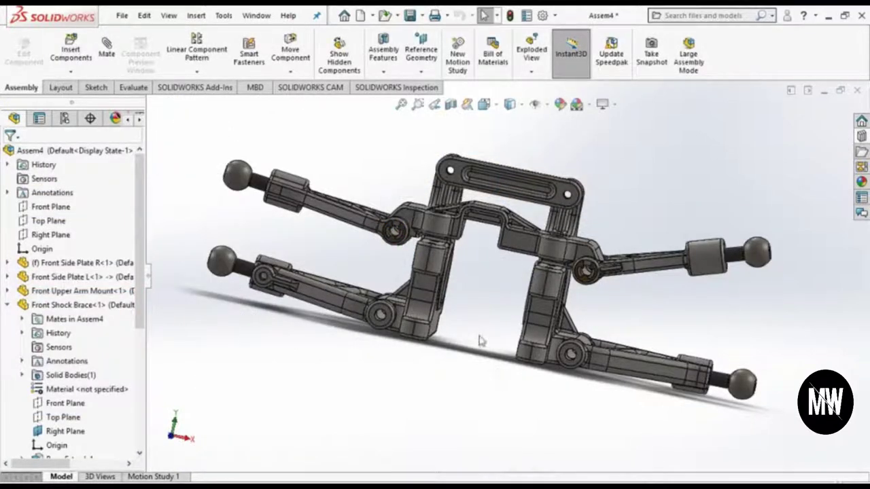
middle_click_drag(471, 307, 445, 304)
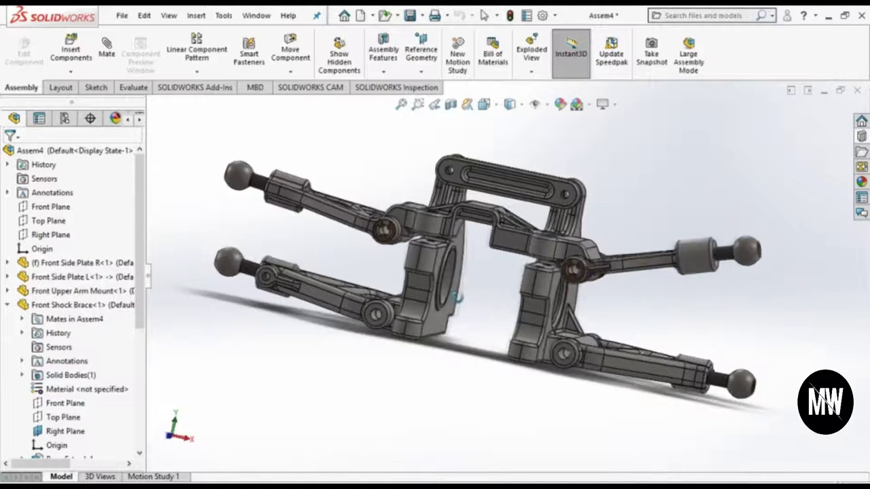
Step: Insert an E-Clip part and place it below the assembly
left_click(9, 151)
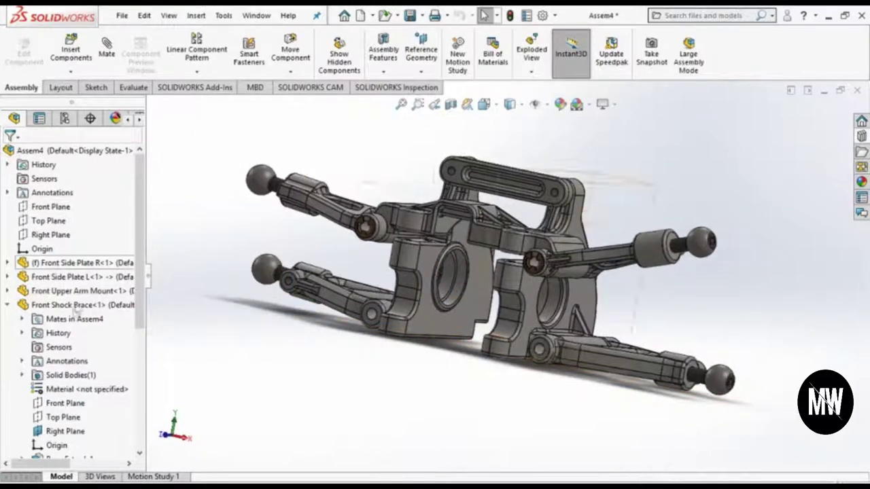
left_click(7, 305)
left_click(70, 49)
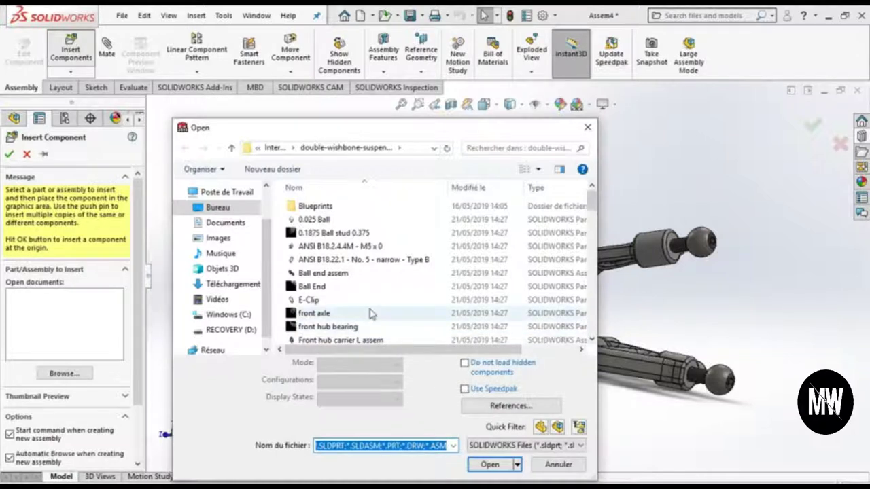
double_click(370, 300)
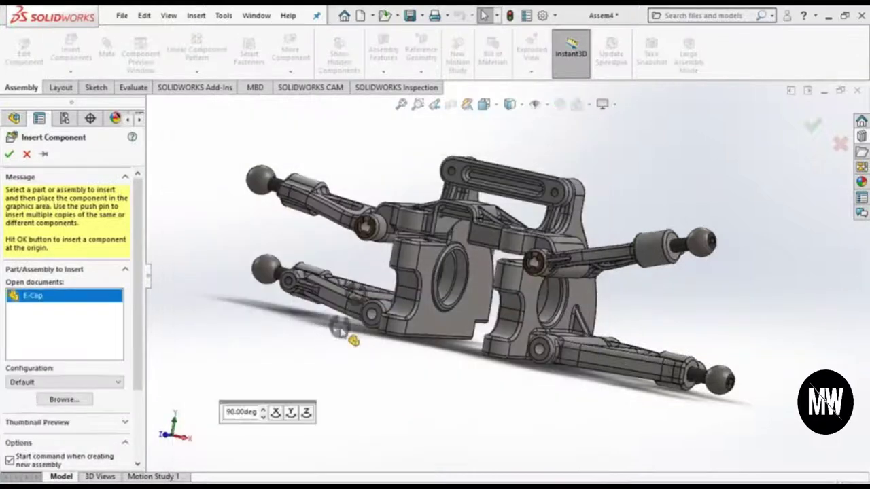
left_click(339, 345)
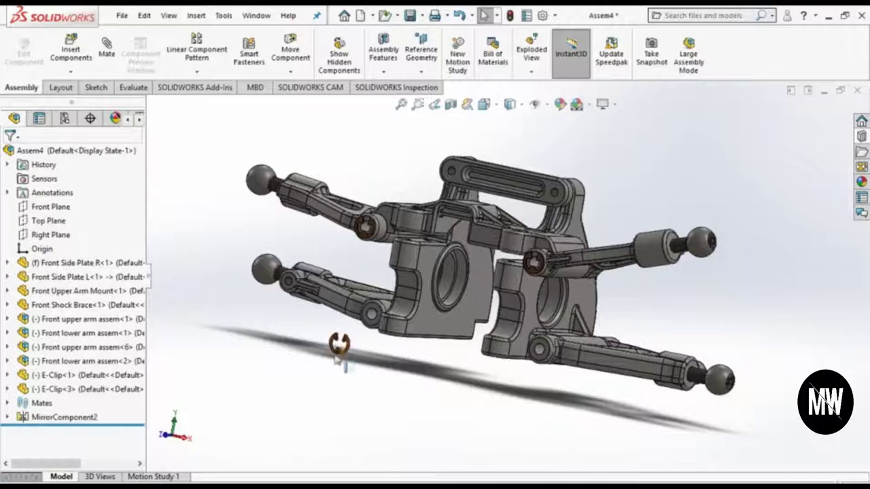
scroll(422, 362, "down", 5)
scroll(423, 361, "down", 3)
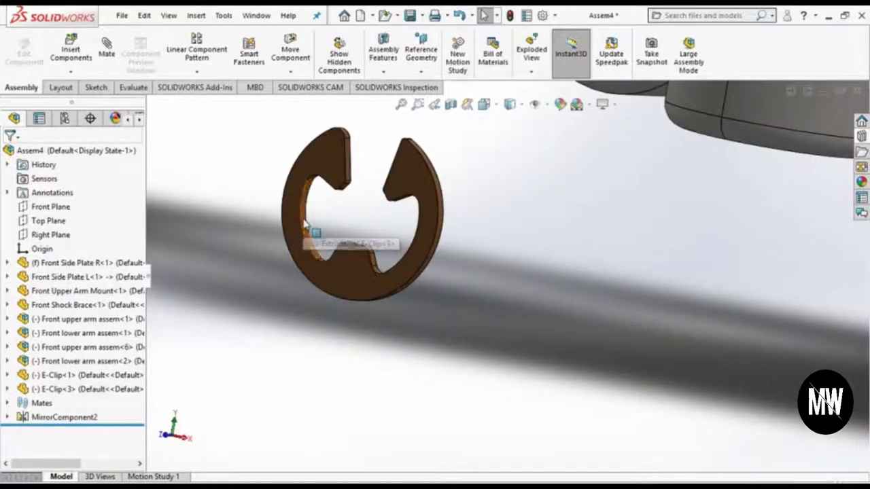
Step: Mate the new E-clip concentric with the front lower arm's pin hole
left_click(306, 225)
scroll(484, 173, "up", 4)
scroll(537, 191, "up", 1)
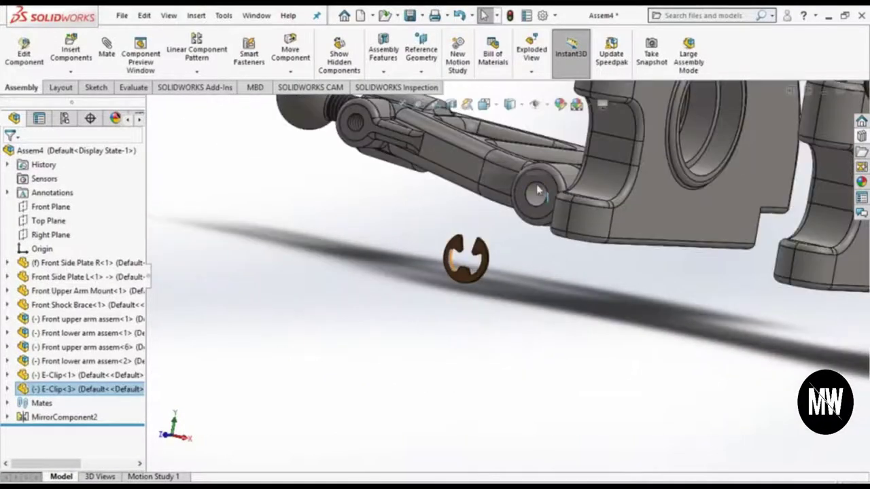
left_click(535, 193)
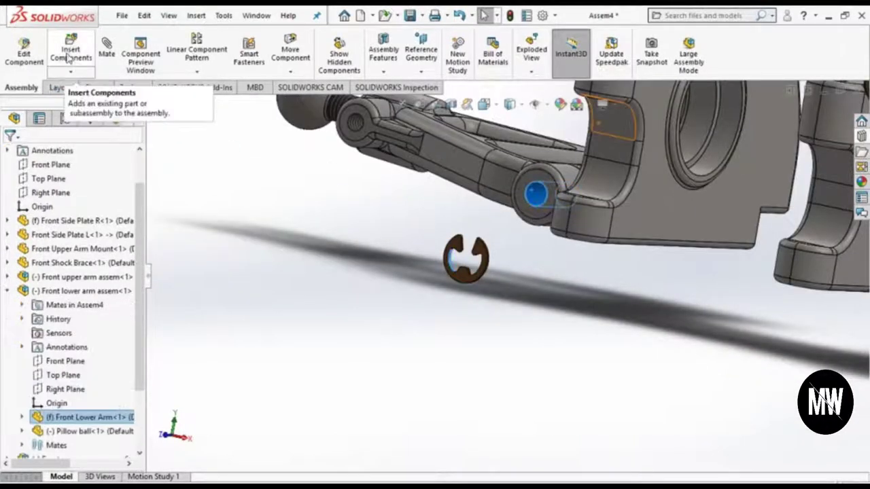
left_click(107, 51)
left_click(494, 257)
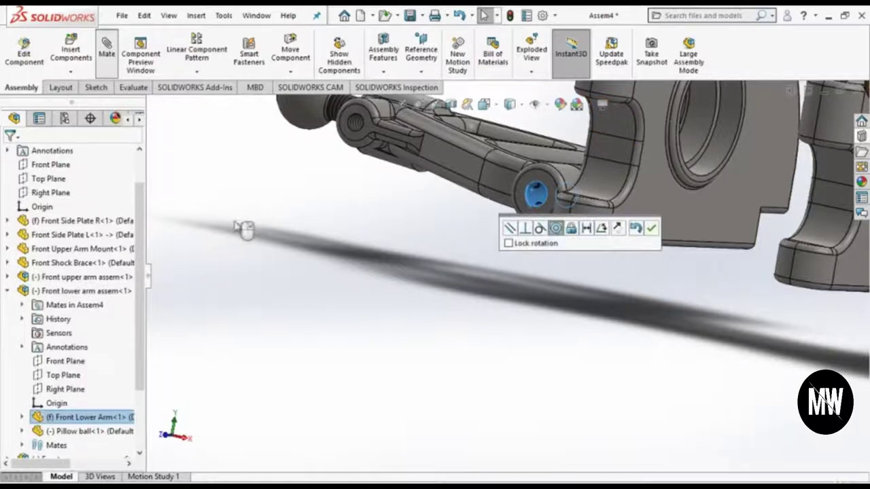
left_click(652, 230)
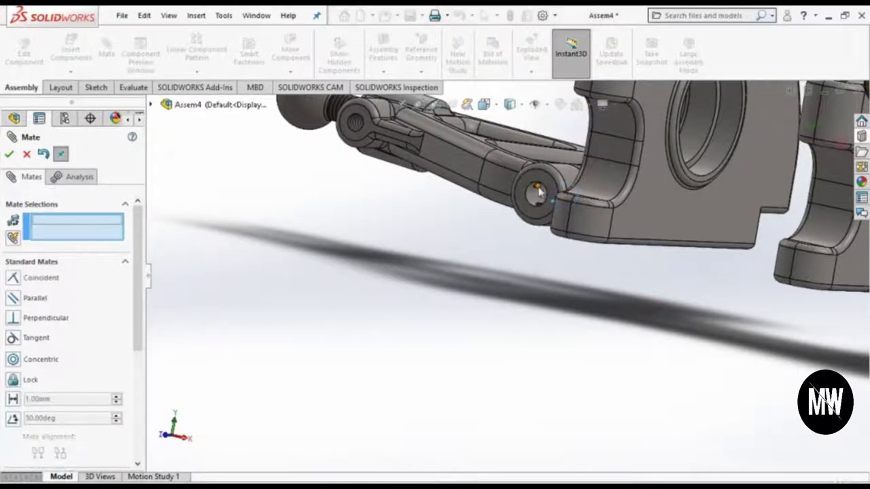
Step: Slide the clip along the pin and add a second concentric mate to the lower arm's pin face
left_click_drag(476, 194, 467, 220)
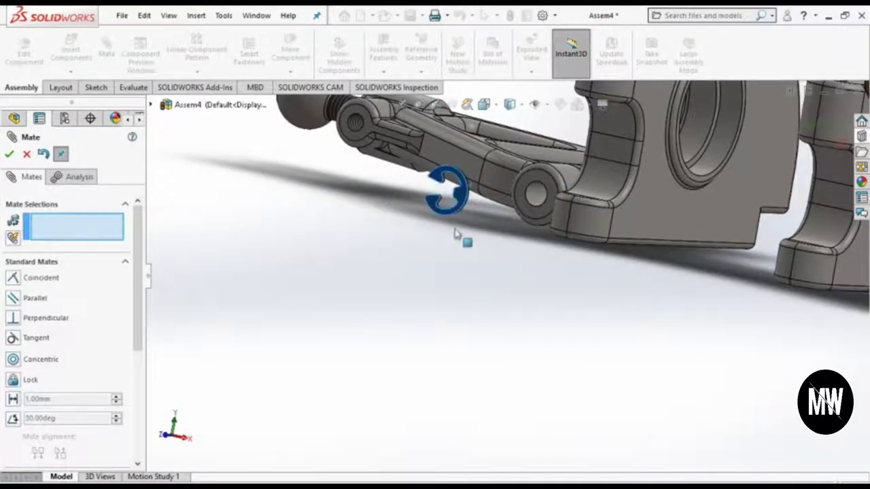
left_click(523, 193)
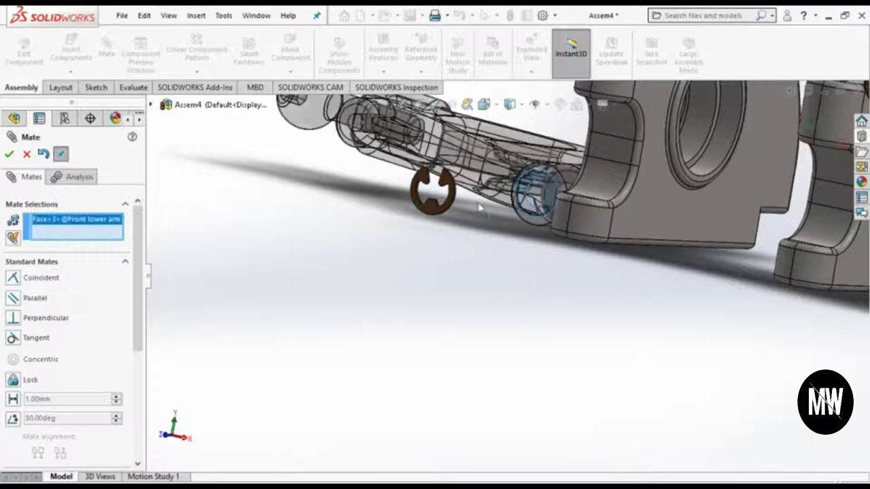
middle_click_drag(524, 193, 229, 190)
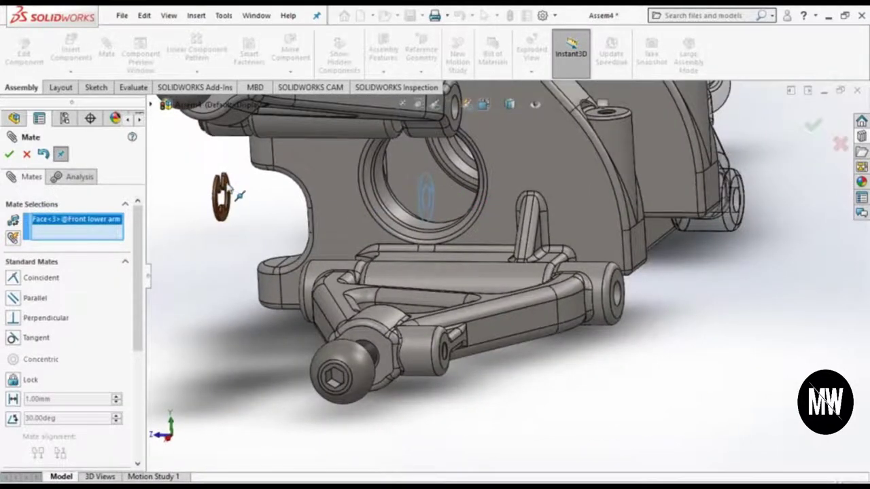
left_click(221, 196)
left_click(191, 214)
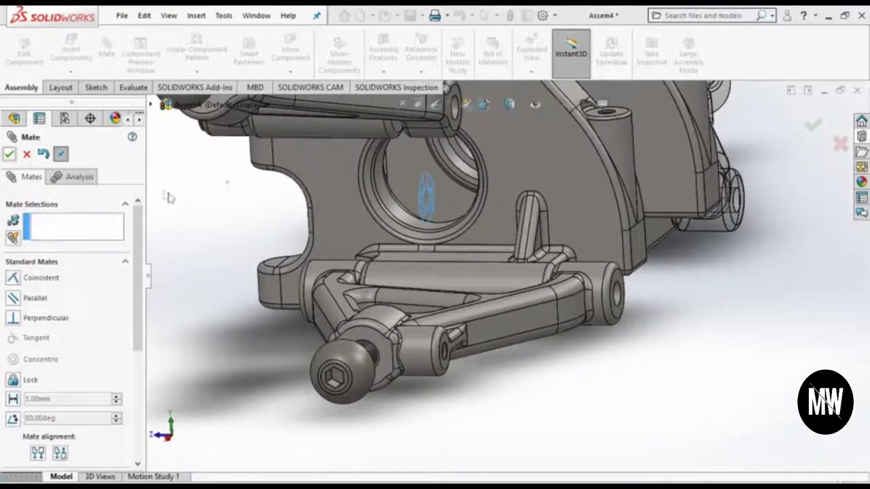
key("Return")
scroll(183, 214, "down", 3)
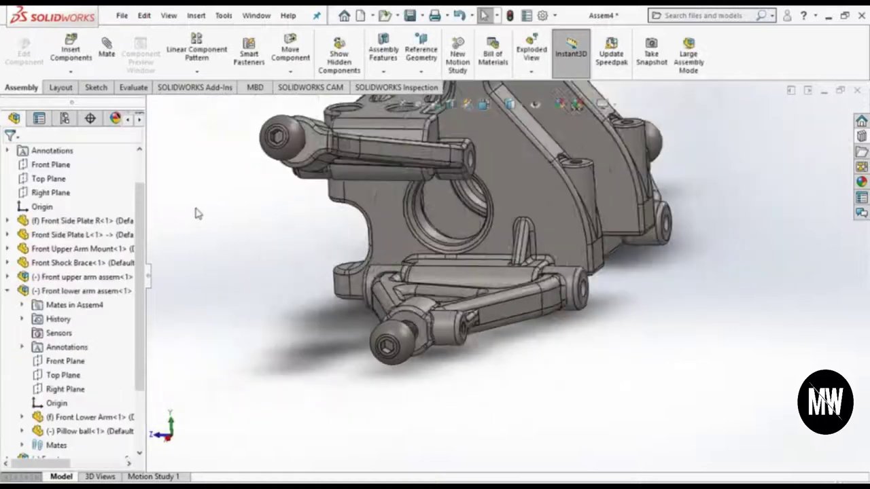
middle_click_drag(194, 213, 243, 213)
middle_click_drag(350, 249, 534, 333)
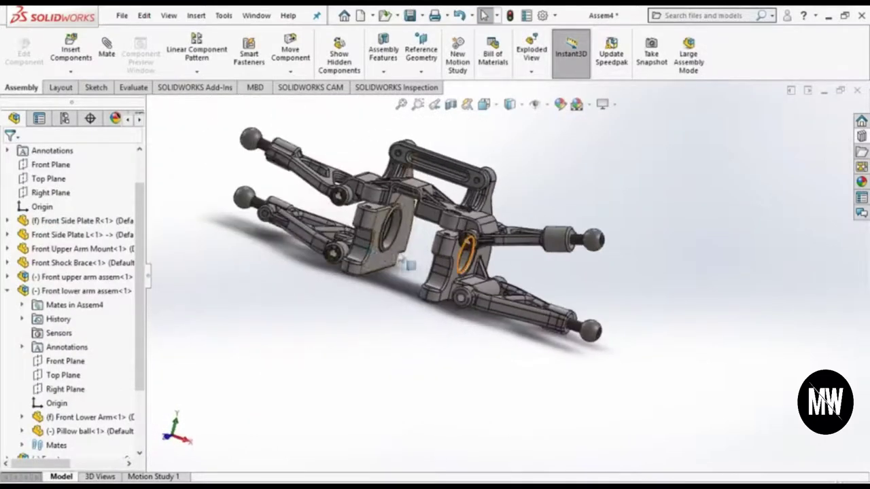
scroll(535, 334, "up", 5)
scroll(534, 333, "down", 3)
mouse_move(489, 306)
middle_mouse_down()
mouse_move(470, 275)
mouse_move(468, 320)
middle_mouse_up()
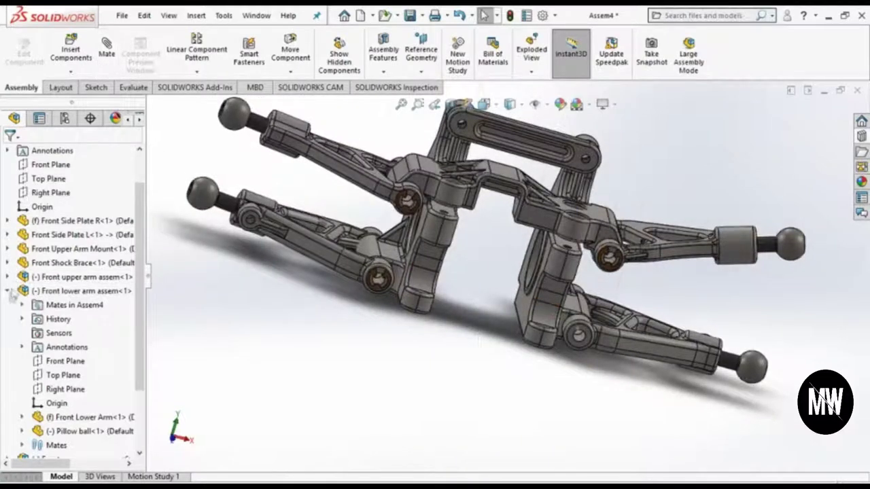
Step: Mirror E-Clip-3 about the Front Shock Brace's Right Plane with Mirror Components
left_click(82, 277)
left_click(7, 291)
left_click(154, 349)
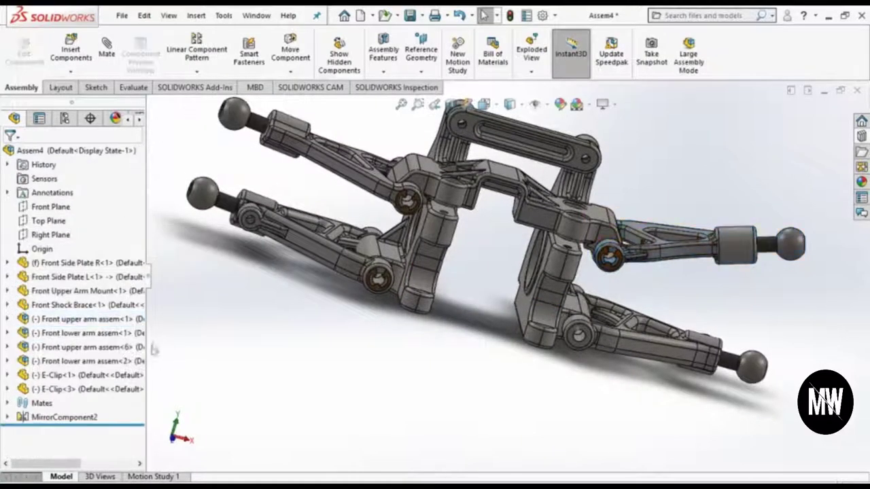
left_click(194, 71)
left_click(224, 177)
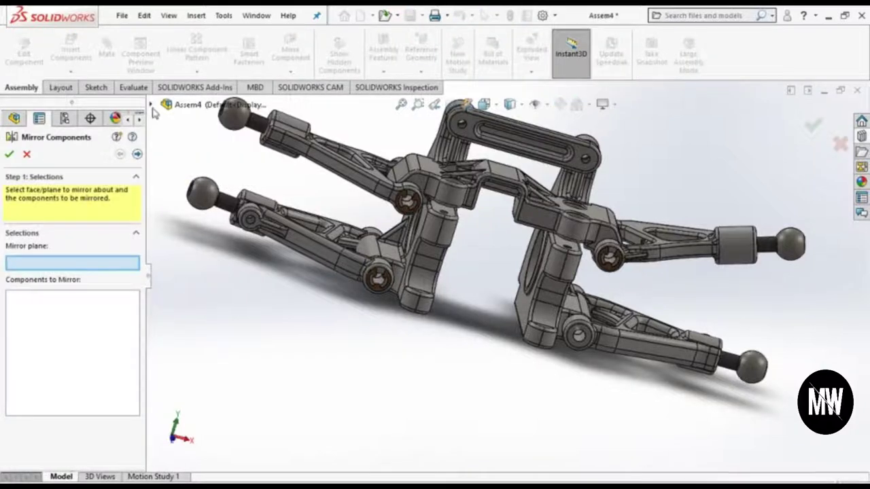
left_click(150, 104)
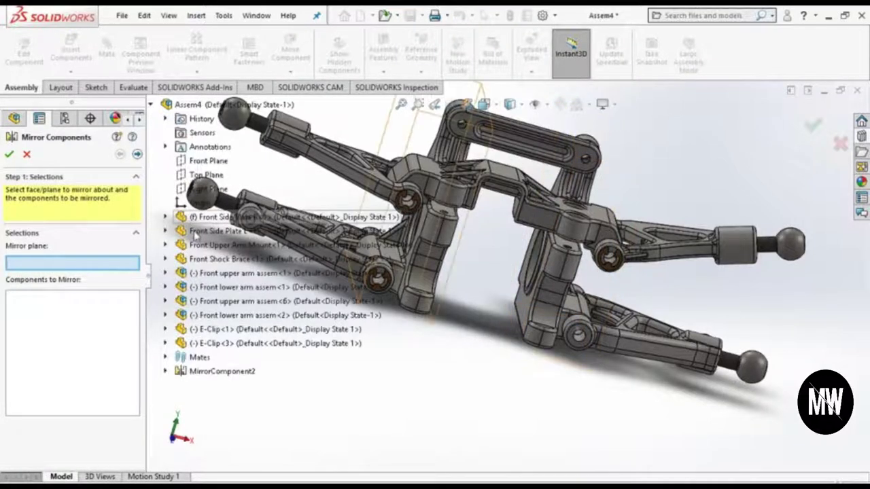
left_click(166, 260)
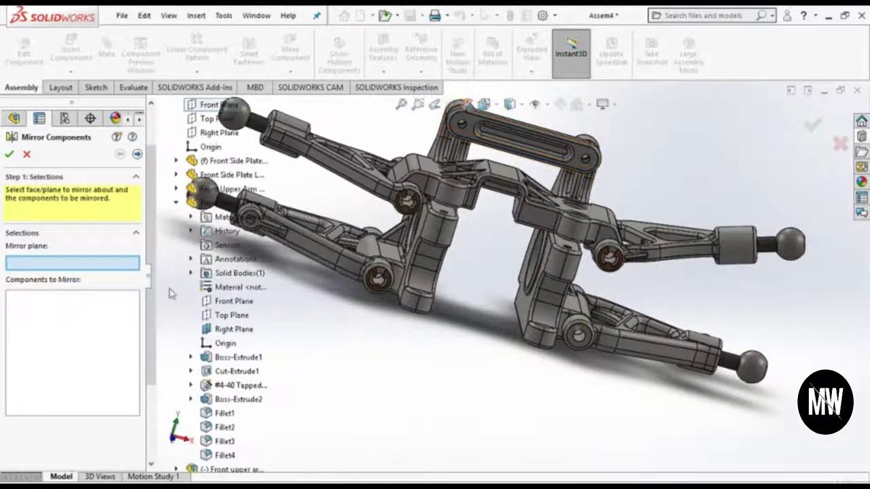
left_click(224, 330)
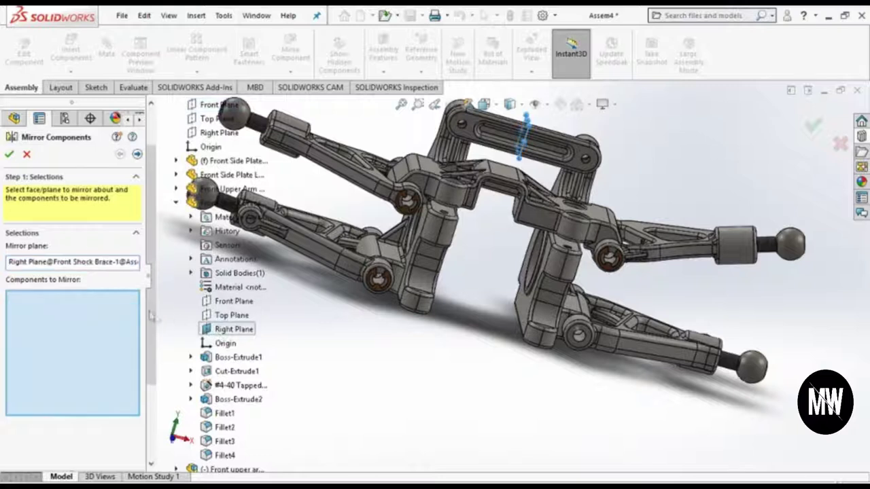
left_click(376, 278)
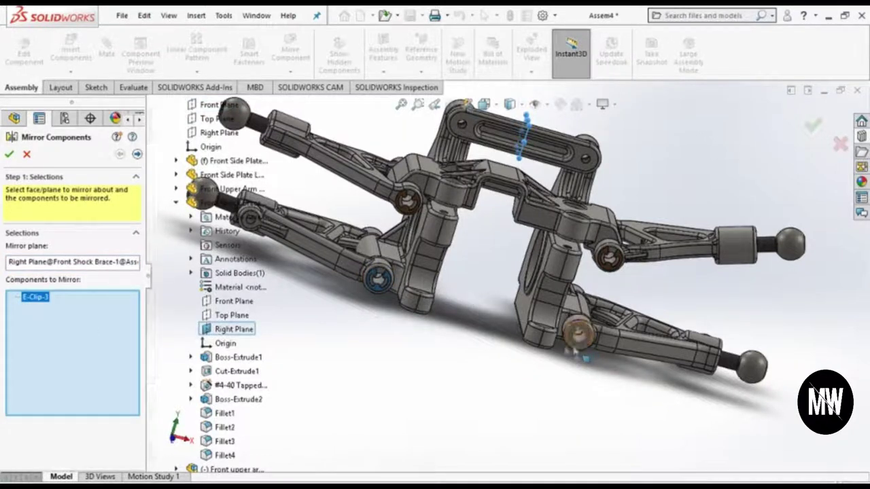
key("Return")
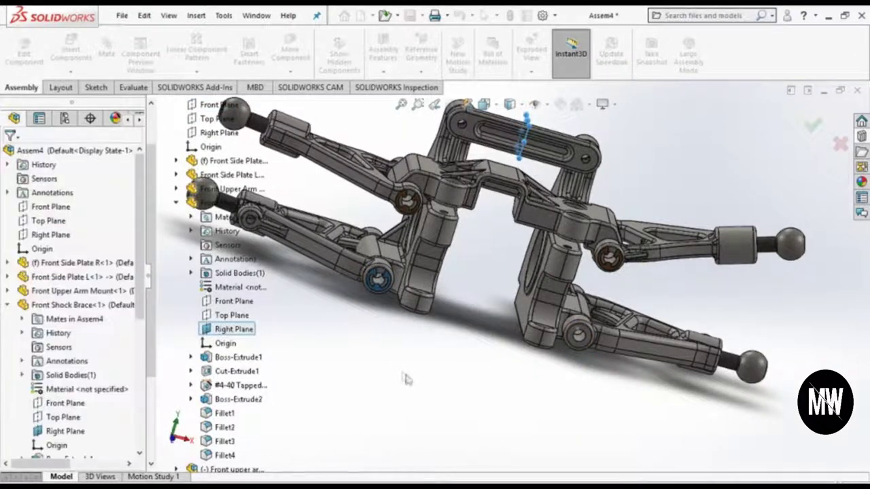
mouse_move(485, 342)
middle_mouse_down()
mouse_move(542, 355)
mouse_move(562, 402)
mouse_move(577, 356)
mouse_move(608, 359)
mouse_move(609, 382)
mouse_move(570, 373)
mouse_move(594, 378)
middle_mouse_up()
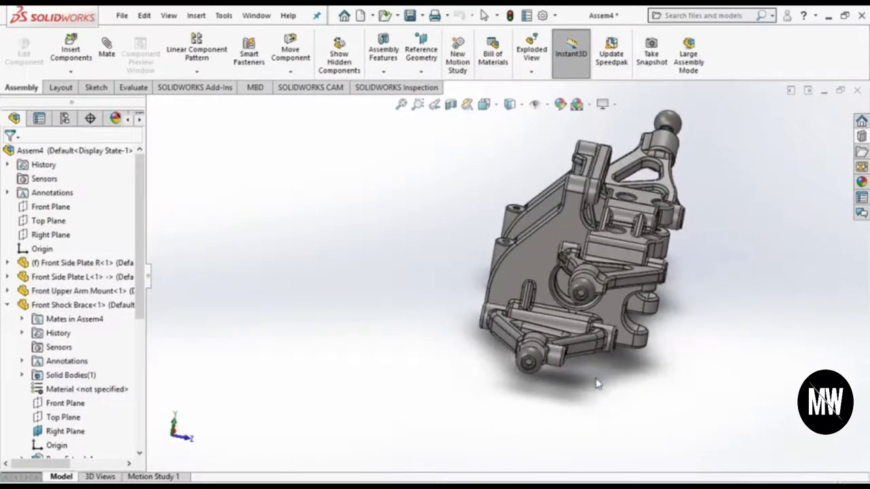
key("shift+c")
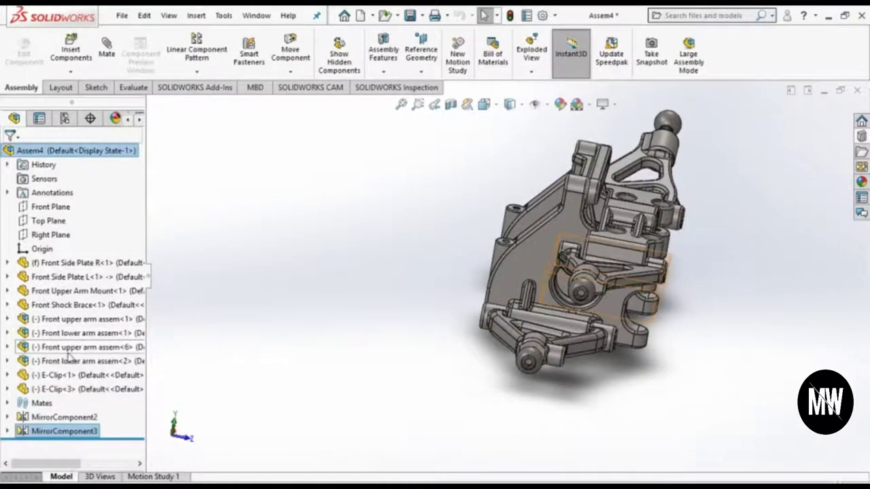
left_click(7, 346)
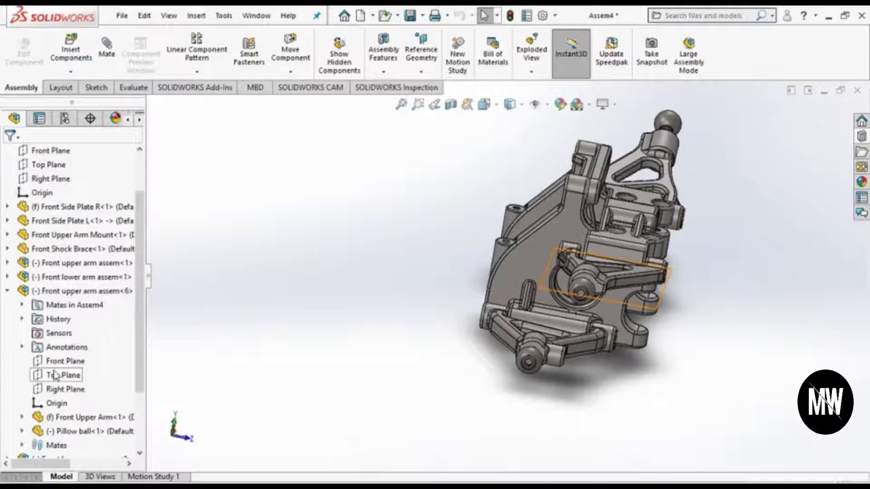
left_click(8, 291)
left_click(635, 398)
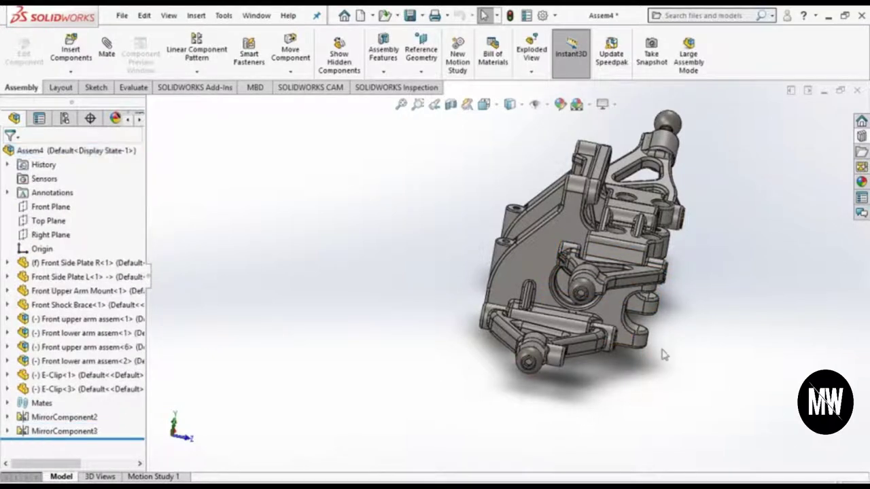
scroll(638, 293, "down", 2)
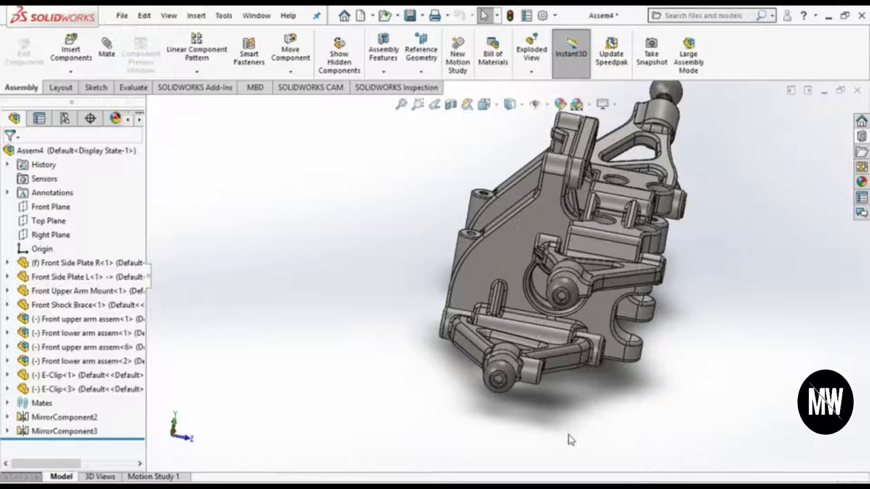
scroll(569, 439, "up", 1)
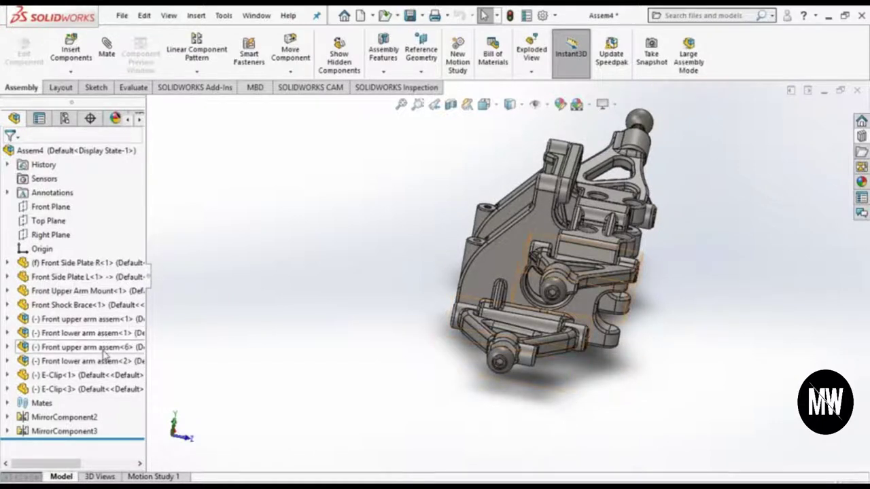
mouse_move(296, 401)
middle_mouse_down()
mouse_move(361, 324)
mouse_move(453, 363)
mouse_move(480, 310)
mouse_move(494, 197)
middle_mouse_up()
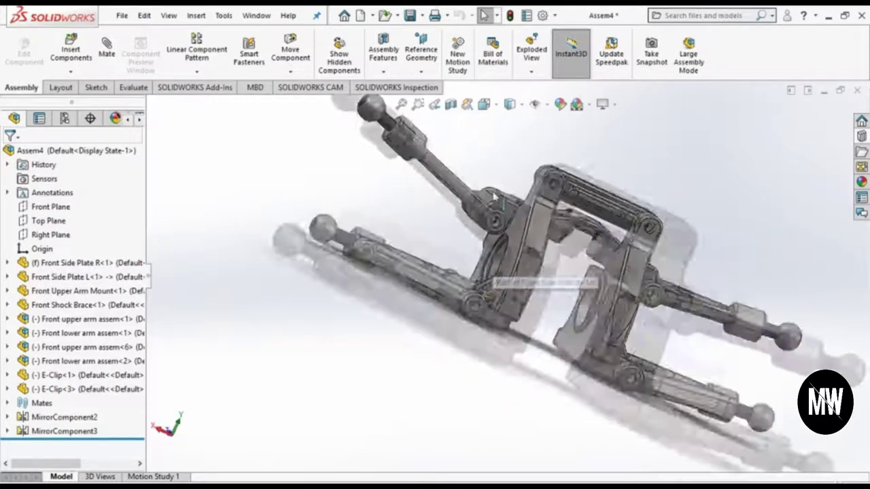
scroll(494, 197, "down", 3)
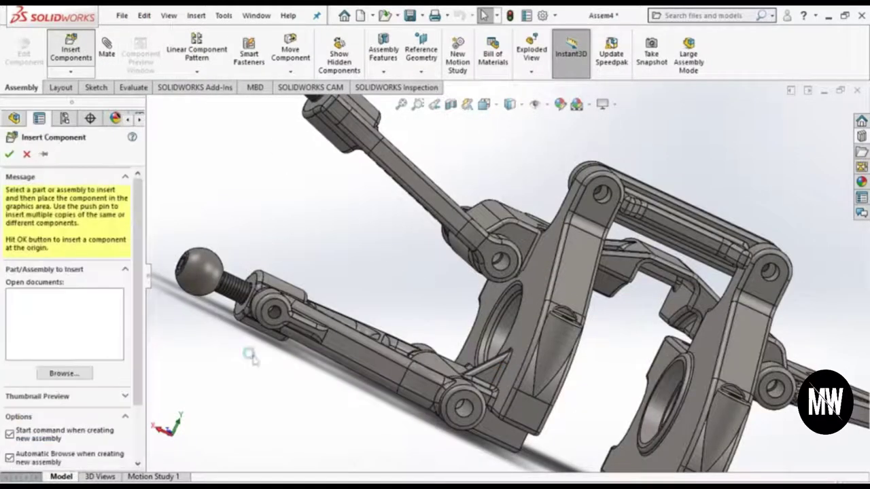
Step: Insert another E-Clip and place it in the model area near the upper arm
left_click(308, 299)
left_click(490, 448)
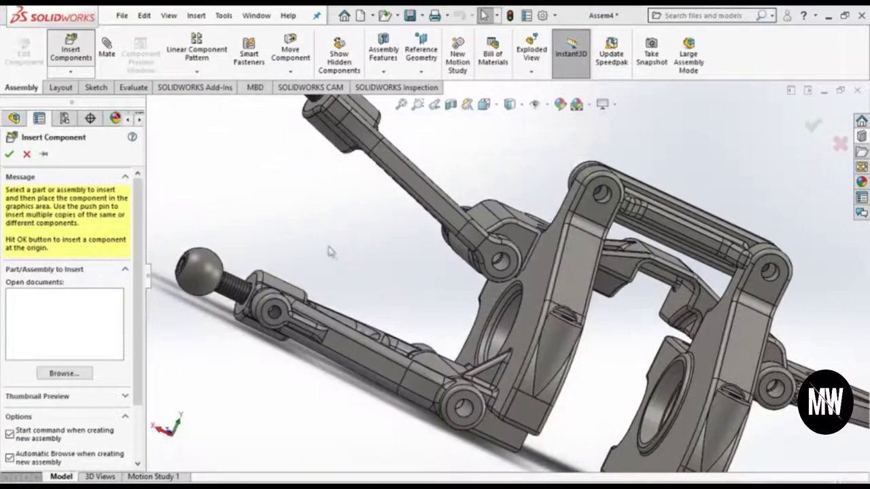
left_click(314, 242)
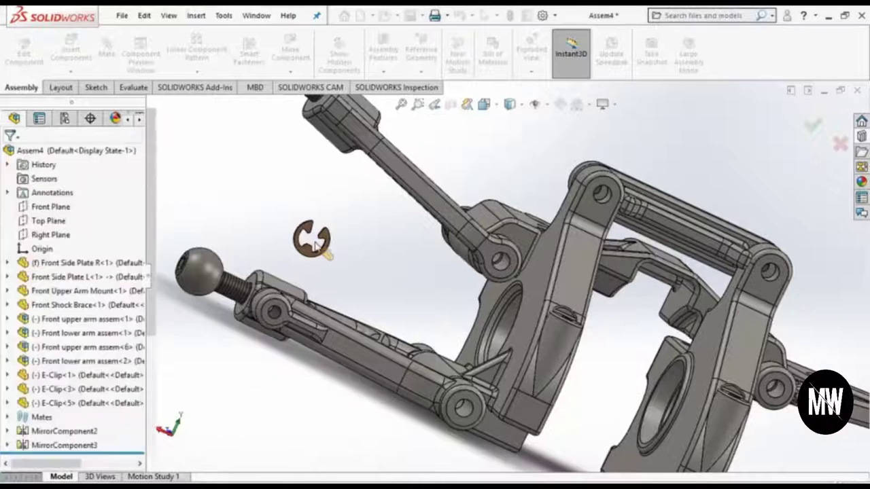
scroll(319, 246, "down", 2)
scroll(323, 251, "down", 2)
scroll(326, 254, "down", 2)
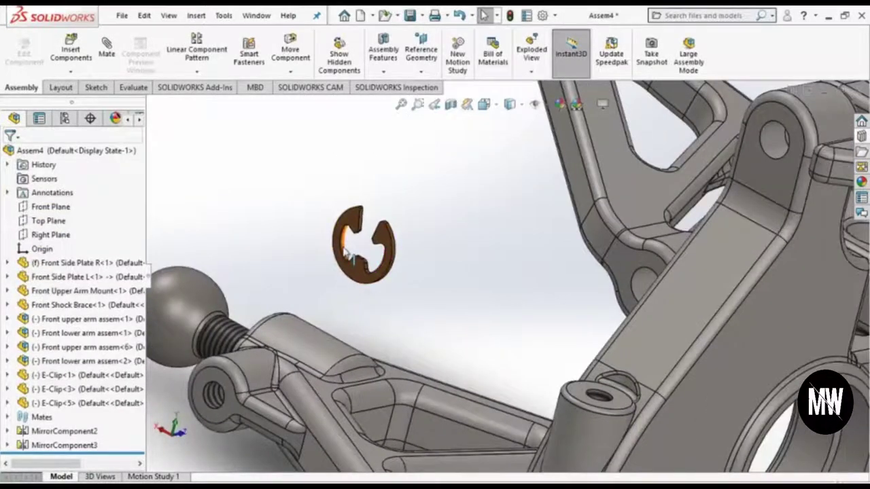
scroll(327, 253, "down", 3)
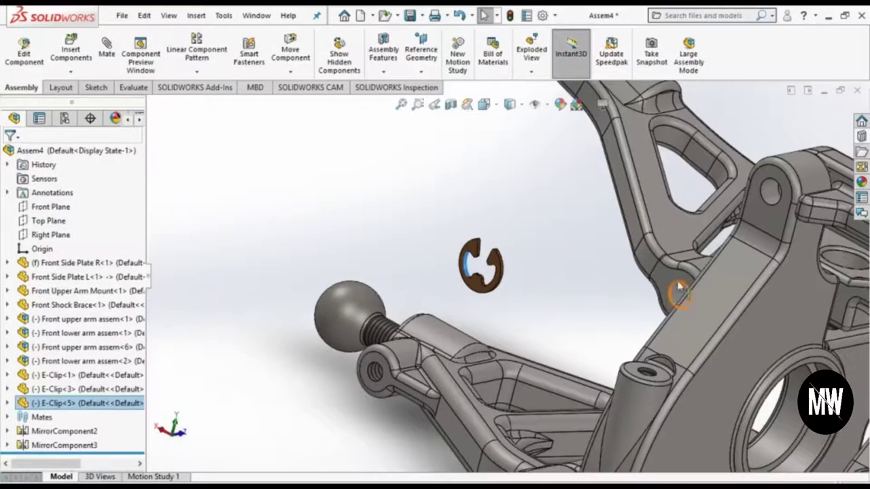
Step: Mate the E-Clip concentric with the upper arm pivot hole and coincident against the arm face
left_click(677, 294)
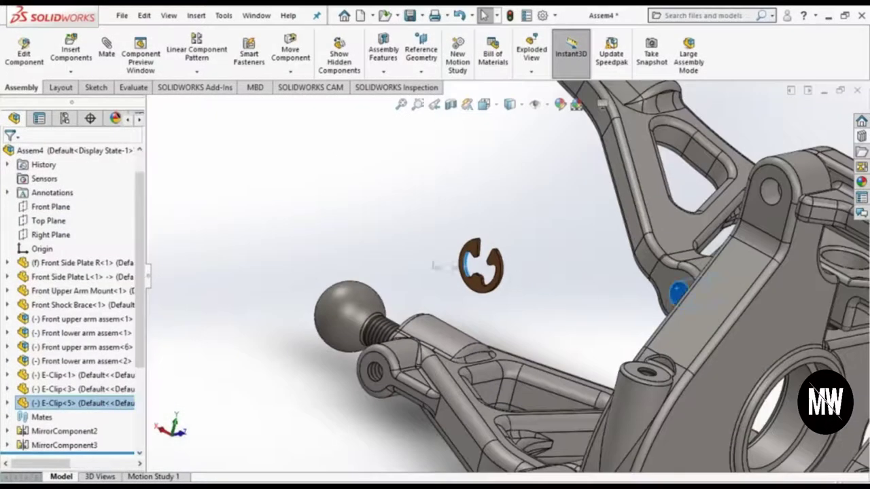
left_click(107, 49)
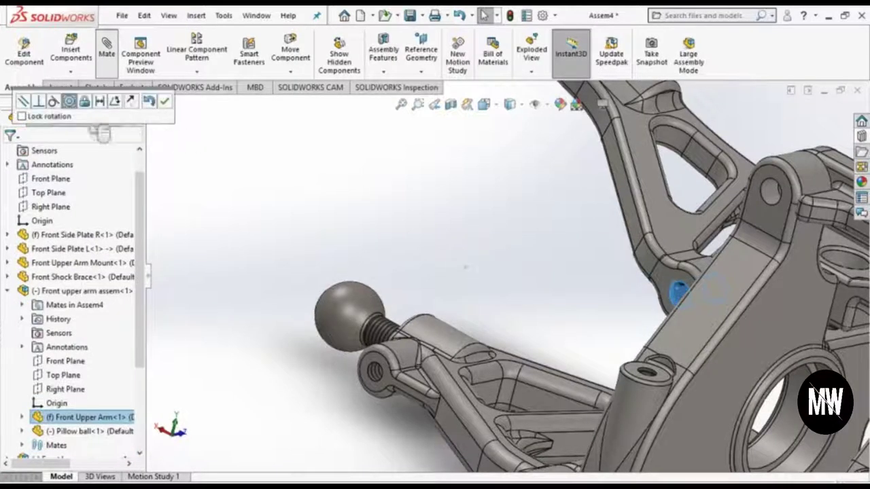
left_click(164, 101)
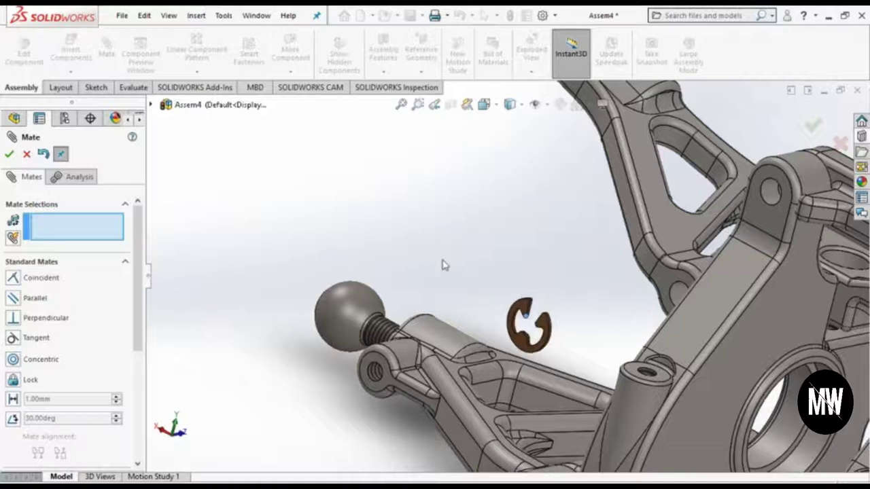
key("Escape")
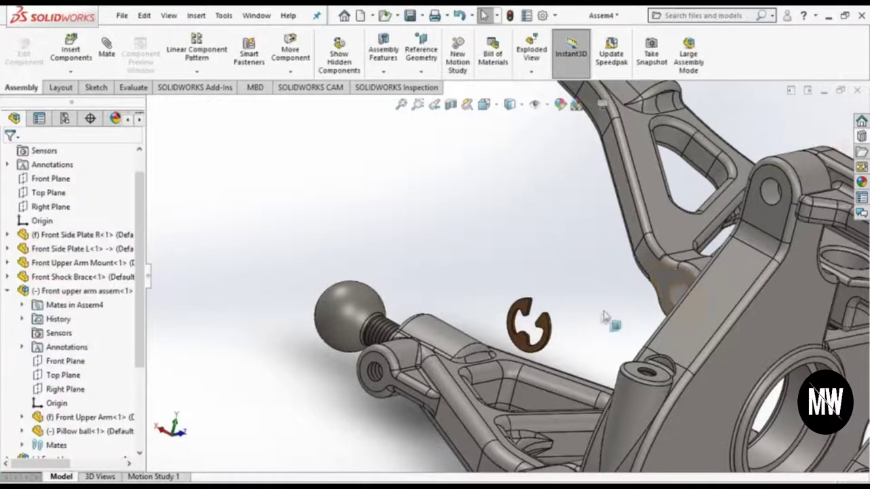
left_click(646, 302)
middle_click_drag(646, 303, 561, 310)
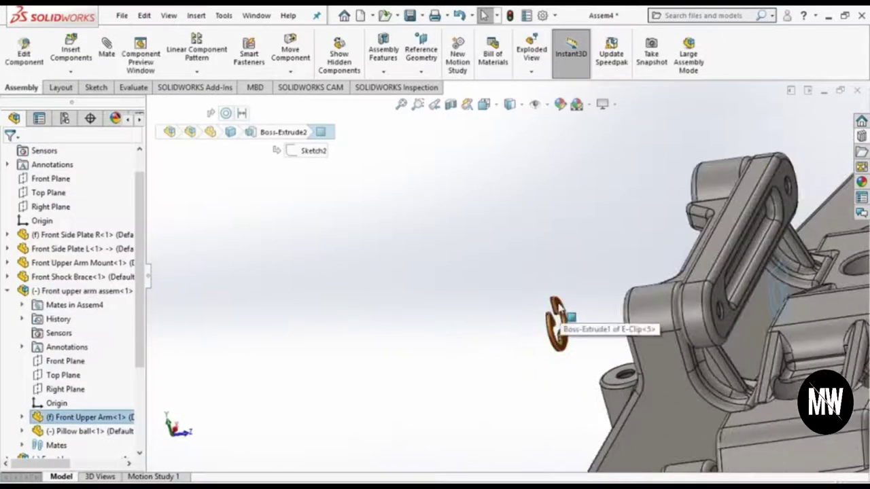
left_click(555, 325, "ctrl")
right_click_drag(299, 272, 309, 233)
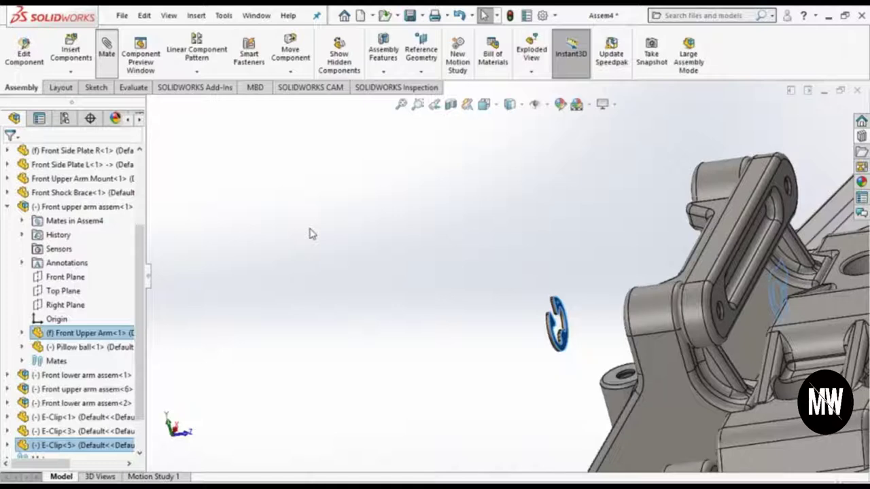
left_click(8, 155)
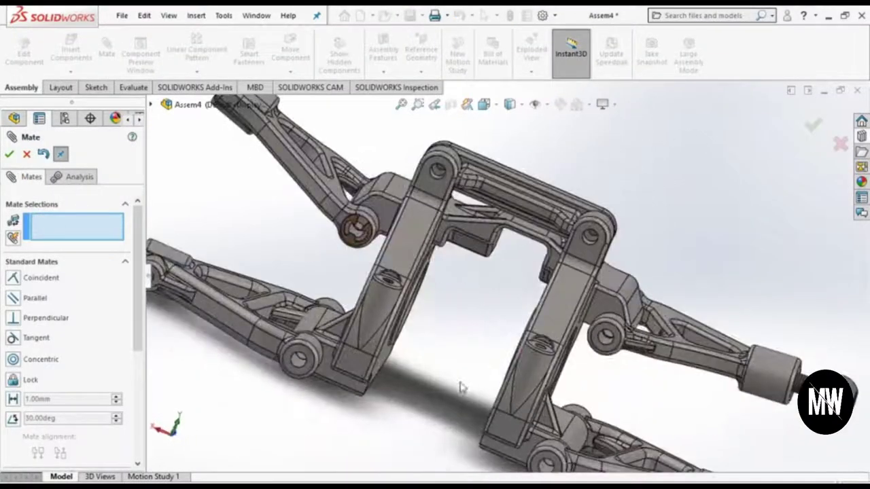
Step: Insert E-Clip<6> and place it near the front lower arm
left_click(25, 155)
left_click(72, 49)
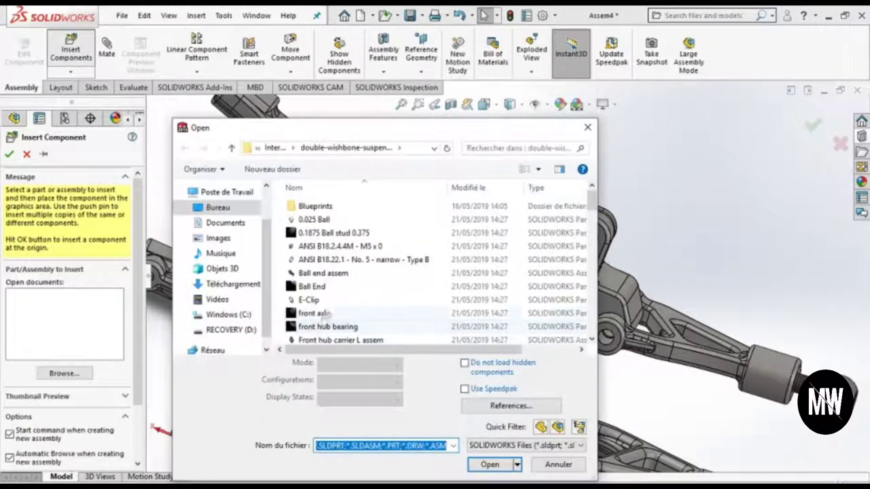
double_click(320, 301)
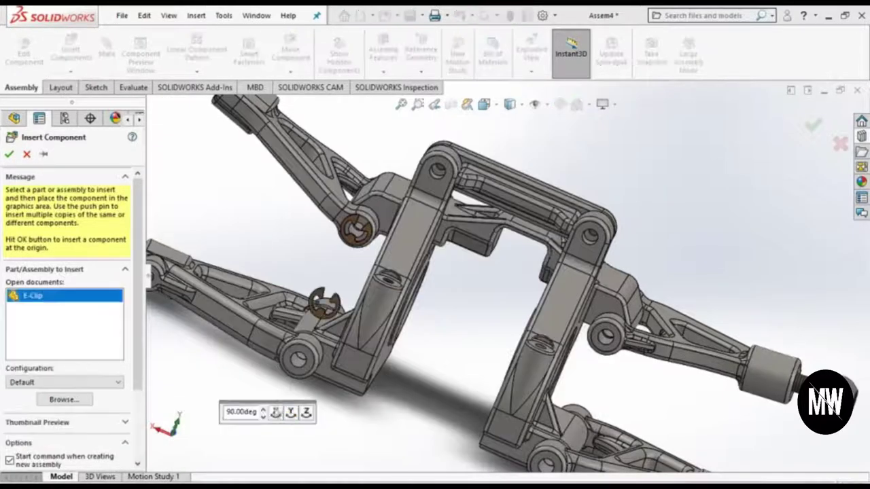
left_click(279, 472)
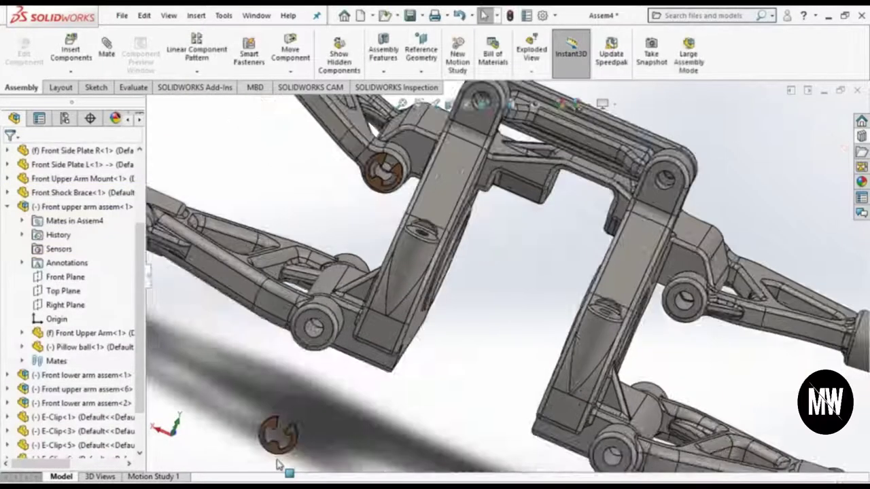
scroll(285, 449, "up", 5)
scroll(327, 408, "up", 4)
middle_click_drag(342, 385, 301, 373)
left_click(334, 359)
scroll(408, 259, "down", 3)
scroll(484, 157, "down", 2)
Step: Mate E-Clip<6> to the lower arm pivot, flush against the arm face with a coincident mate
left_click(484, 157)
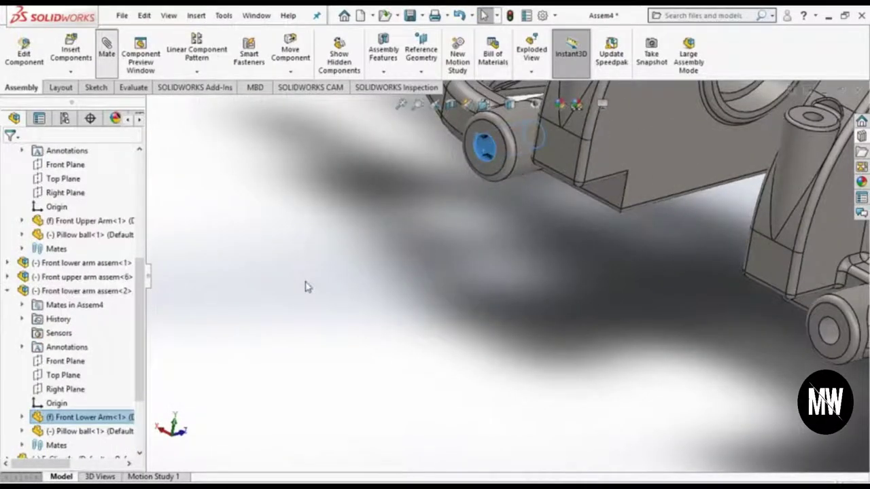
key("Return")
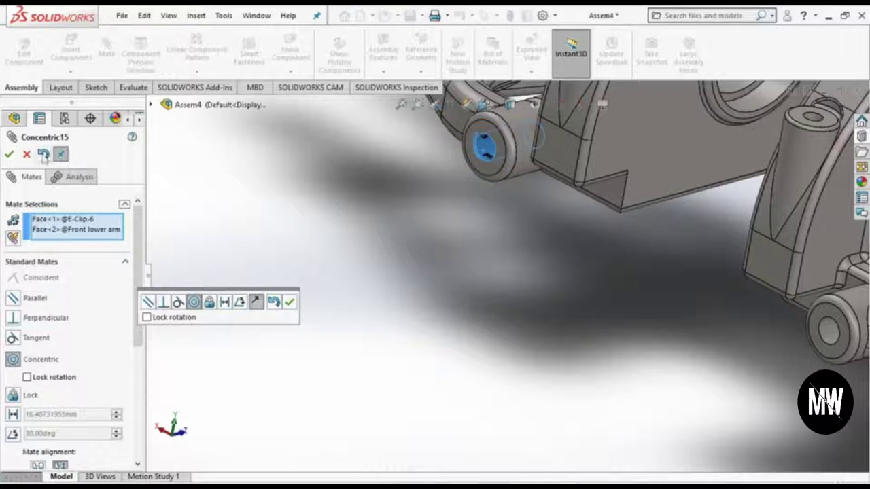
key("ctrl+z")
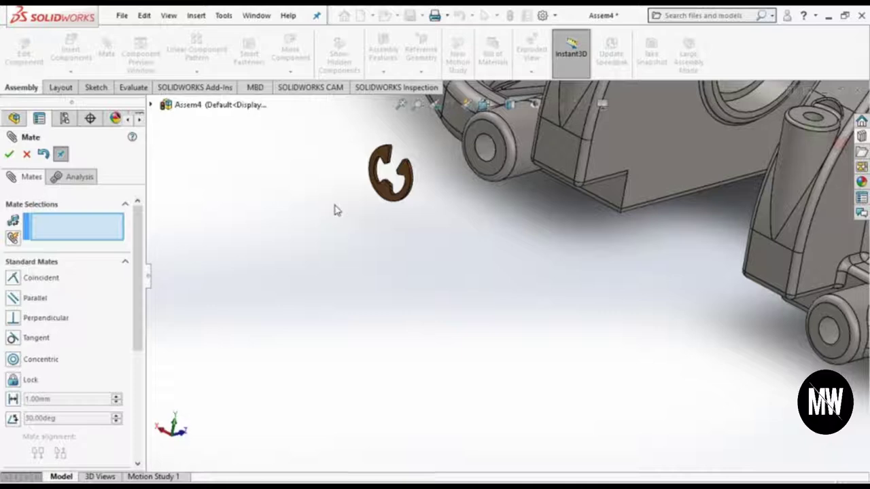
left_click(487, 138)
middle_click_drag(464, 183, 381, 192)
scroll(367, 194, "down", 5)
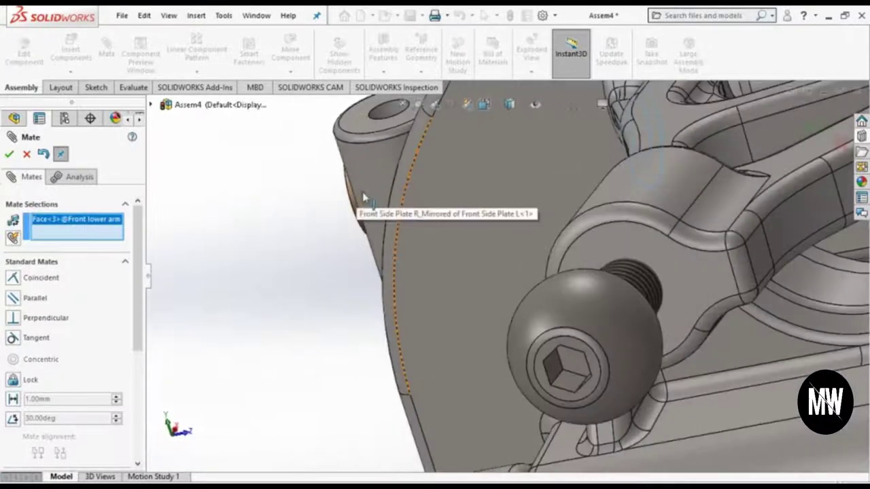
left_click(317, 173)
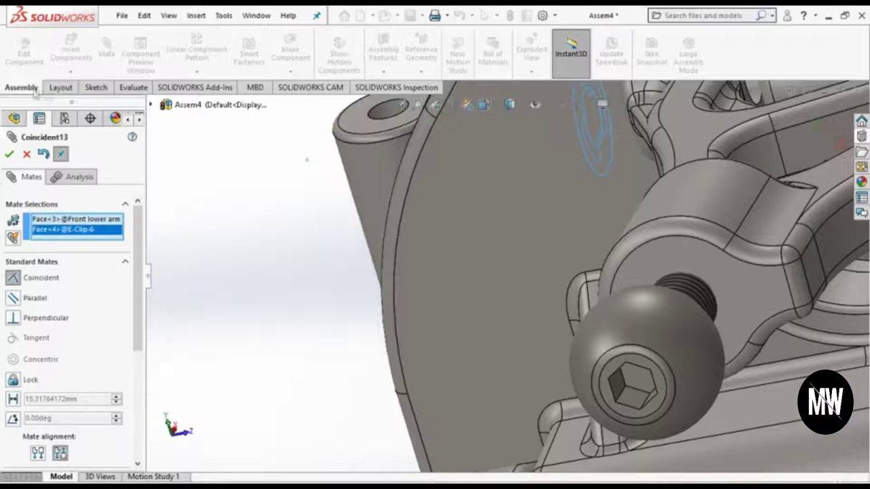
left_click(9, 154)
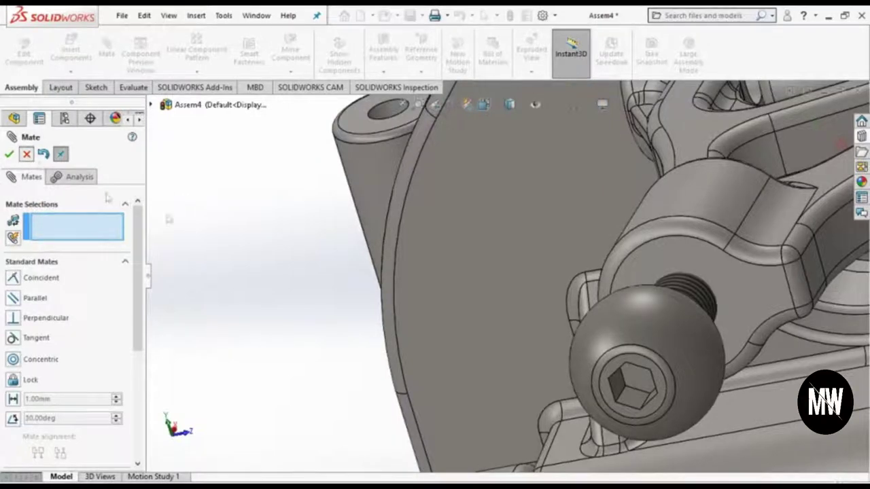
key("Escape")
Step: Orbit the assembly and swing the upper arm to a shallower angle
scroll(408, 265, "up", 6)
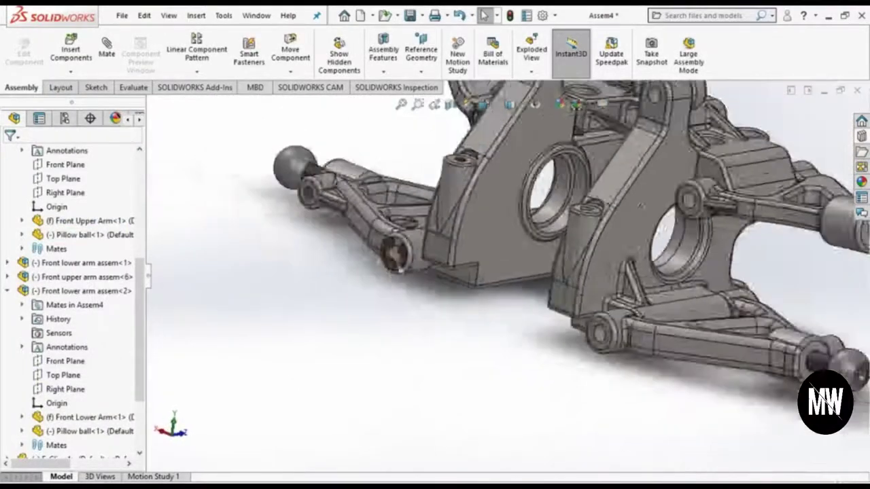
scroll(513, 284, "up", 5)
middle_click_drag(514, 284, 475, 272)
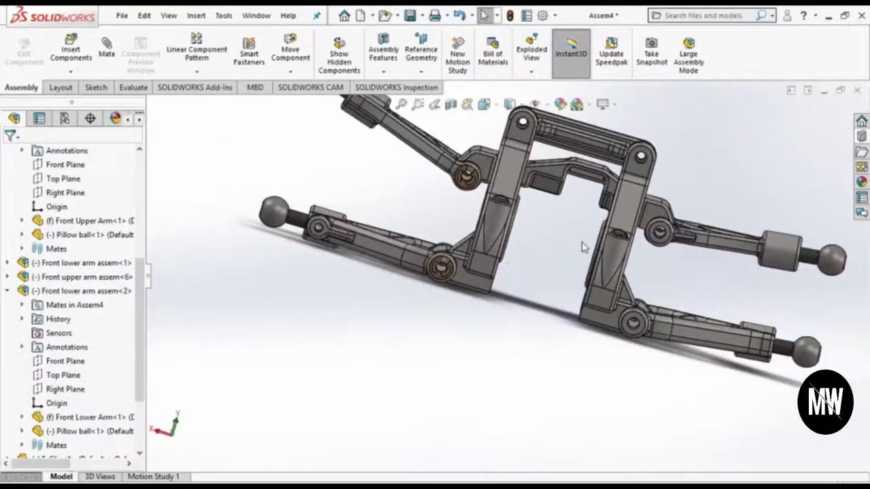
left_click_drag(322, 99, 323, 114)
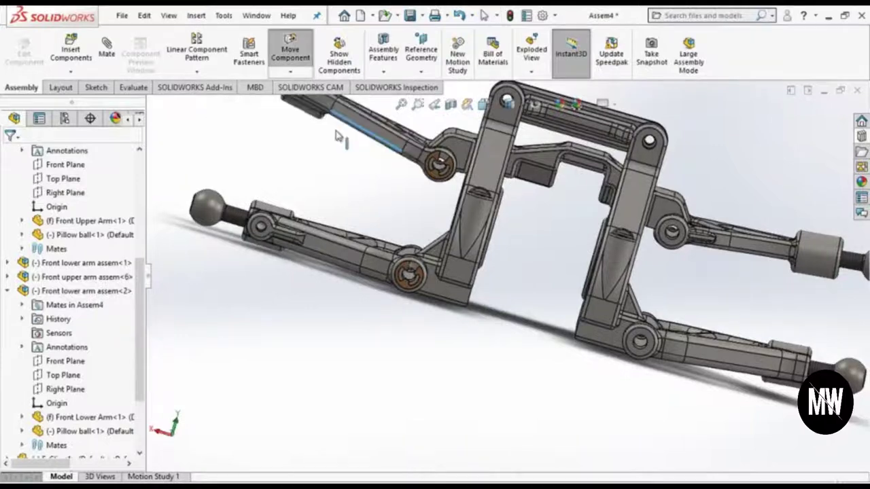
middle_click_drag(534, 244, 476, 245)
key("Escape")
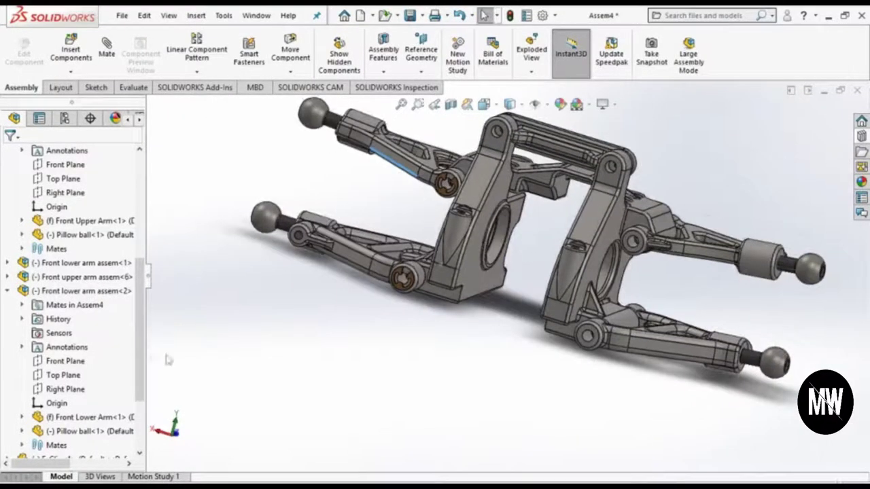
Step: Mirror E-Clip-5 and E-Clip-6 about the Front Shock Brace's Right Plane
left_click(196, 70)
left_click(197, 179)
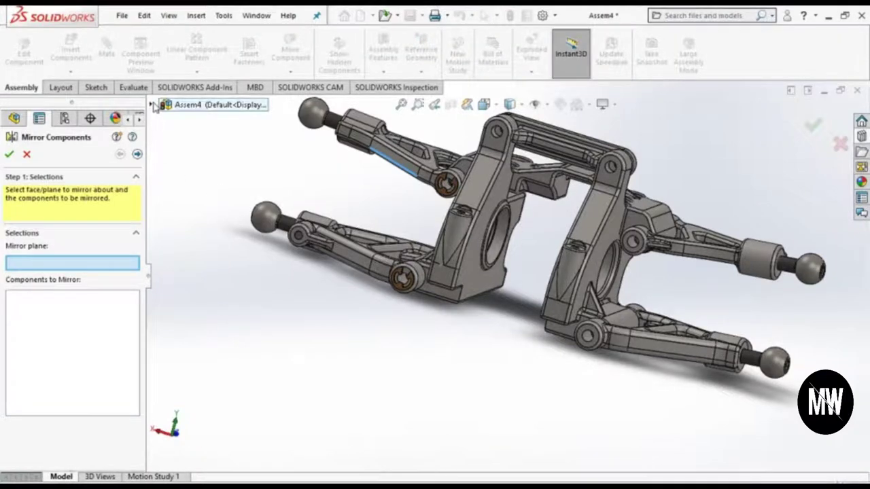
left_click(153, 106)
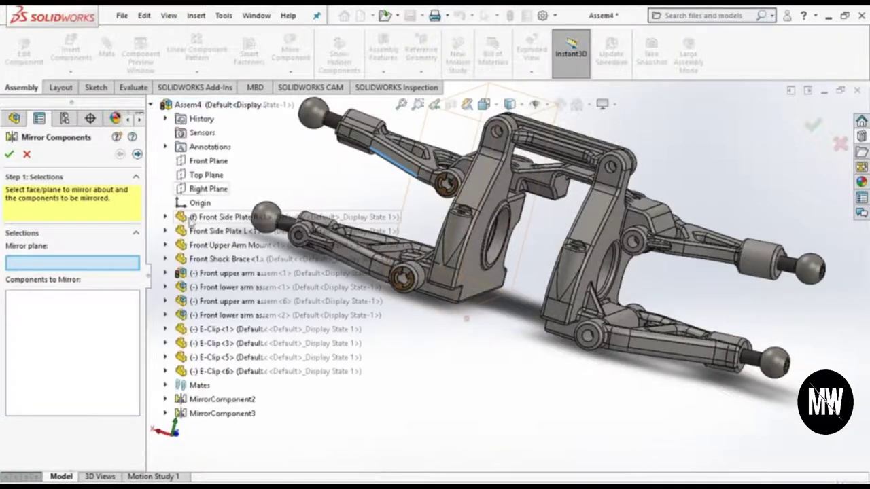
left_click(166, 259)
left_click(218, 332)
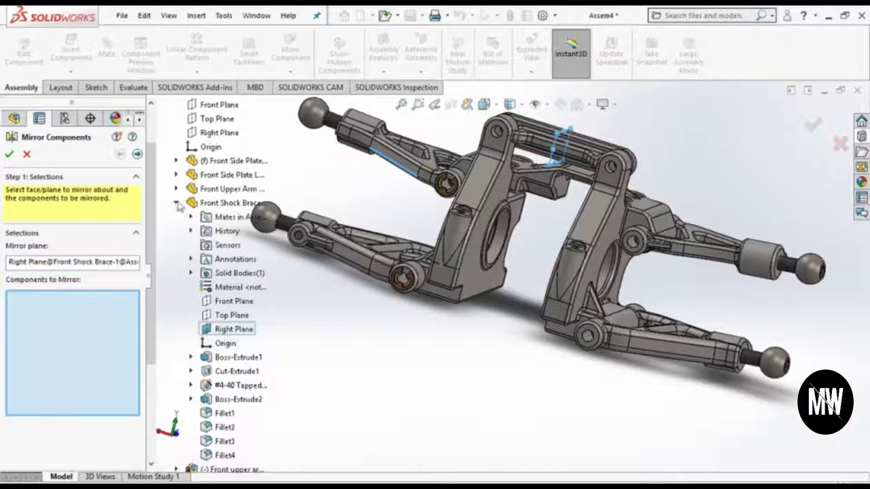
left_click(414, 280)
left_click(407, 279)
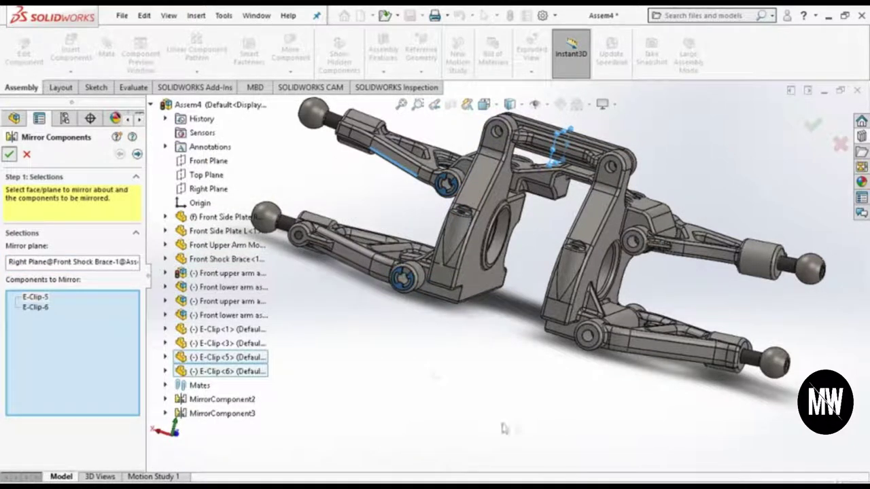
key("Return")
mouse_move(541, 428)
middle_mouse_down()
mouse_move(524, 382)
mouse_move(501, 454)
middle_mouse_up()
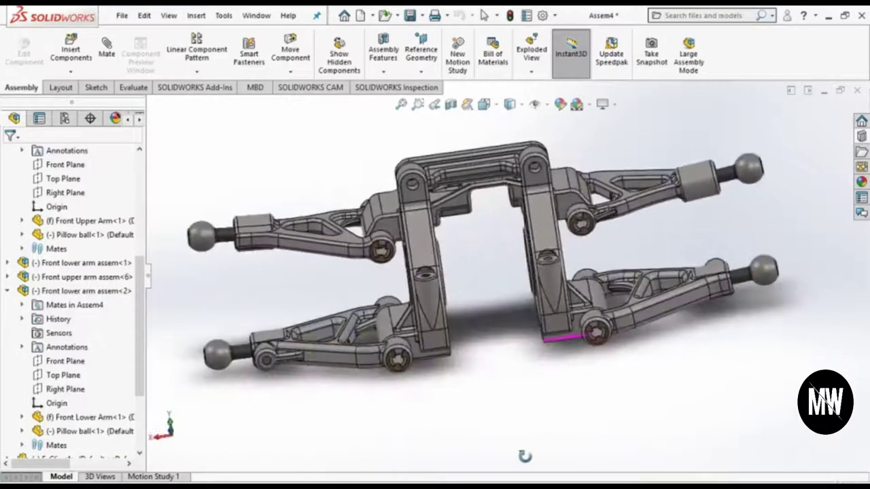
Step: Collapse the Front lower arm assem<2> and Front upper arm assem<1> entries and angle the view
left_click(7, 291)
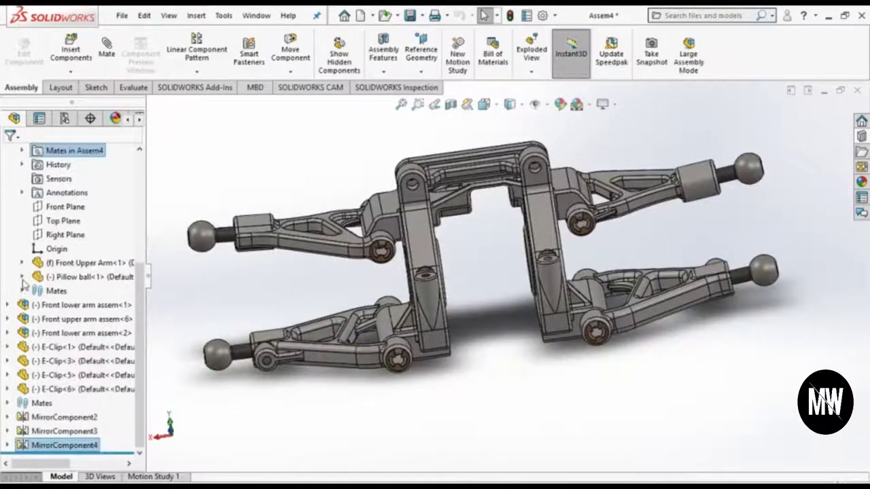
scroll(29, 282, "up", 2)
left_click(8, 221)
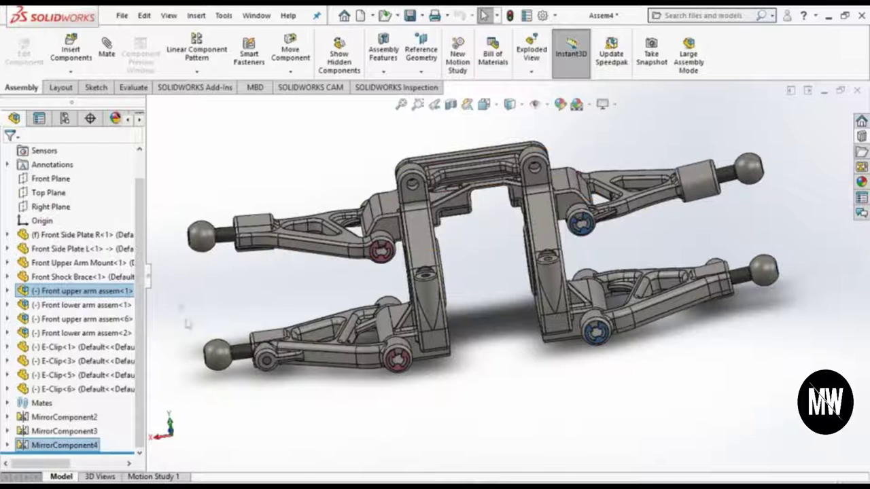
middle_click_drag(302, 419, 339, 419)
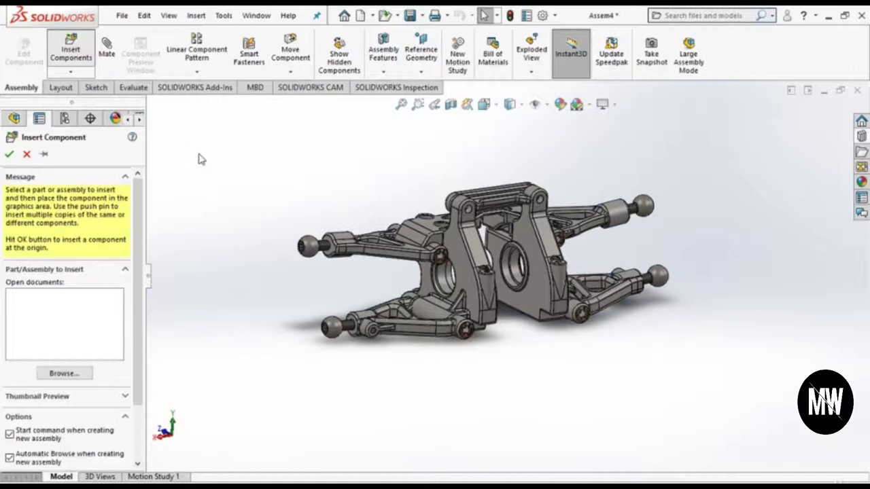
Step: Search 'front' and insert the Front Suspension Adjustment Clip below the assembly
type("front")
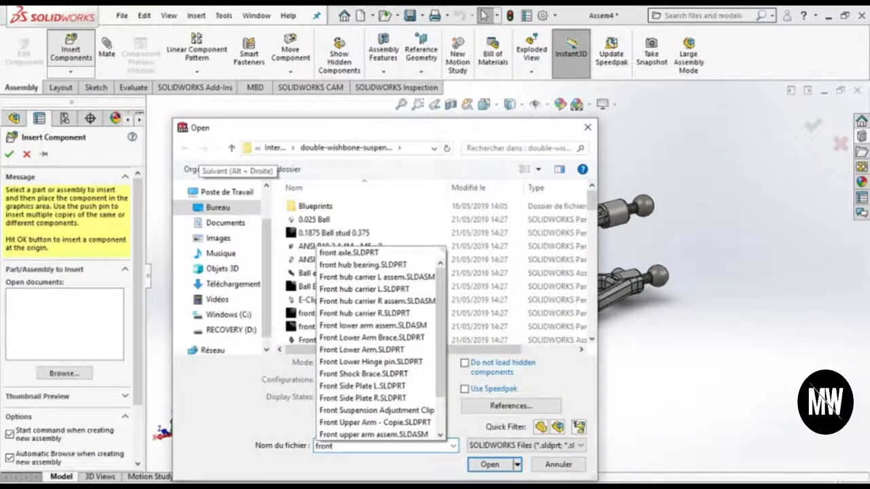
left_click(411, 411)
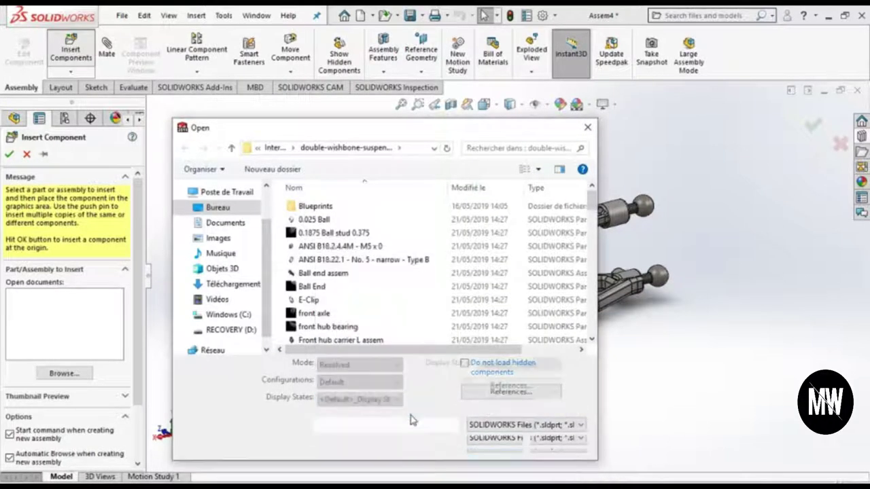
left_click(485, 448)
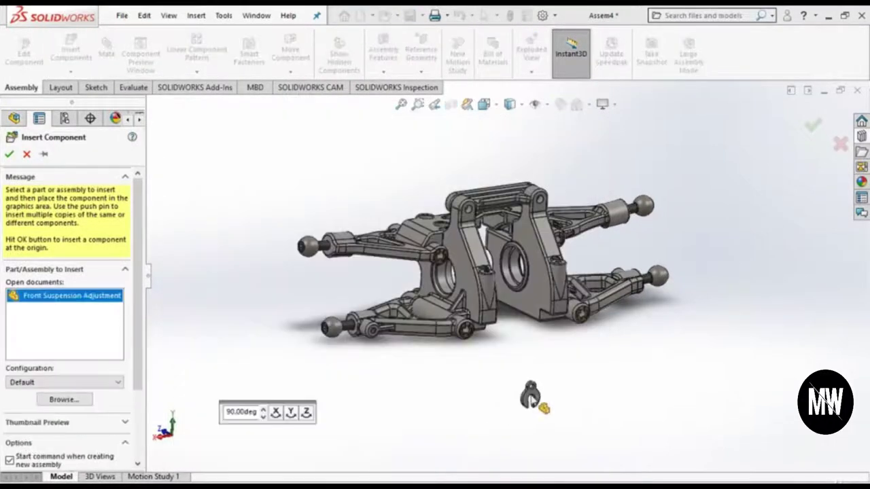
left_click(533, 386)
scroll(537, 382, "down", 2)
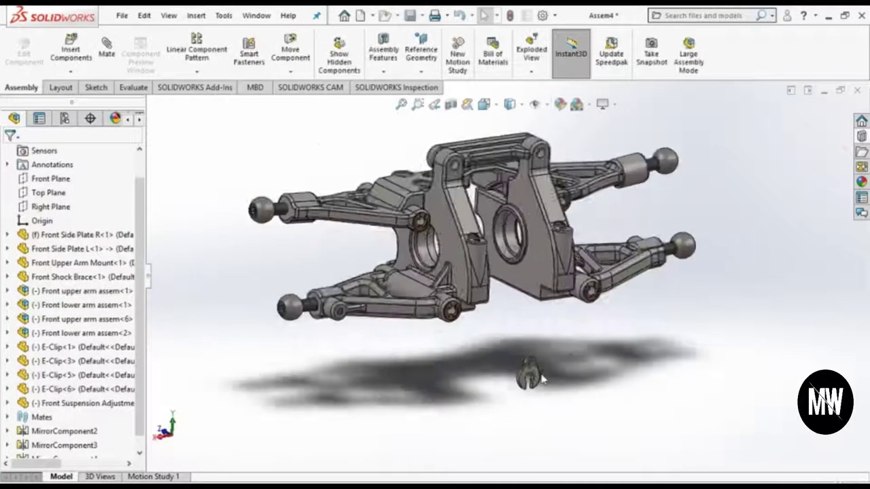
scroll(543, 379, "down", 3)
scroll(537, 374, "up", 1)
scroll(517, 343, "down", 2)
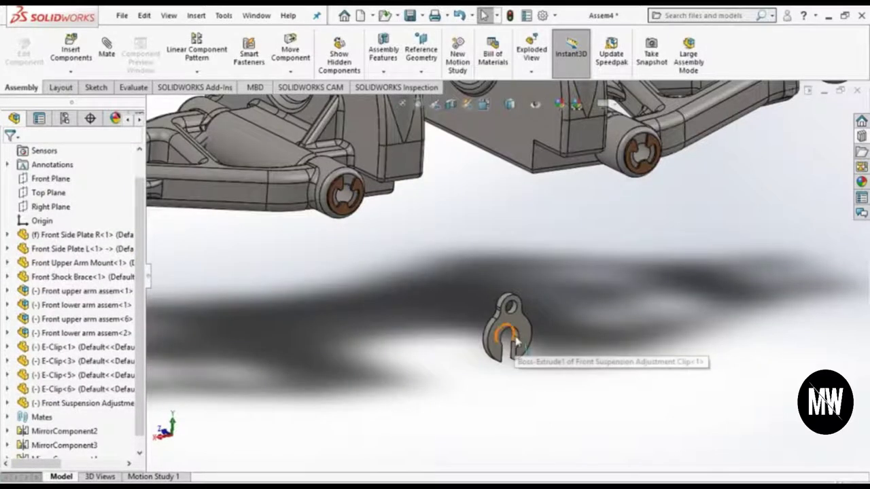
scroll(518, 339, "down", 2)
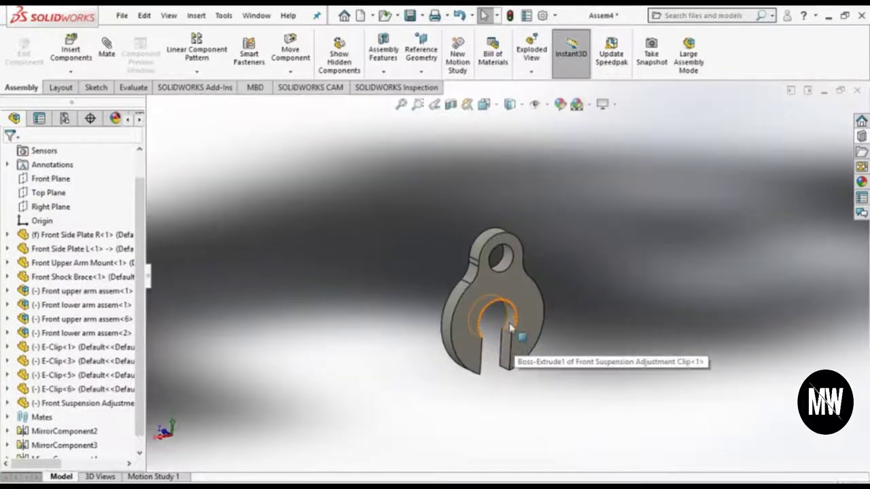
Step: Mate the adjustment clip coincident with the Front Upper Arm face
left_click(518, 340)
scroll(503, 299, "up", 3)
middle_click_drag(503, 292, 476, 272)
scroll(476, 258, "down", 3)
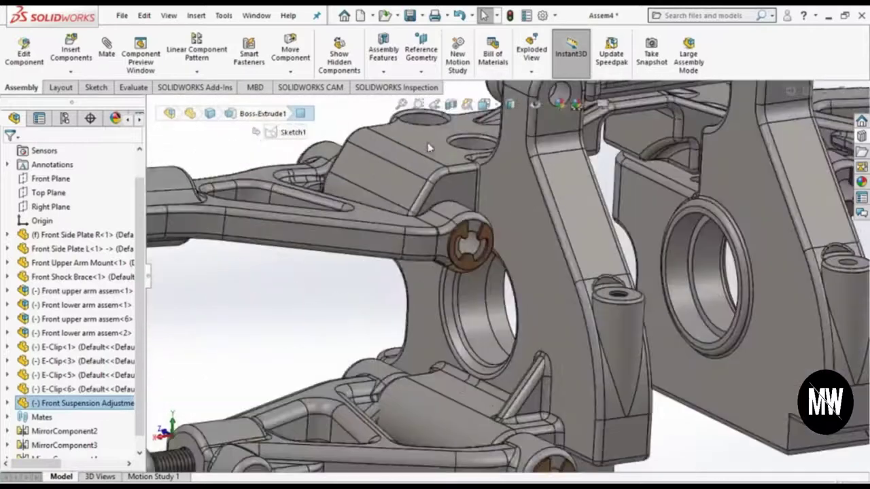
scroll(475, 244, "down", 2)
left_click(474, 243)
left_click(107, 48)
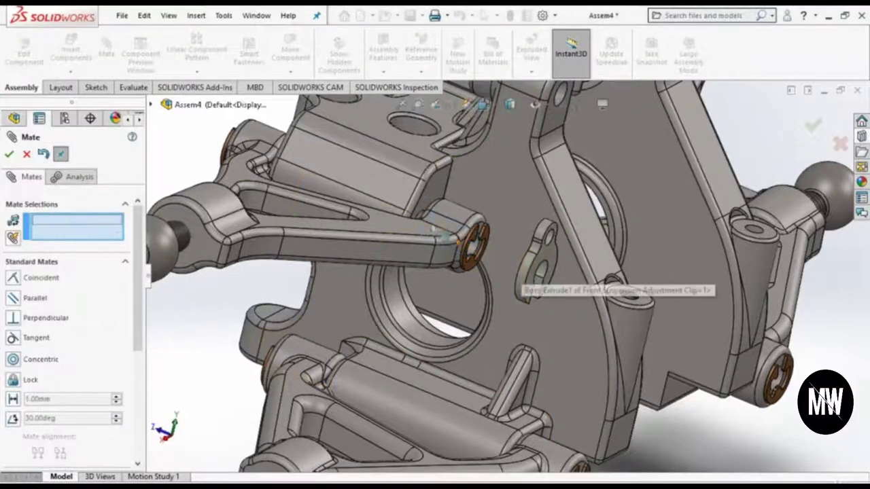
left_click(513, 331)
left_click(614, 310)
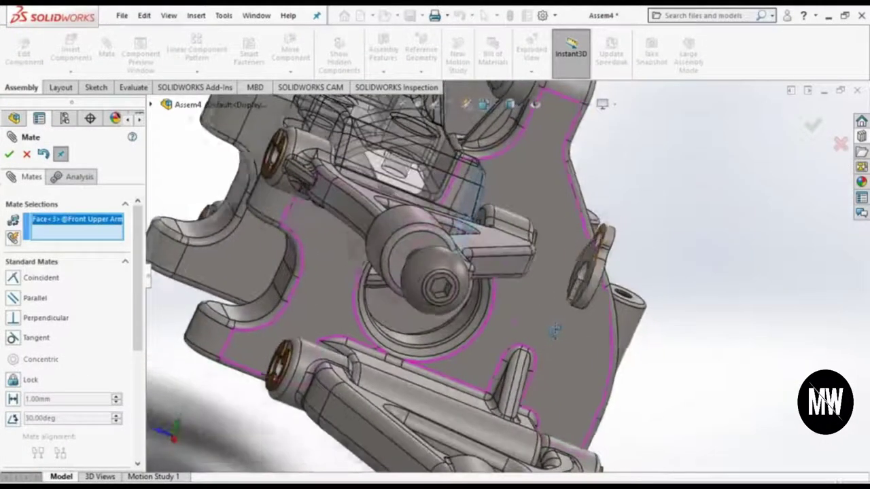
key("Return")
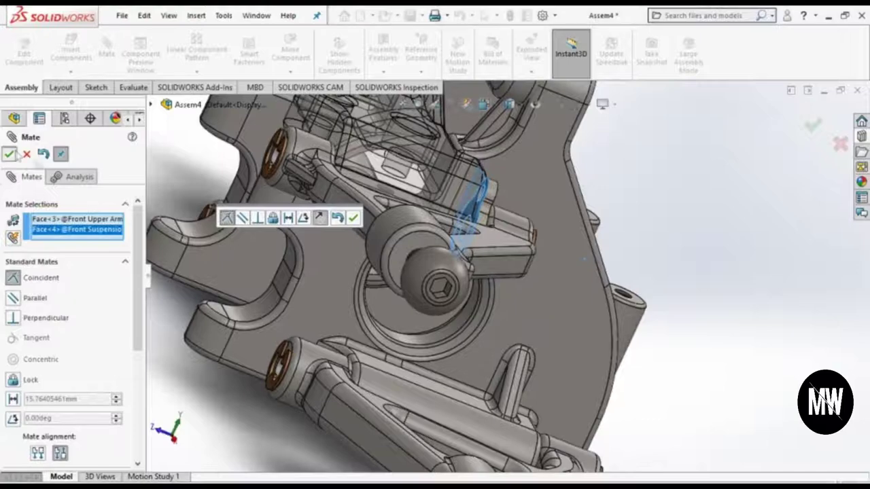
scroll(638, 382, "up", 5)
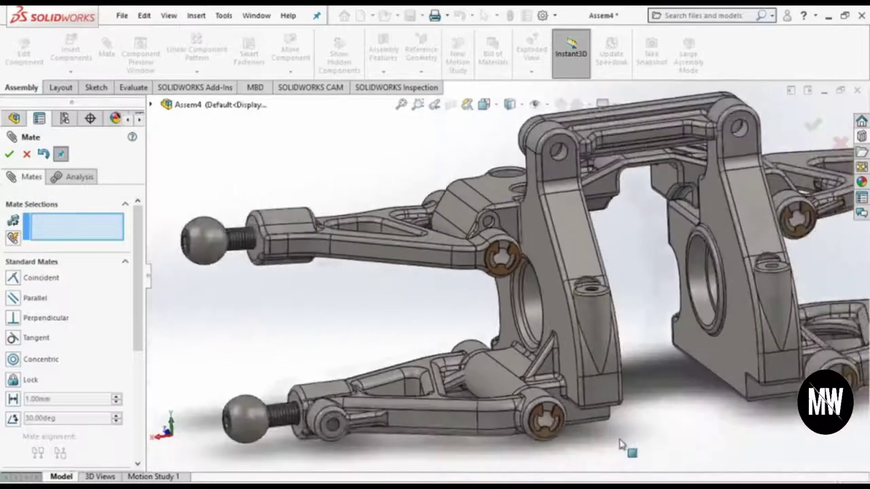
scroll(563, 408, "down", 3)
mouse_move(563, 408)
middle_mouse_down()
mouse_move(617, 457)
mouse_move(657, 334)
middle_mouse_up()
scroll(656, 334, "up", 4)
scroll(180, 167, "down", 2)
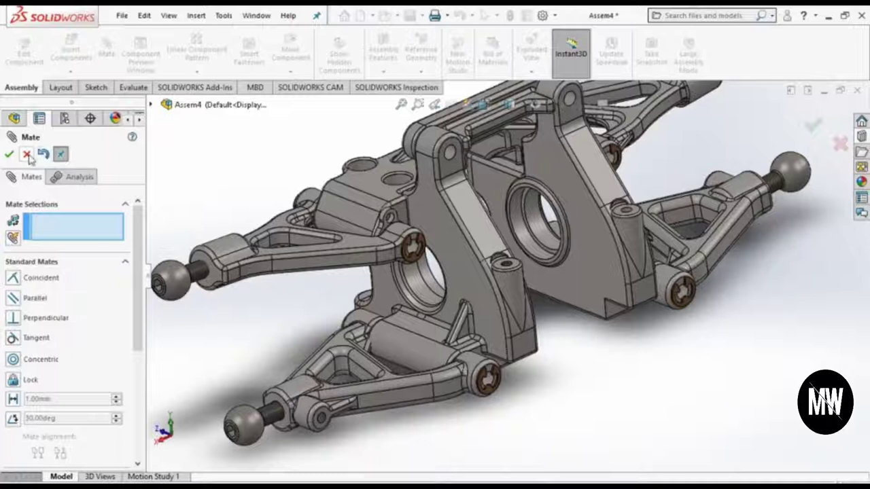
key("Escape")
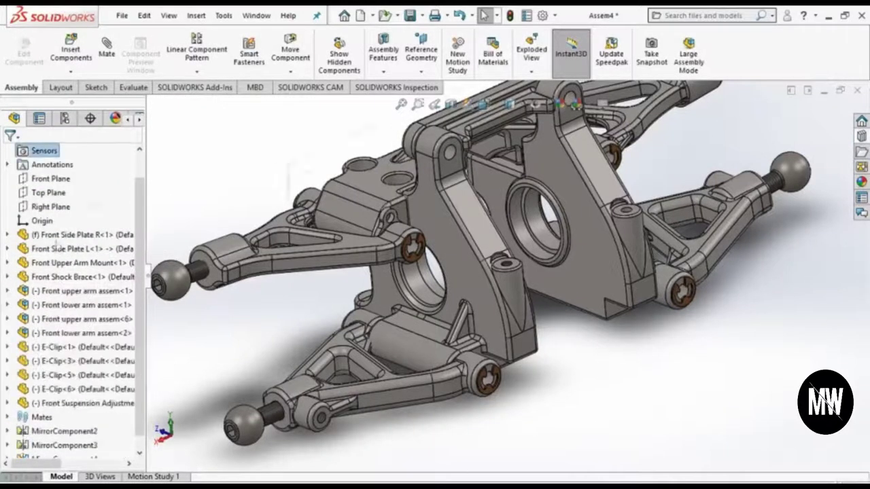
Step: Mirror the Front Suspension Adjustment Clip about the Front Shock Brace's Right Plane
left_click(185, 74)
left_click(216, 178)
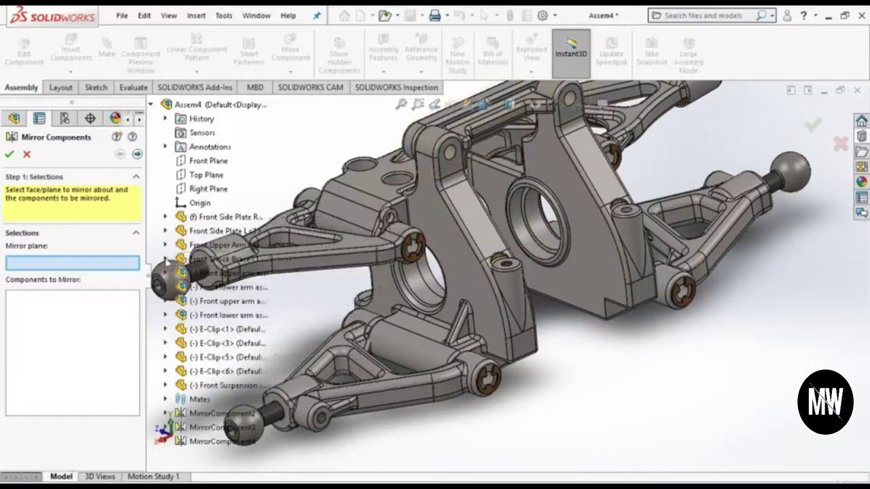
left_click(180, 261)
left_click(234, 329)
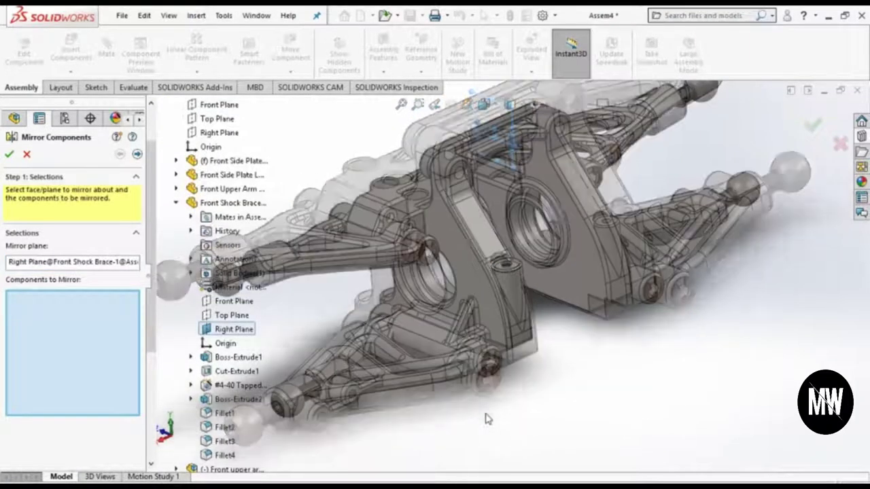
left_click(414, 231)
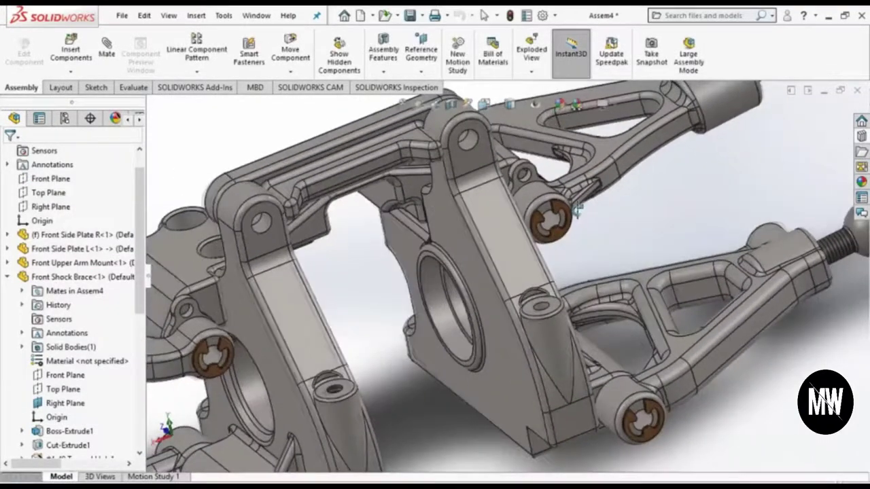
middle_click_drag(576, 207, 597, 165)
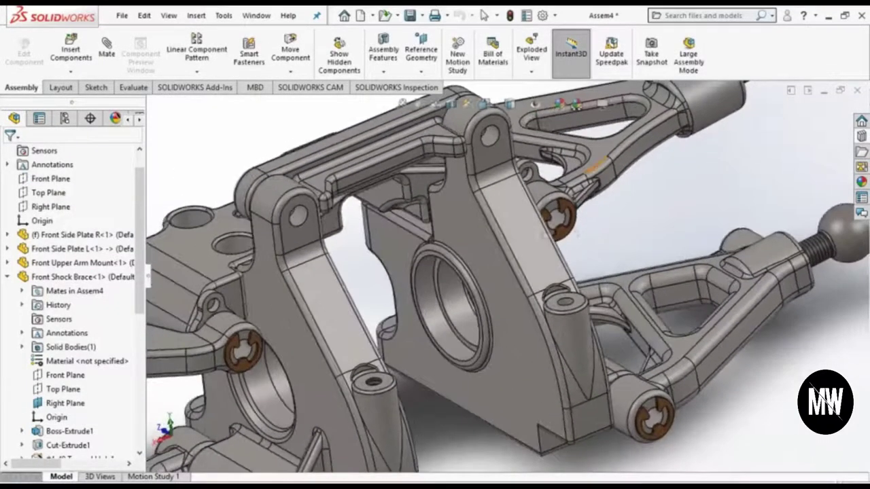
scroll(368, 265, "up", 3)
scroll(367, 265, "up", 3)
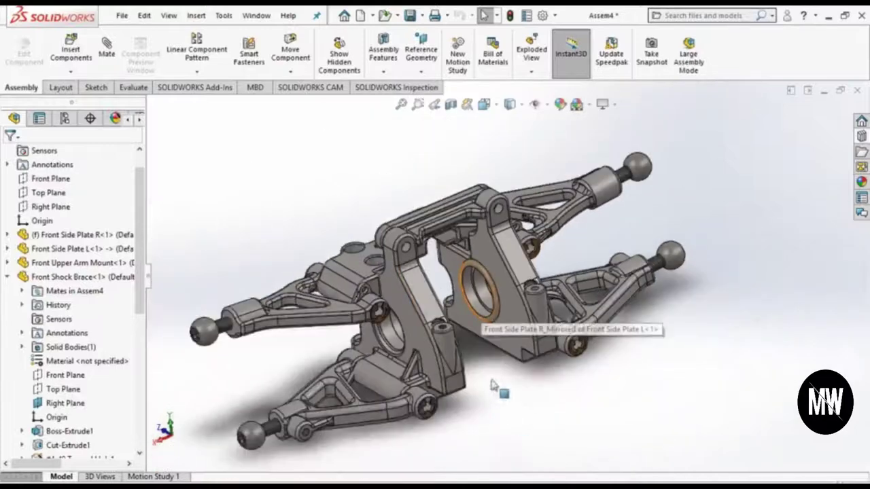
mouse_move(457, 350)
middle_mouse_down()
mouse_move(529, 387)
mouse_move(515, 391)
middle_mouse_up()
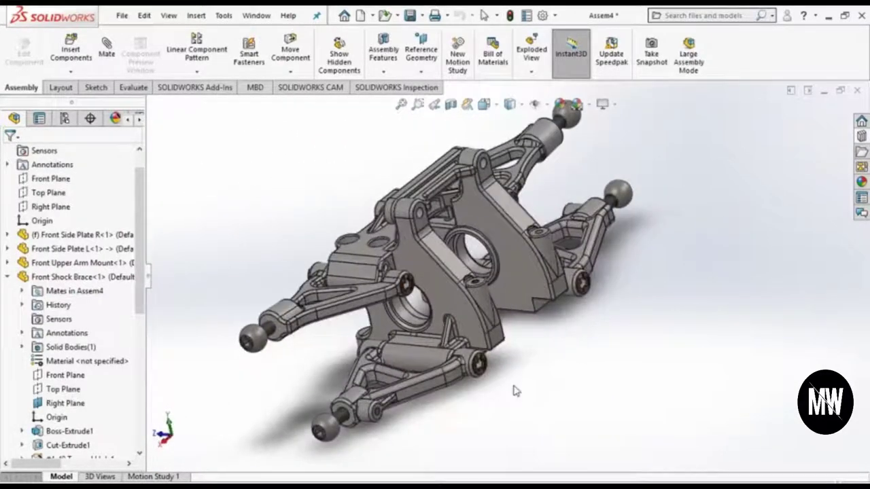
left_click(81, 62)
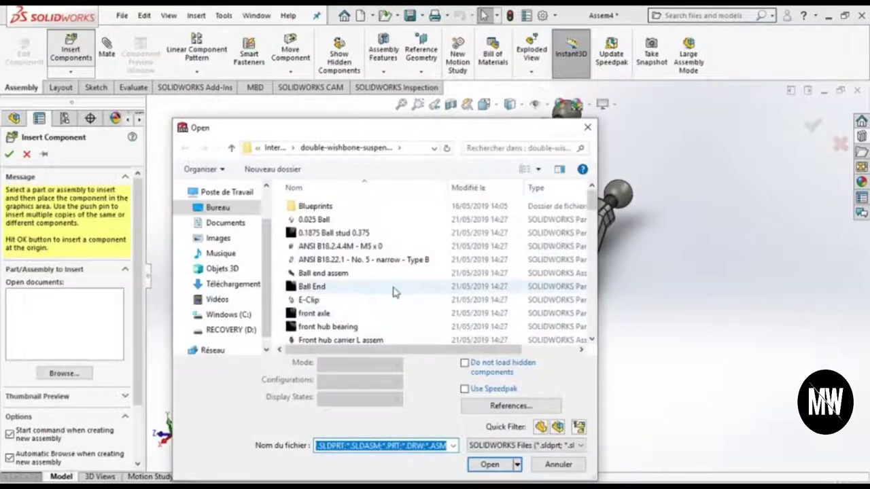
Step: Insert Shock Bushing.SLDPRT and place it beside the suspension
type("shock")
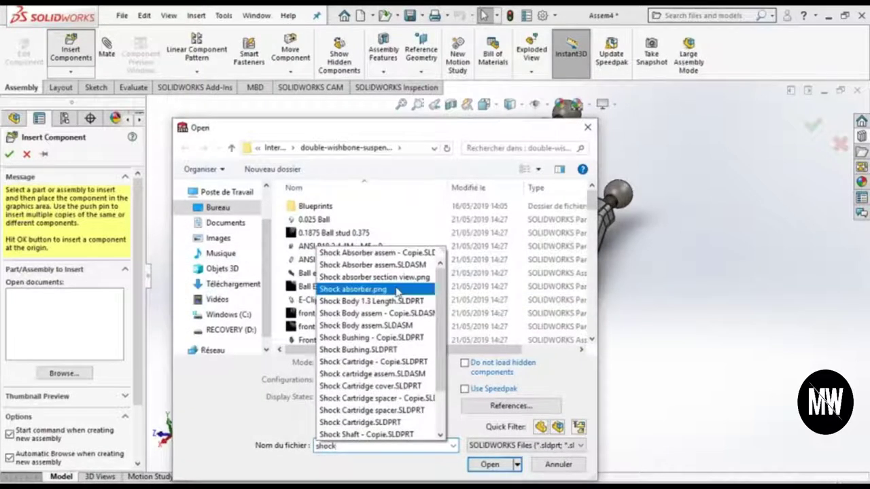
left_click(392, 350)
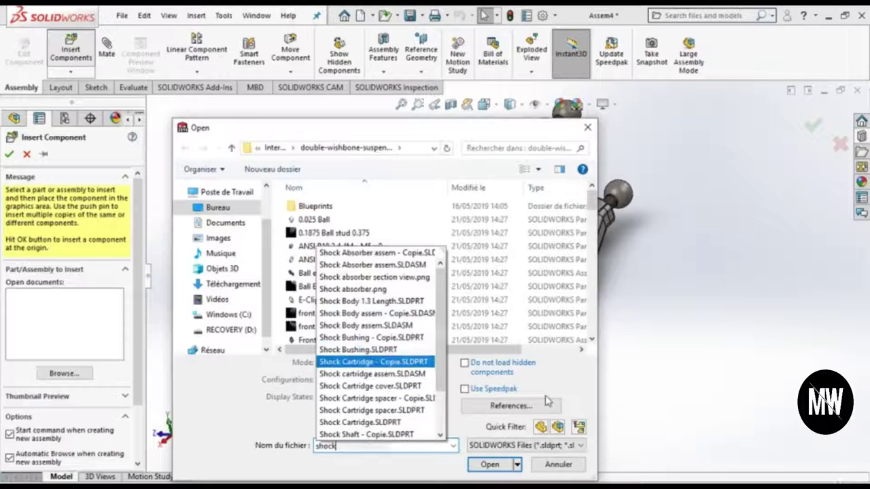
left_click(489, 447)
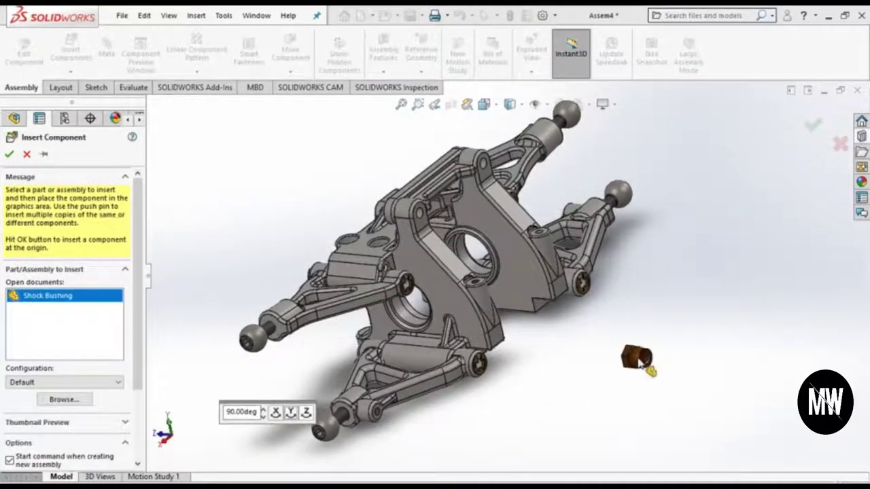
left_click(641, 367)
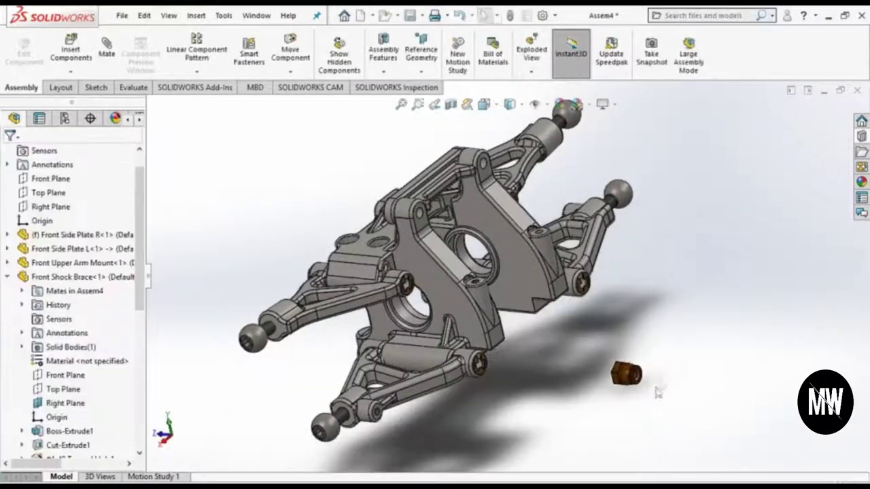
Step: Mate the bushing's cylindrical face concentric with Front Side Plate R's upper pivot hole
scroll(658, 392, "down", 3)
scroll(612, 371, "down", 3)
scroll(548, 342, "down", 3)
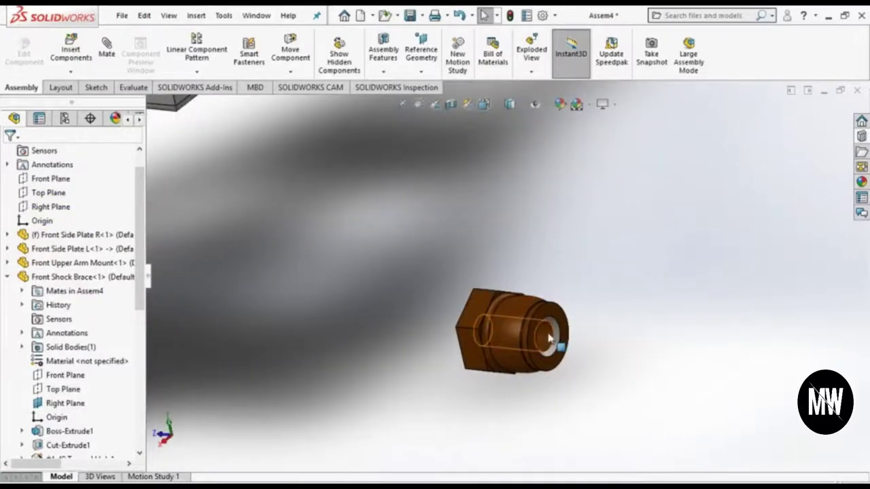
left_click(551, 338)
scroll(551, 338, "up", 3)
scroll(537, 319, "up", 2)
scroll(342, 181, "down", 5)
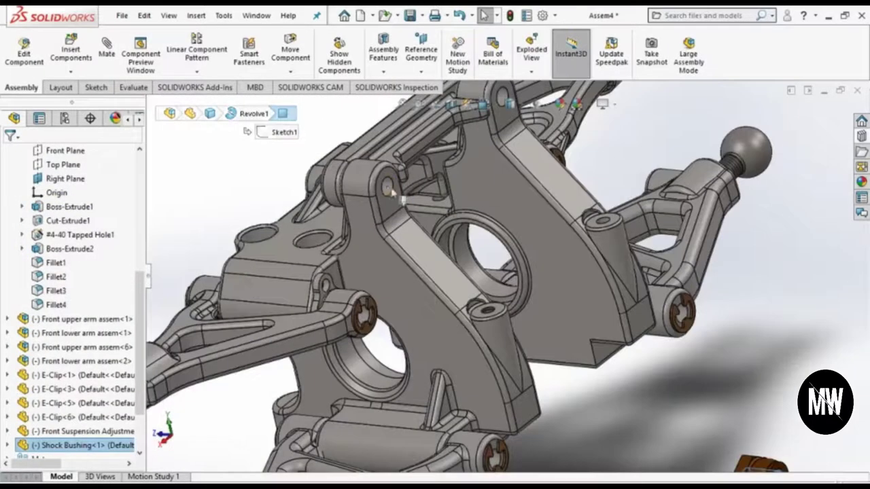
scroll(386, 195, "down", 2)
scroll(399, 204, "down", 2)
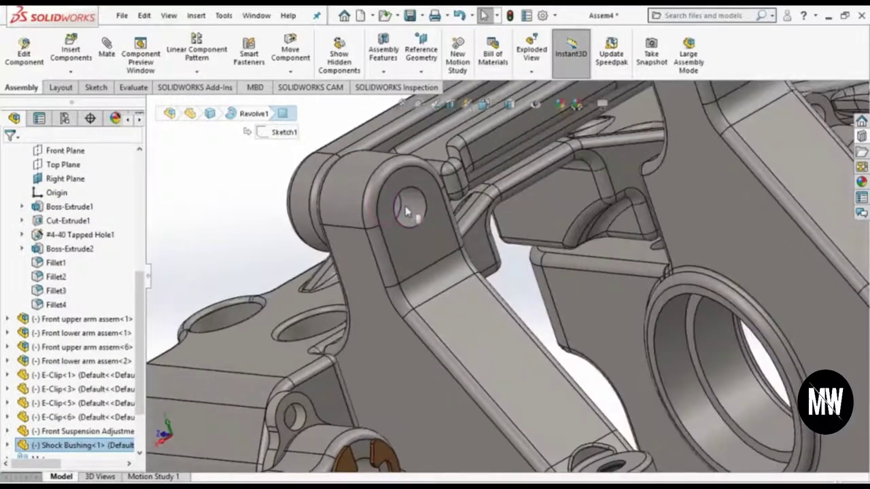
left_click(406, 197)
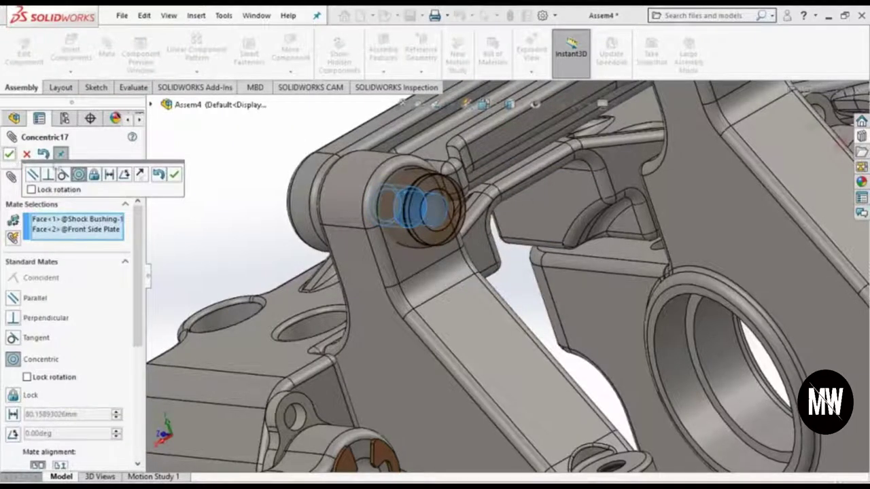
left_click(174, 175)
Step: Seat the bushing's shoulder flush against the plate with a coincident mate, then close Mate
left_click_drag(418, 207, 445, 271)
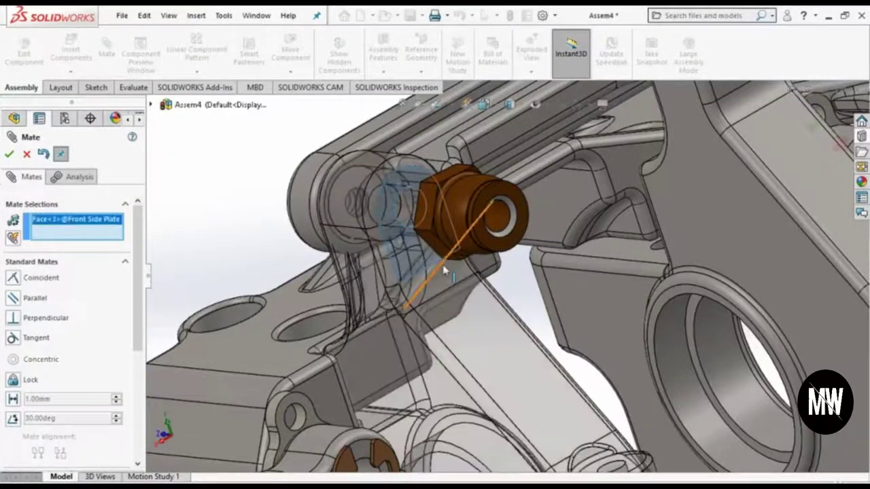
middle_click_drag(445, 270, 699, 204)
left_click(700, 211)
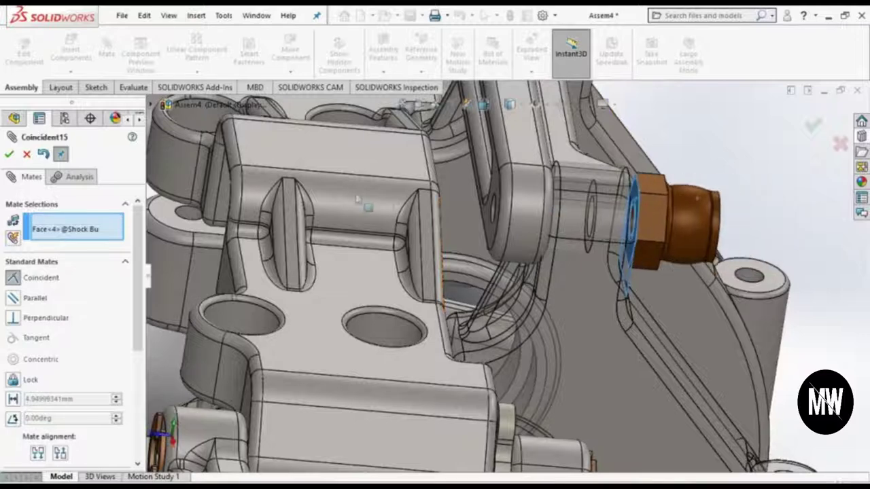
key("Return")
key("f")
middle_click_drag(677, 306, 614, 306)
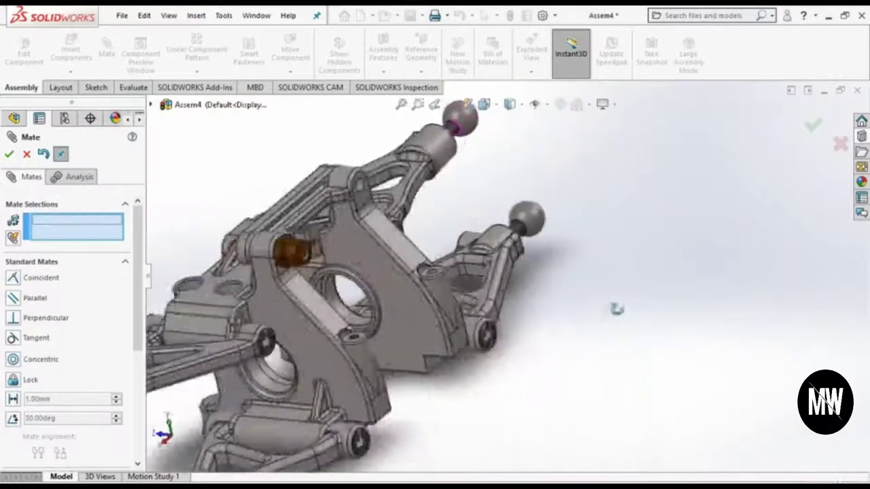
scroll(359, 286, "down", 5)
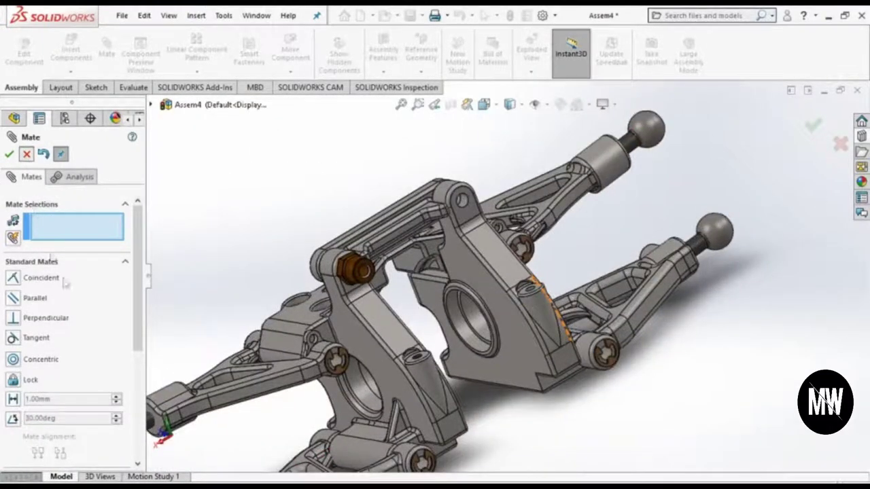
key("Escape")
left_click(8, 195)
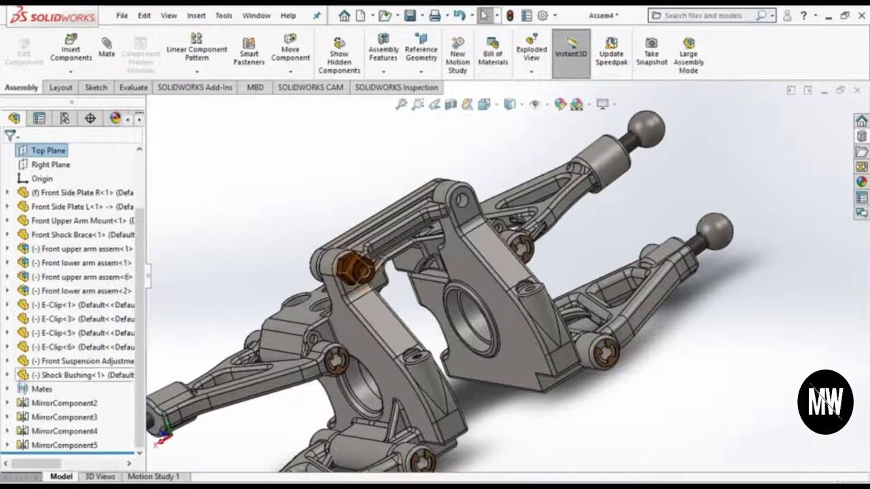
Step: Mirror Shock Bushing-1 about the Front Shock Brace's Right Plane into the opposite plate
left_click(8, 235)
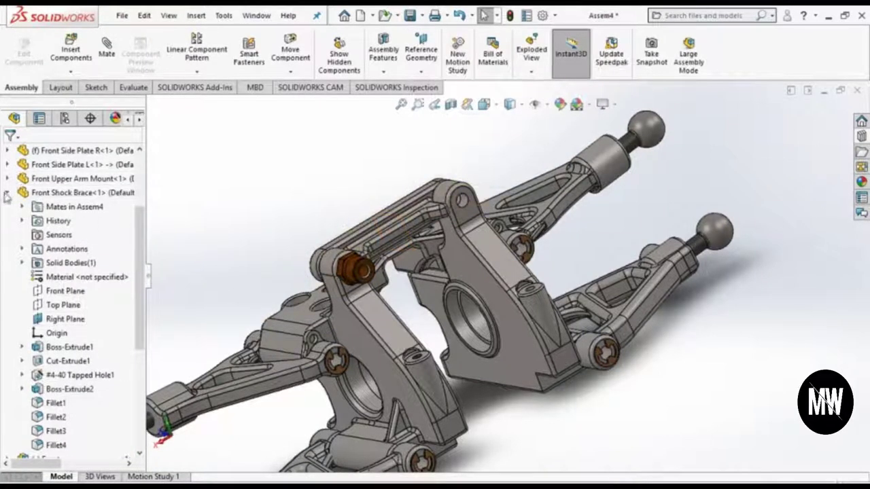
left_click(197, 73)
left_click(211, 180)
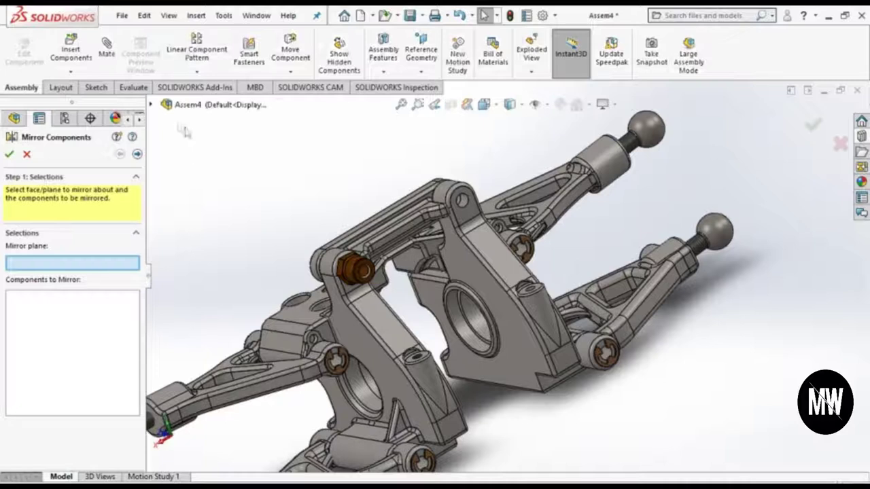
left_click(151, 104)
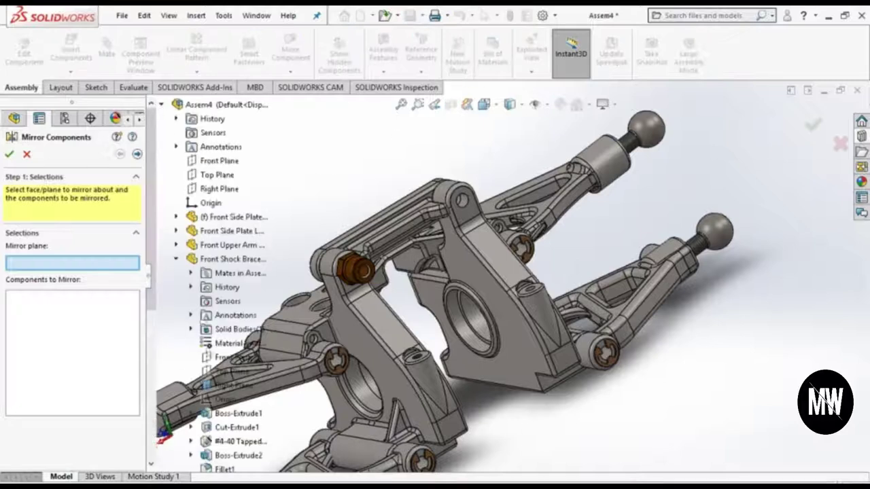
left_click(230, 385)
left_click(355, 268)
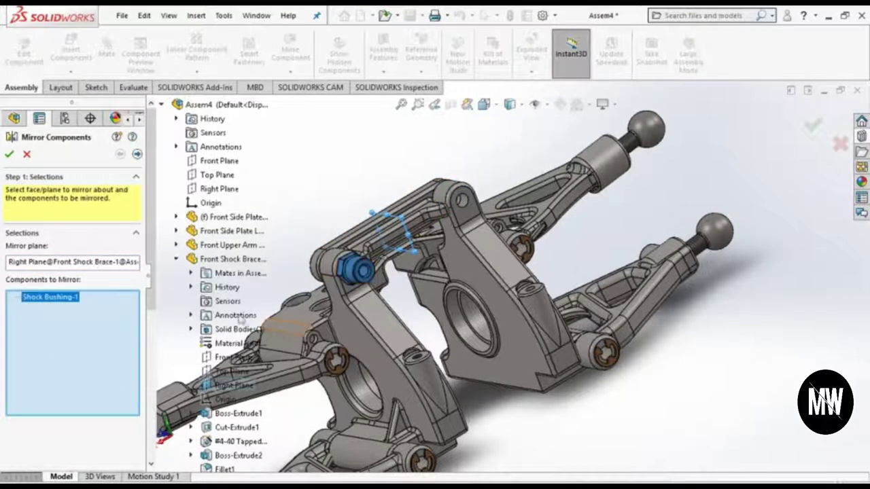
key("Return")
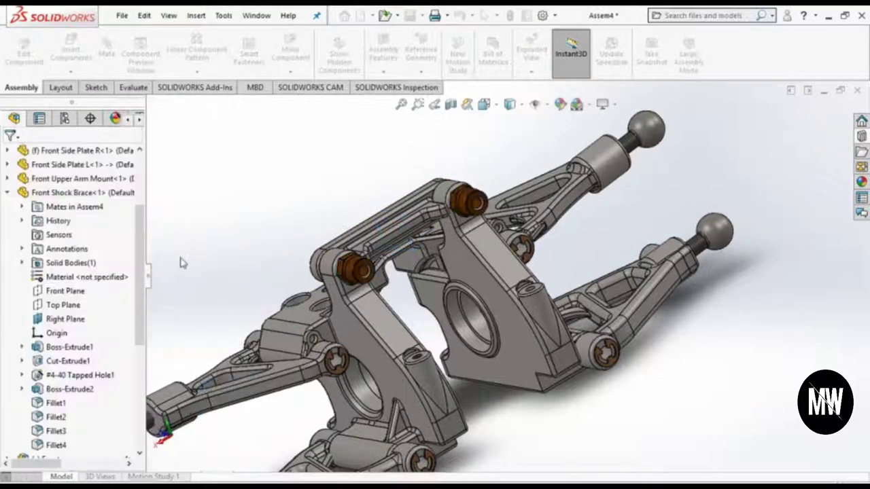
scroll(476, 340, "down", 5)
mouse_move(499, 431)
middle_mouse_down()
mouse_move(548, 387)
mouse_move(475, 367)
middle_mouse_up()
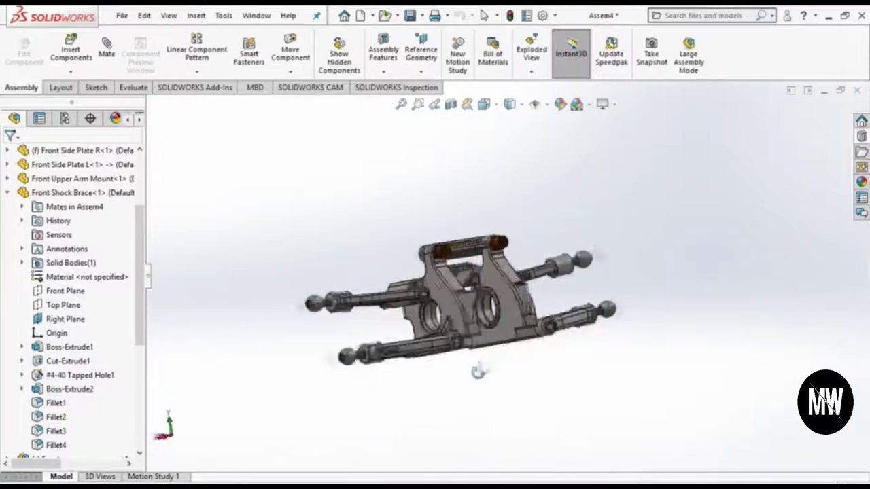
scroll(447, 347, "down", 3)
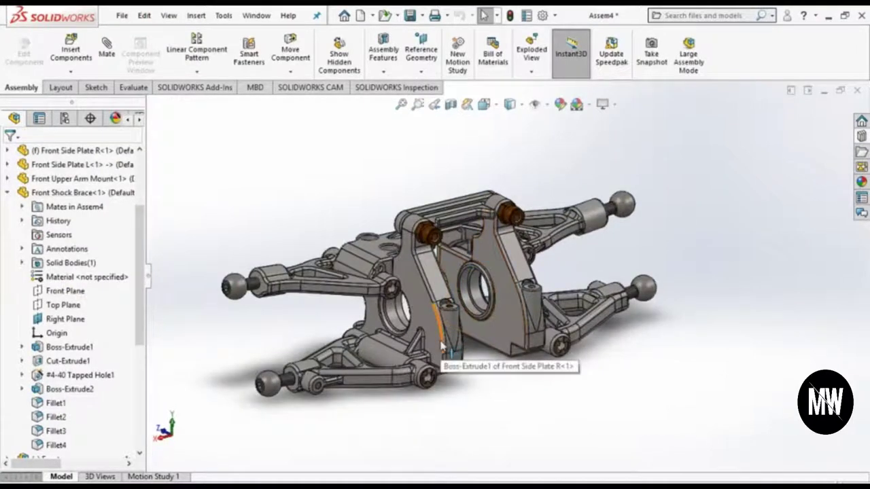
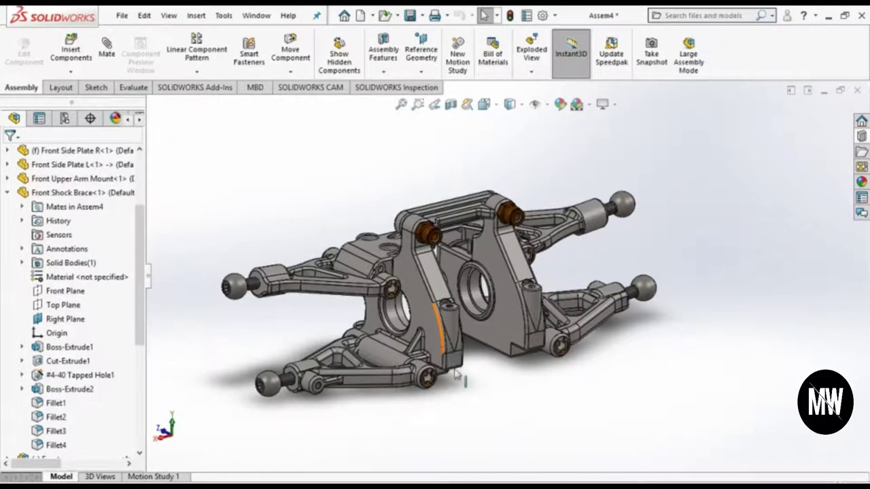
Step: Insert Shock Absorber assem.SLDASM, turn it upright with 90° rotations, and place it beside the brace
mouse_move(457, 418)
middle_mouse_down()
mouse_move(464, 427)
mouse_move(476, 380)
middle_mouse_up()
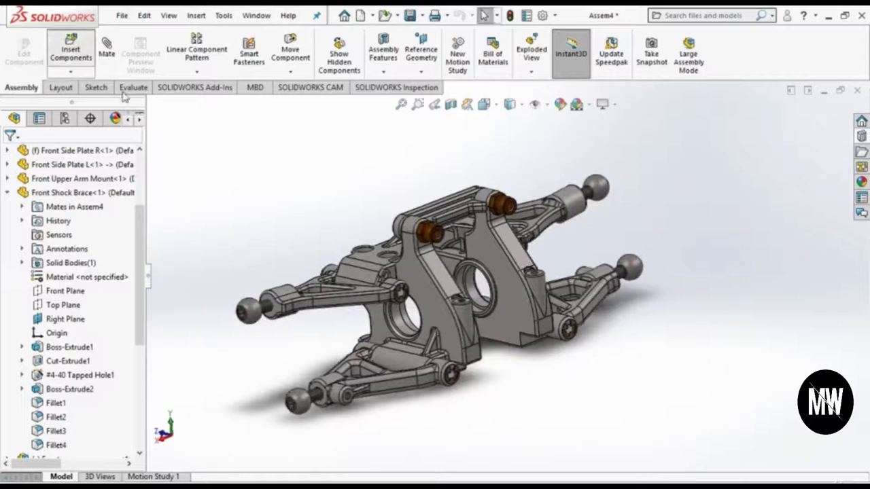
type("sho")
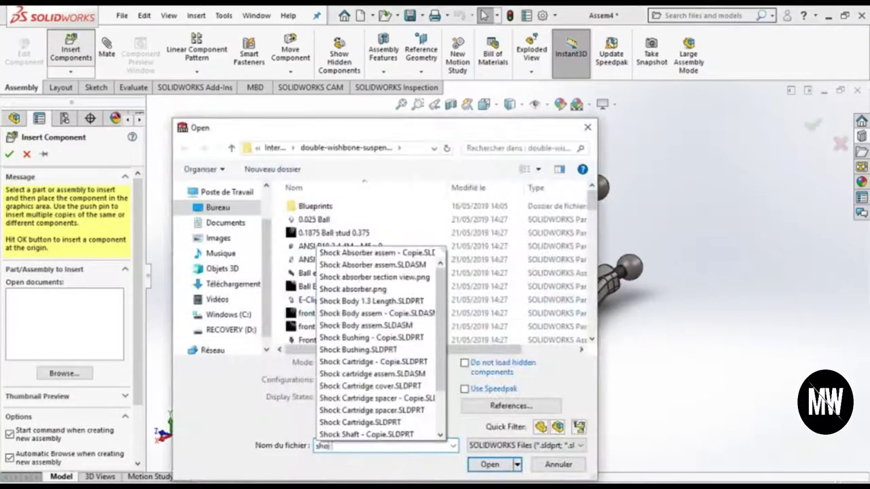
type("ck ab")
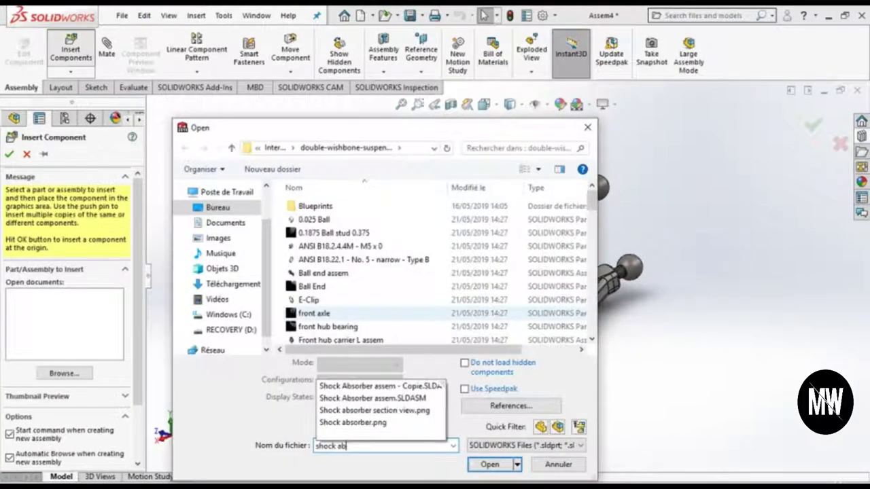
left_click(380, 399)
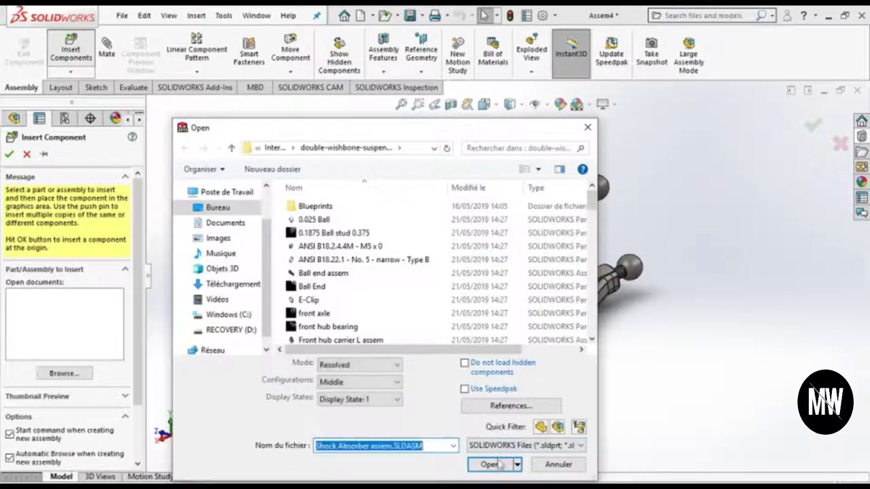
left_click(489, 465)
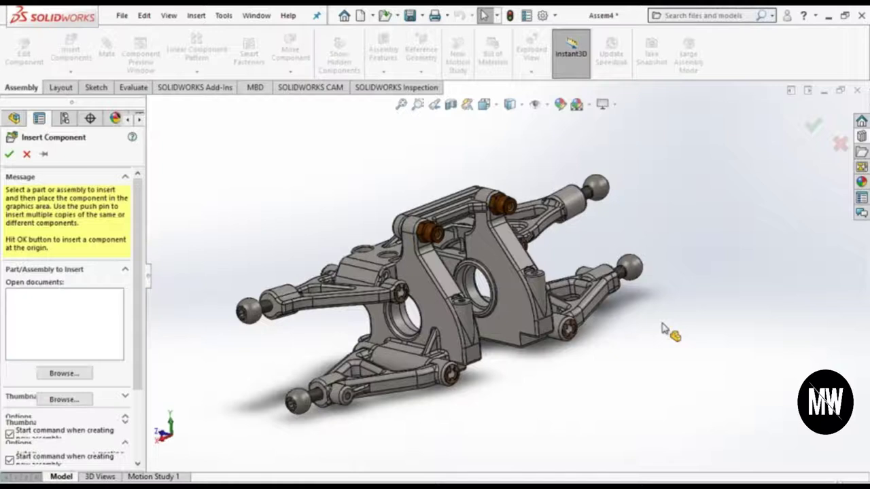
left_click(291, 412)
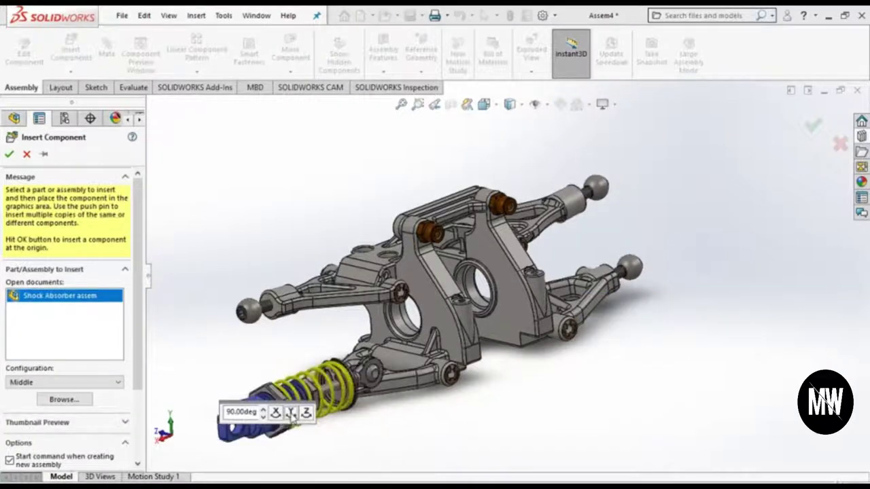
left_click(307, 413)
left_click(306, 413)
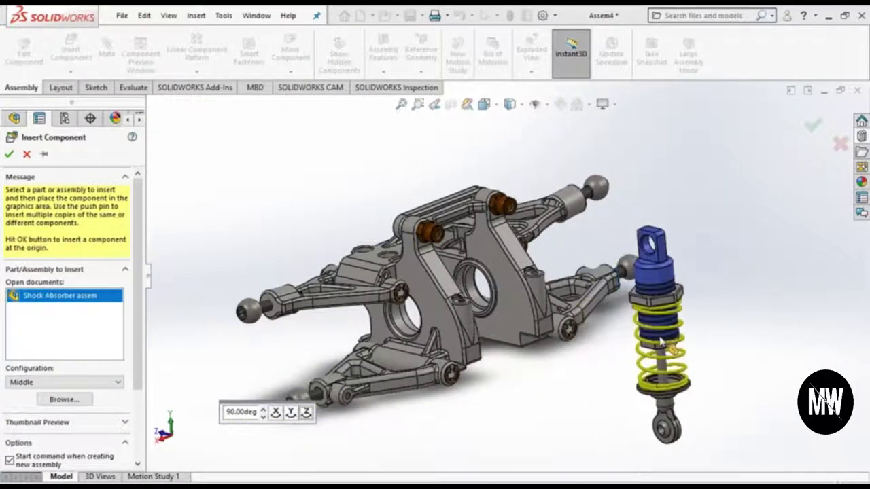
left_click(680, 340)
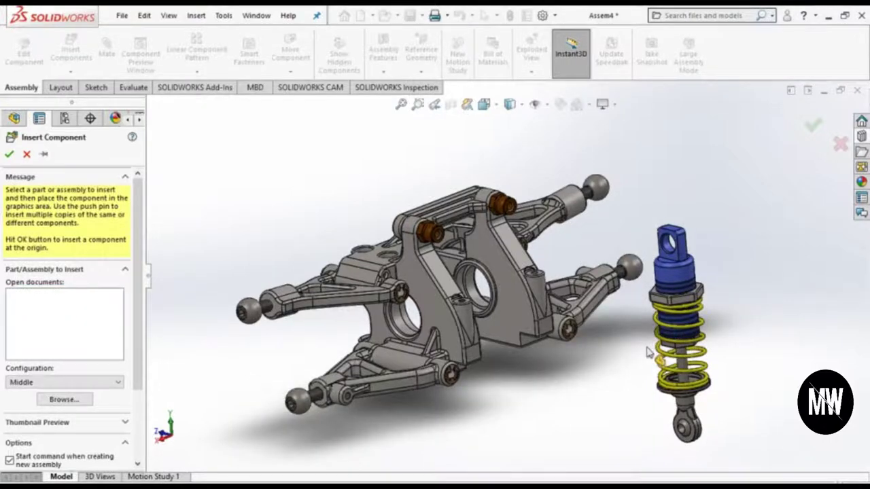
Step: Mate the shock's lower eye concentric with the front lower arm hole
mouse_move(615, 325)
middle_mouse_down()
mouse_move(568, 351)
mouse_move(571, 329)
middle_mouse_up()
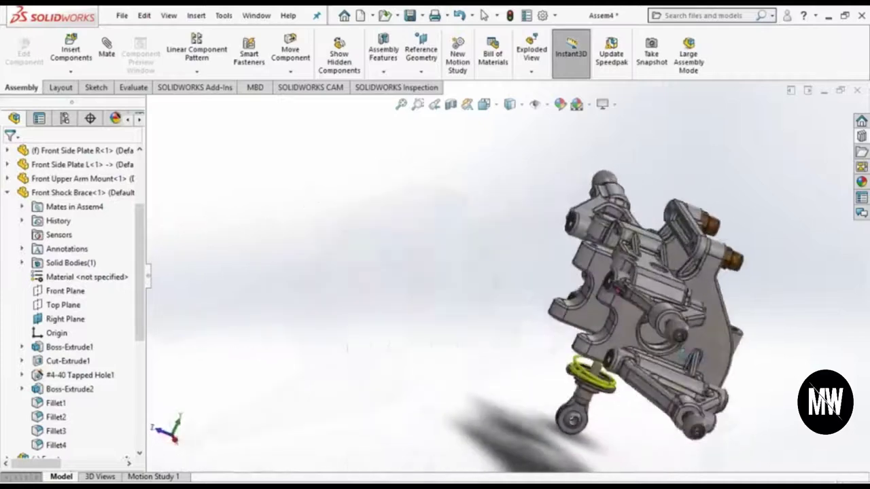
middle_click_drag(571, 330, 484, 15)
left_click(677, 252)
scroll(364, 251, "down", 5)
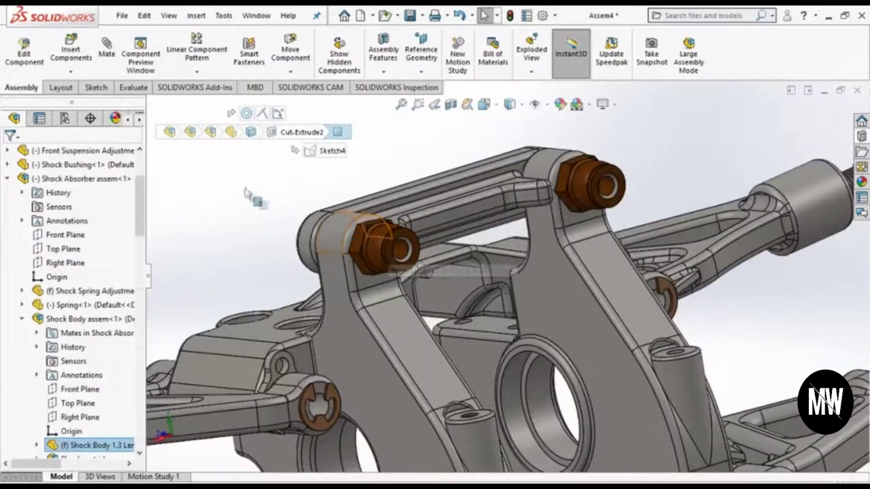
left_click(334, 234)
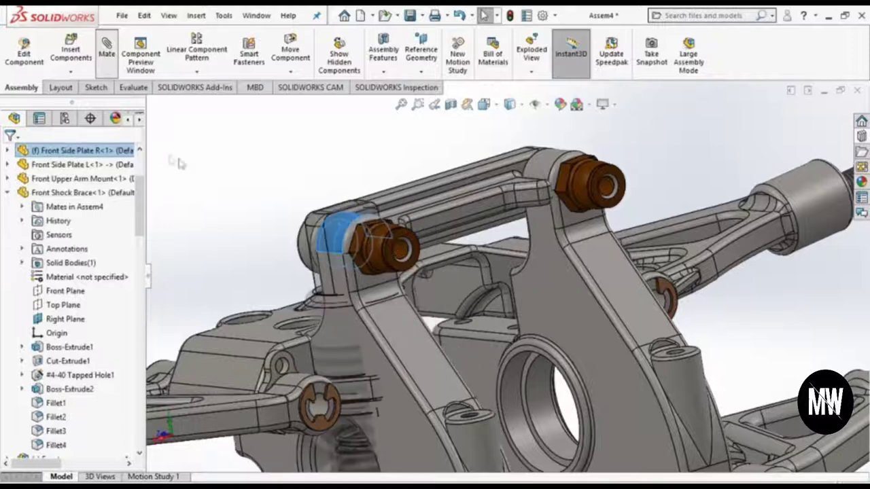
scroll(261, 216, "up", 5)
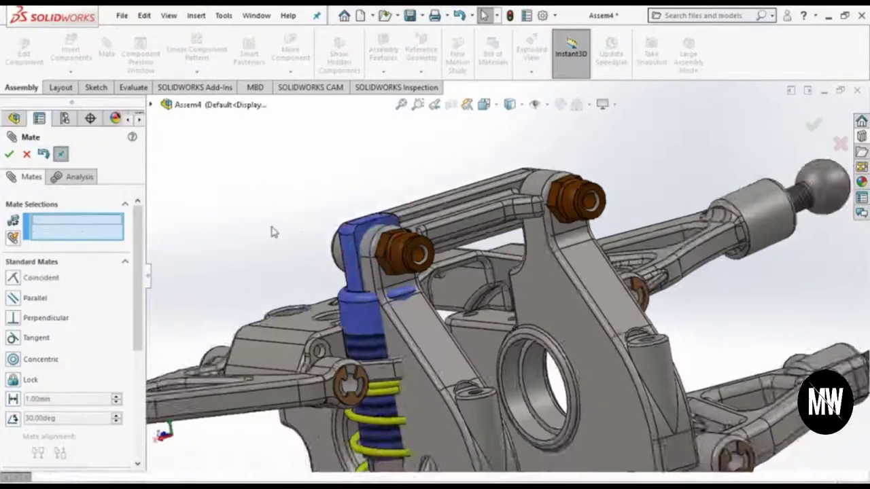
scroll(272, 229, "up", 5)
middle_click_drag(451, 299, 641, 407)
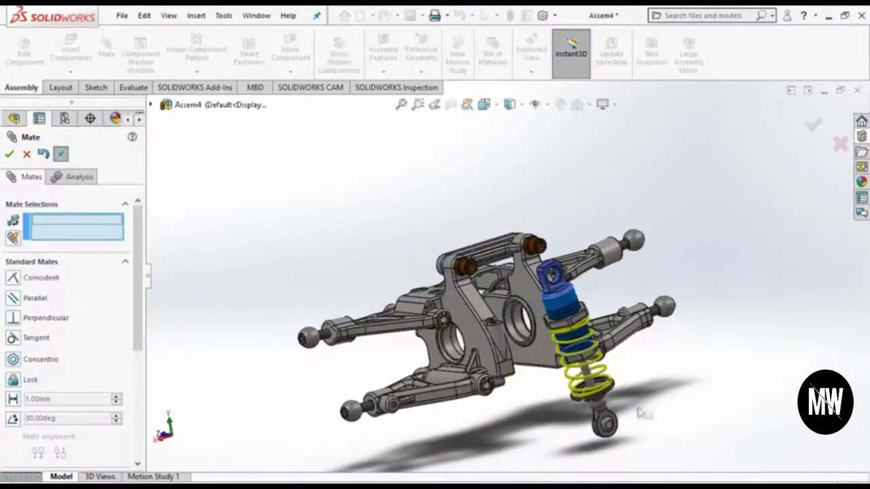
scroll(419, 394, "down", 5)
scroll(419, 395, "down", 3)
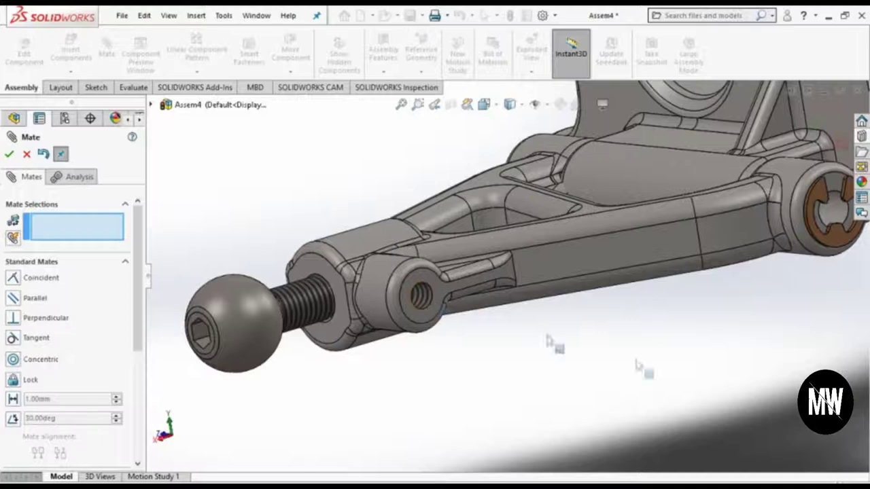
scroll(651, 398, "up", 4)
scroll(740, 382, "down", 3)
scroll(696, 304, "down", 3)
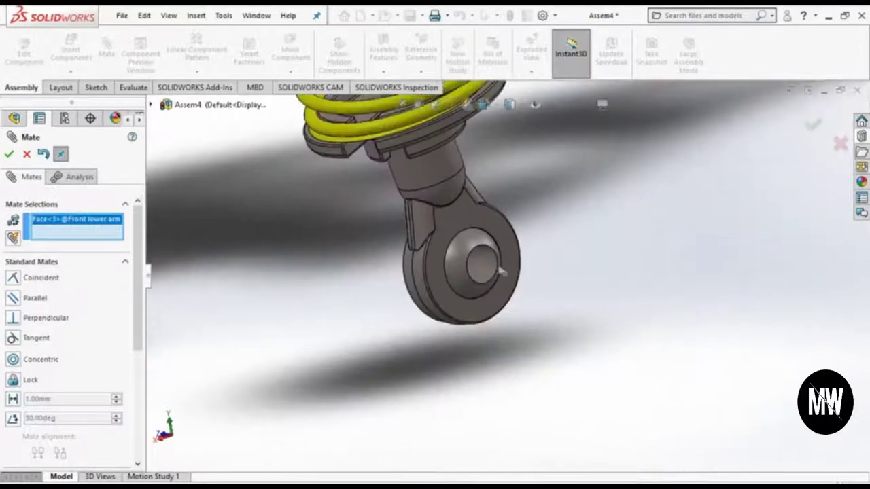
left_click(485, 269)
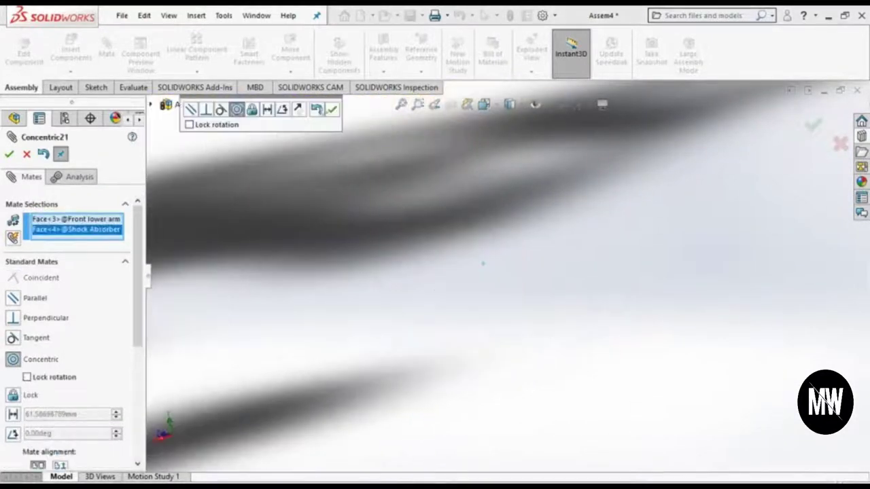
left_click(331, 109)
Step: Mate the shock's upper eye onto the shock bushing face
scroll(330, 127, "up", 5)
scroll(476, 174, "up", 2)
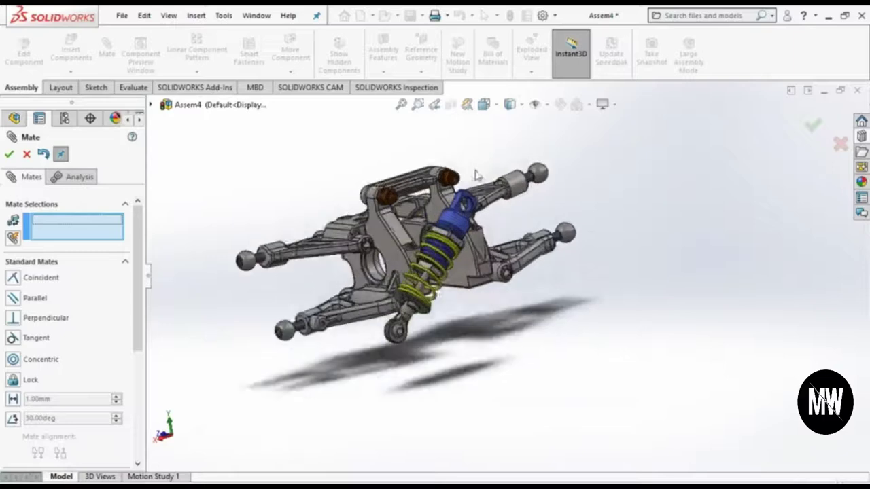
scroll(476, 175, "down", 2)
scroll(450, 231, "down", 2)
scroll(515, 256, "down", 2)
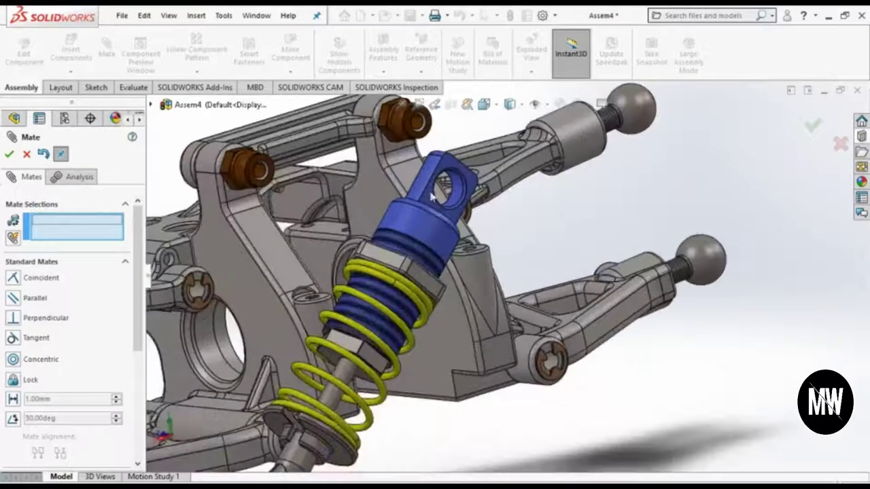
left_click(409, 198)
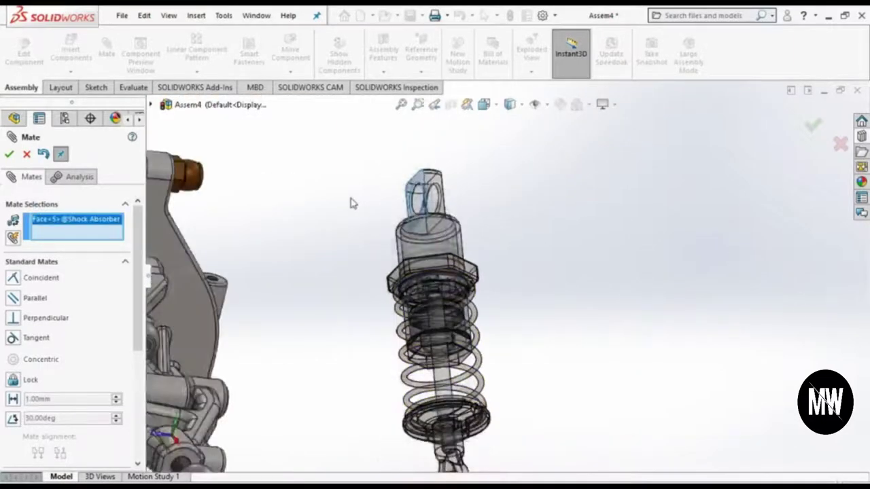
scroll(375, 256, "down", 3)
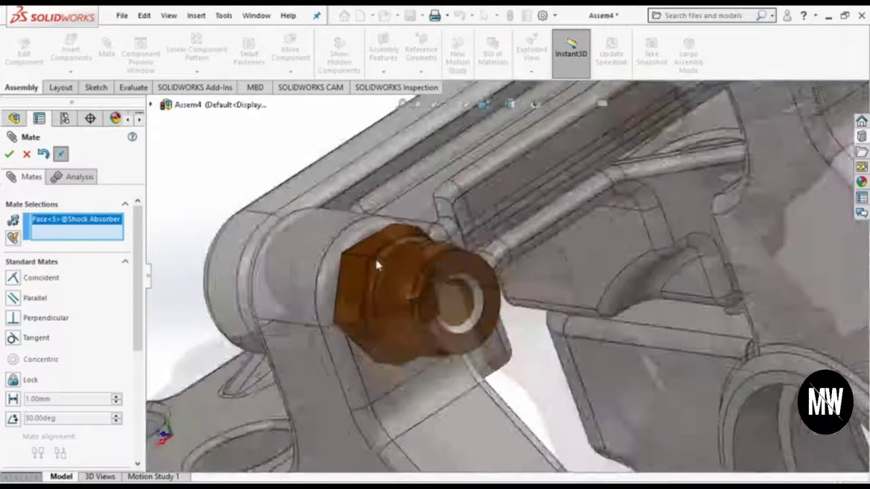
scroll(374, 256, "down", 2)
left_click(403, 259)
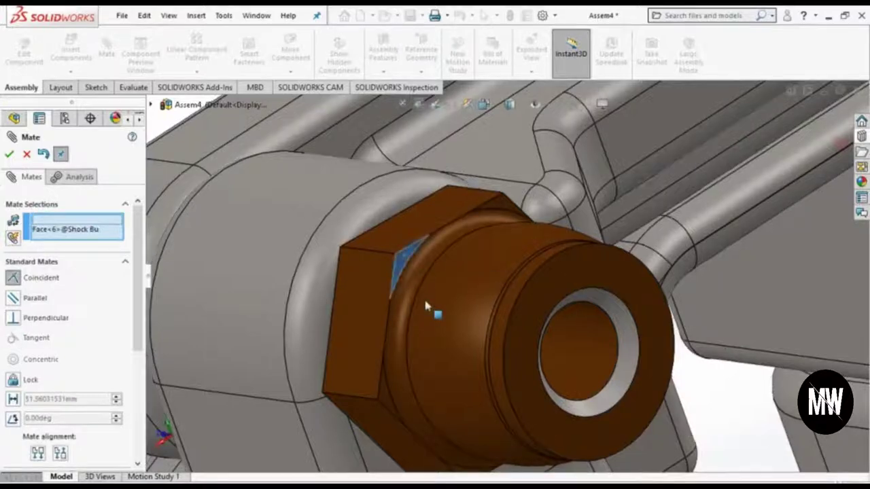
key("Return")
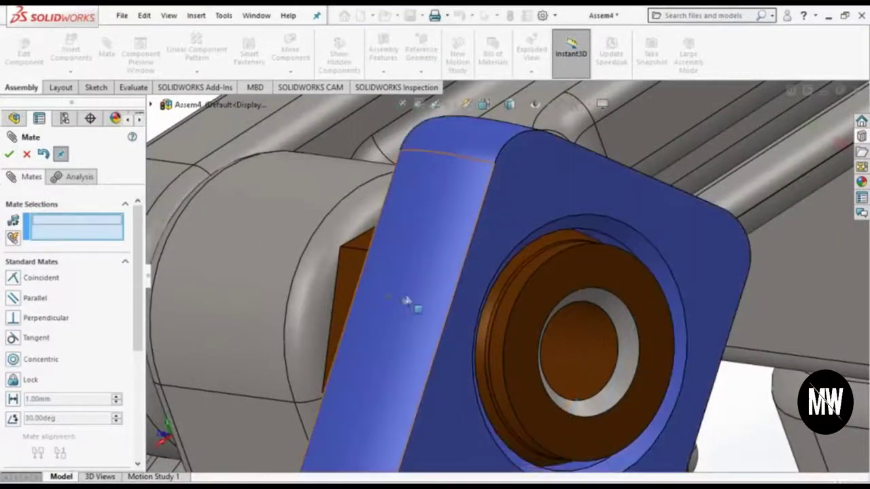
scroll(447, 292, "up", 3)
scroll(451, 302, "up", 5)
scroll(489, 366, "up", 3)
mouse_move(514, 408)
middle_mouse_down()
mouse_move(521, 398)
mouse_move(481, 388)
middle_mouse_up()
scroll(477, 358, "down", 5)
scroll(479, 358, "up", 5)
mouse_move(478, 358)
middle_mouse_down()
mouse_move(468, 234)
mouse_move(468, 260)
middle_mouse_up()
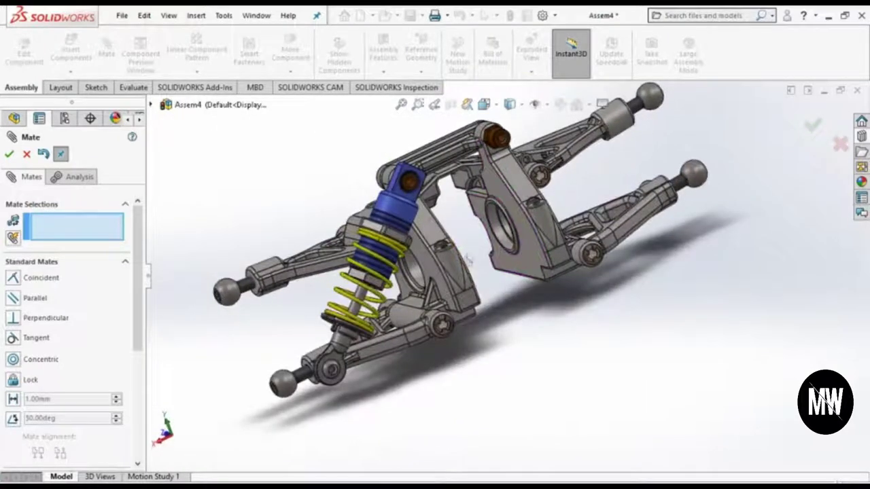
key("Escape")
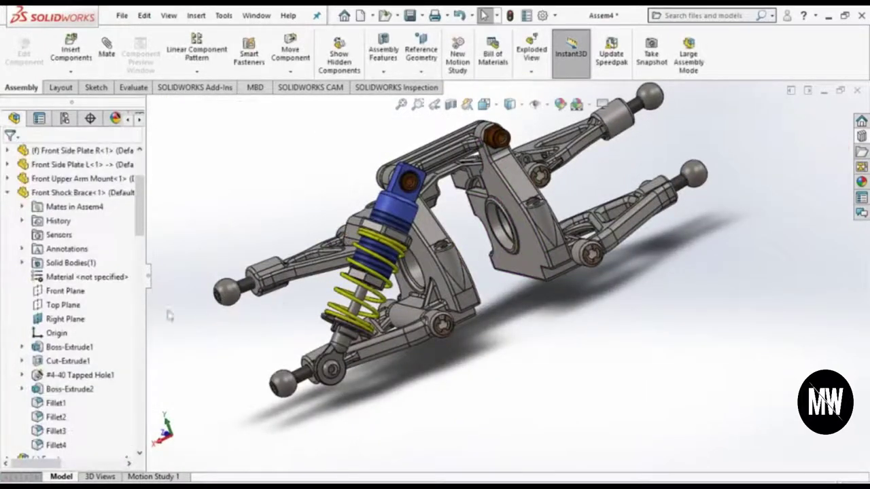
left_click(196, 71)
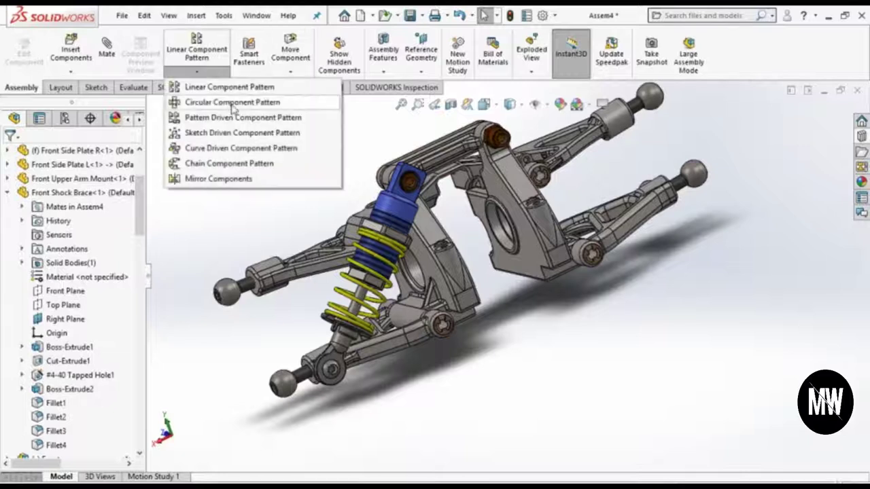
left_click(225, 179)
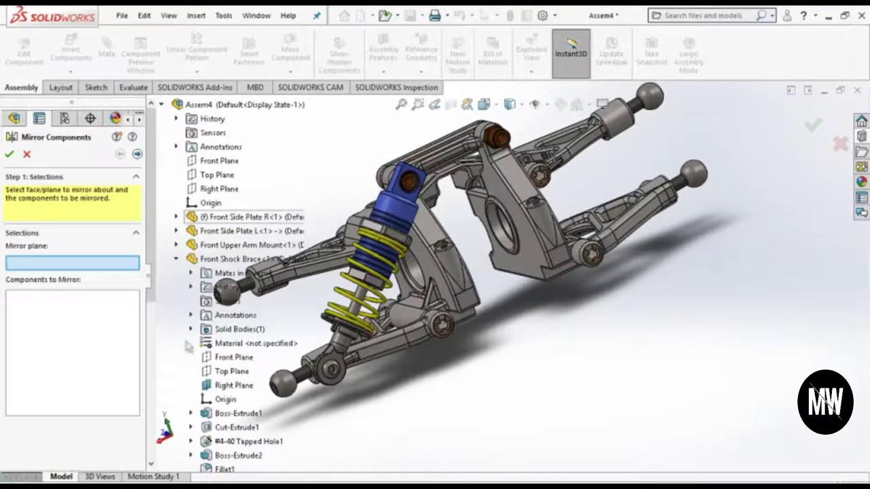
left_click(204, 386)
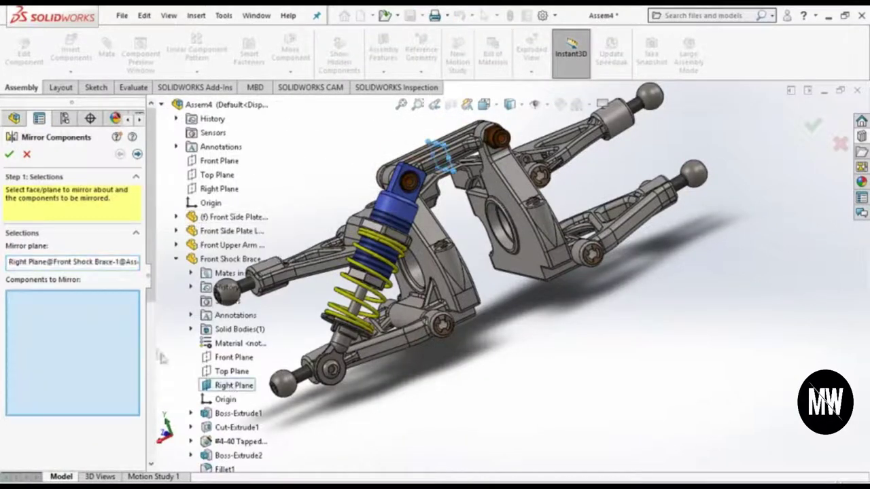
left_click(393, 216)
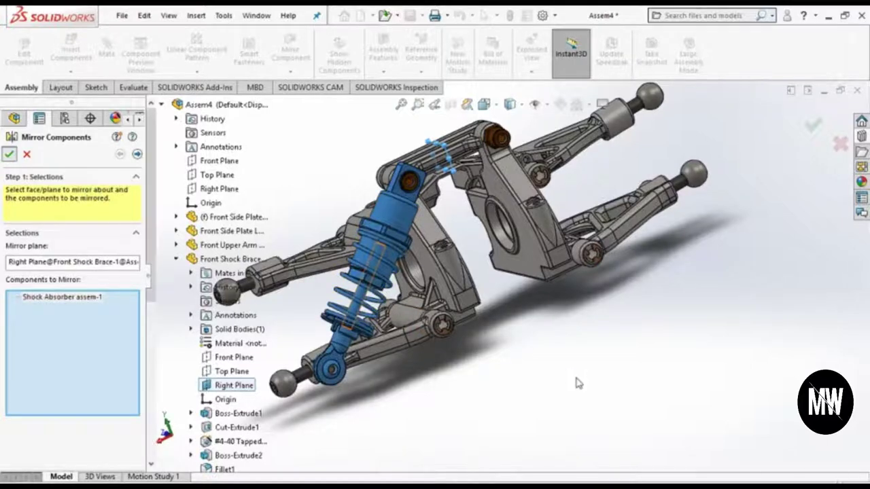
key("Return")
mouse_move(578, 383)
middle_mouse_down()
mouse_move(618, 297)
mouse_move(519, 305)
mouse_move(518, 333)
mouse_move(506, 343)
middle_mouse_up()
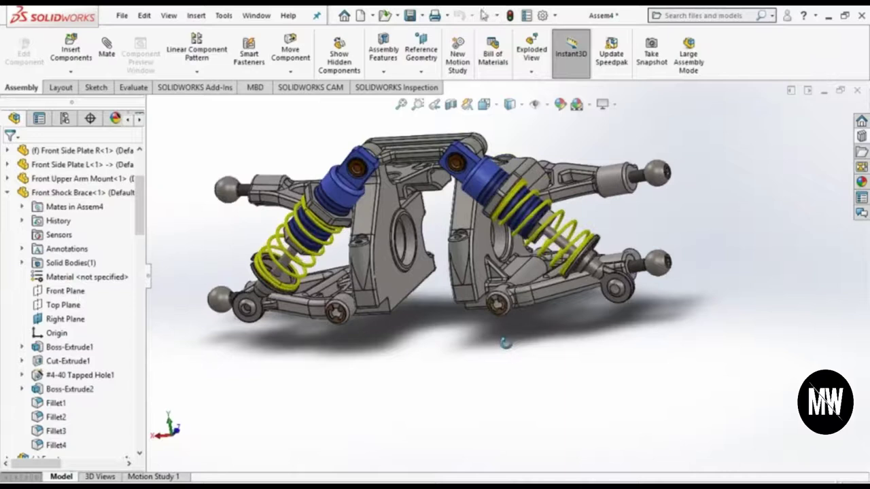
left_click_drag(134, 236, 153, 453)
left_click(26, 444)
key("Delete")
key("Return")
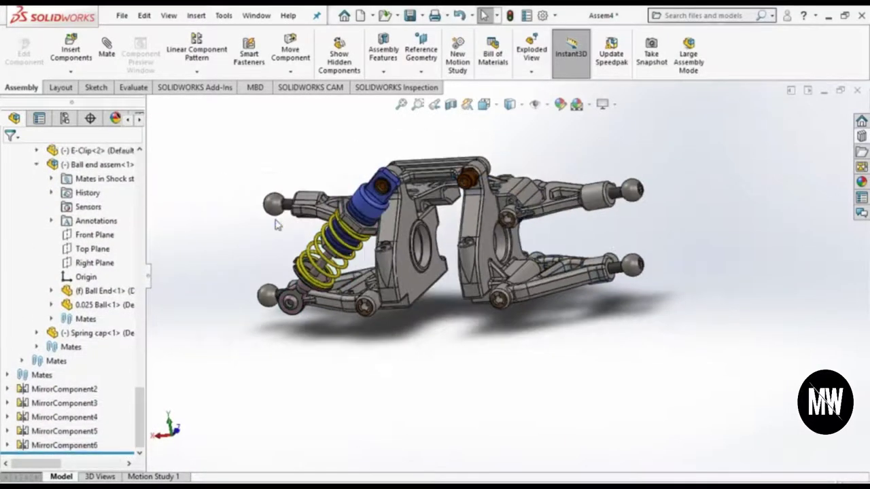
Step: Insert a second Shock Absorber assem.SLDASM and drop it loose below the suspension
left_click(70, 49)
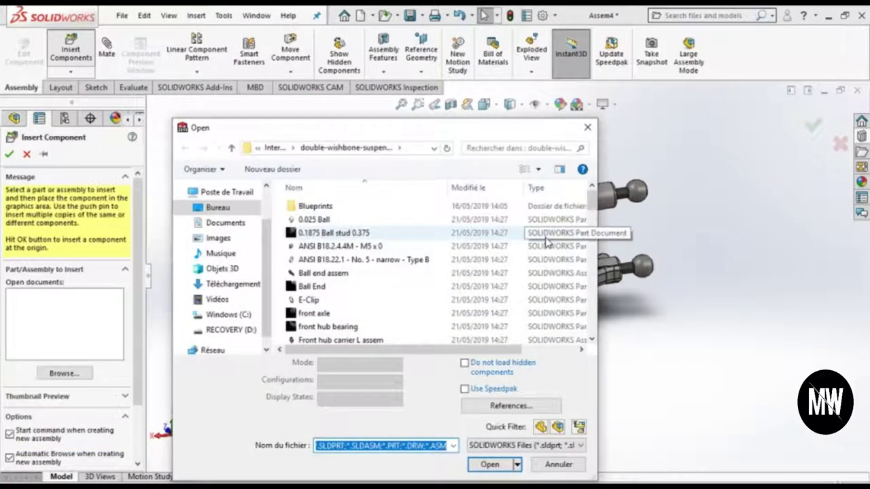
type("shock")
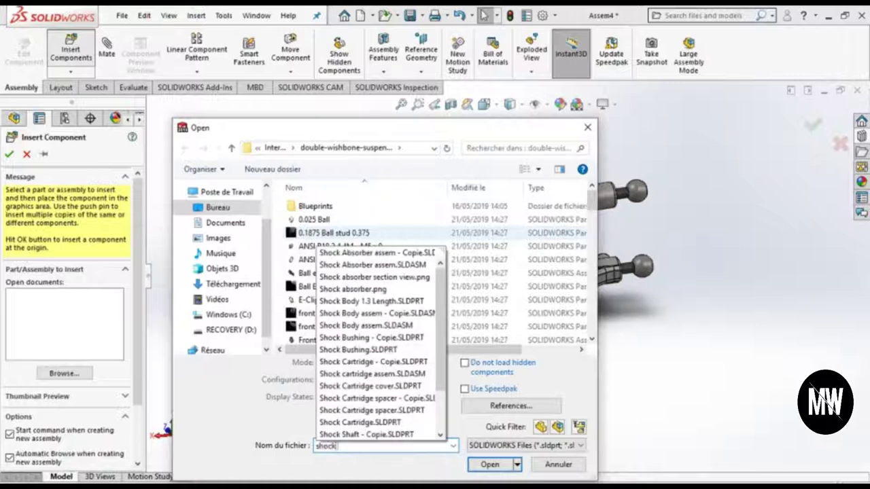
type(" ab")
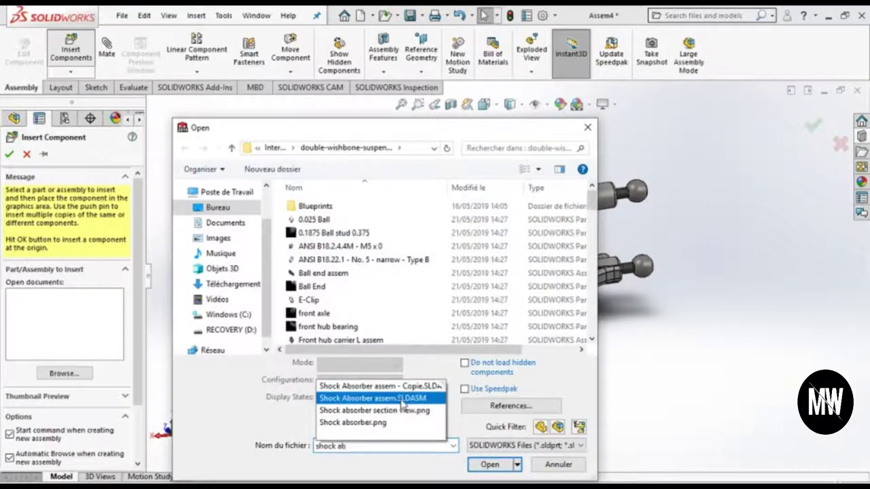
left_click(403, 400)
left_click(490, 465)
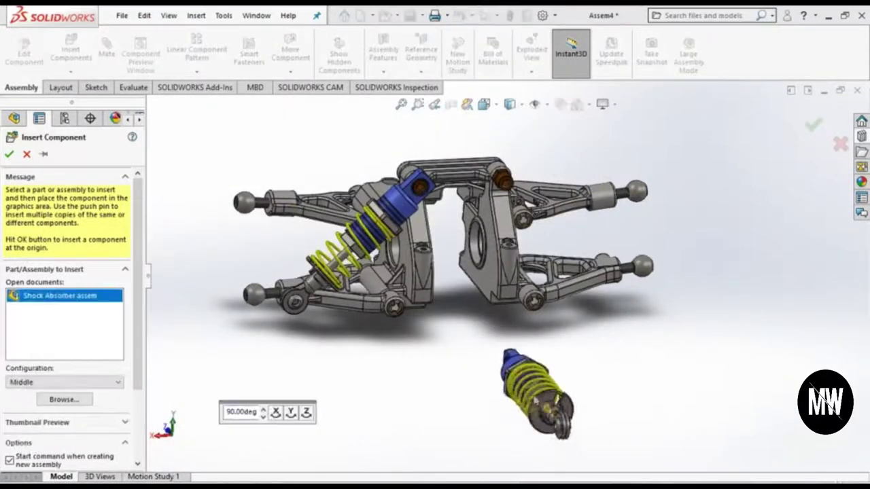
left_click(421, 401)
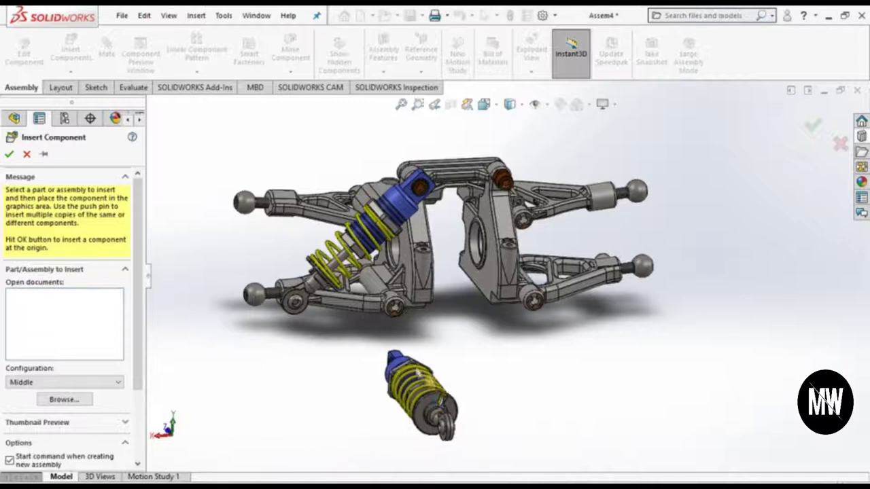
middle_click_drag(406, 384, 368, 368)
Step: Mate the new shock's upper eye concentric with the free shock mounting boss
scroll(333, 348, "up", 3)
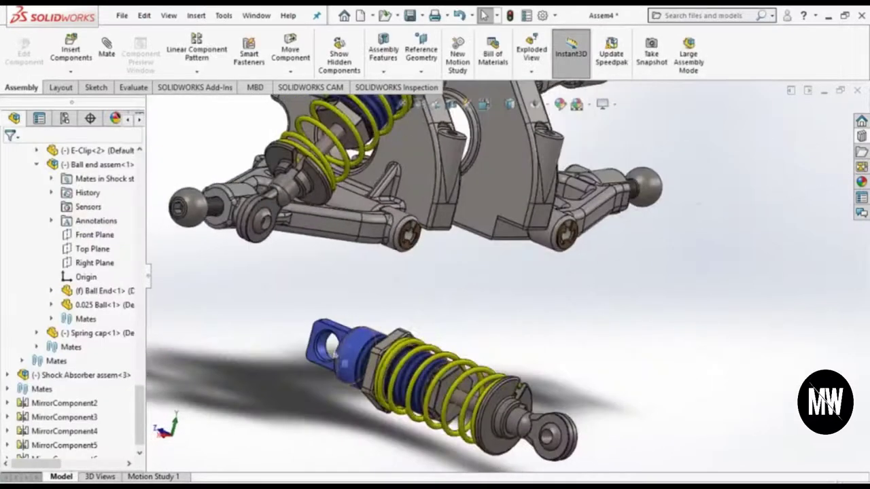
left_click(331, 345)
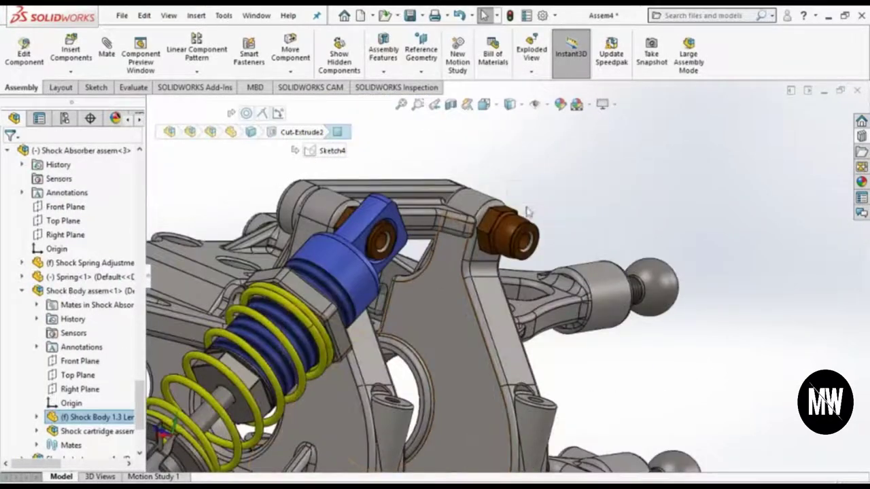
left_click(478, 202)
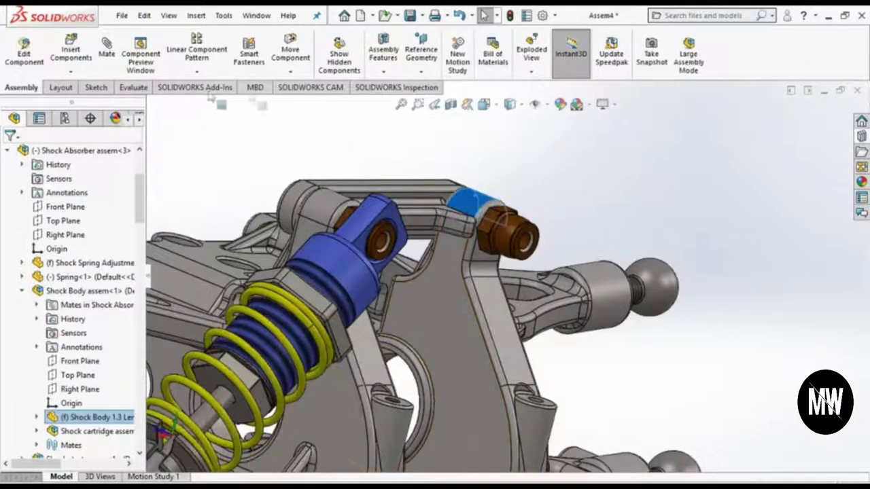
left_click(419, 307)
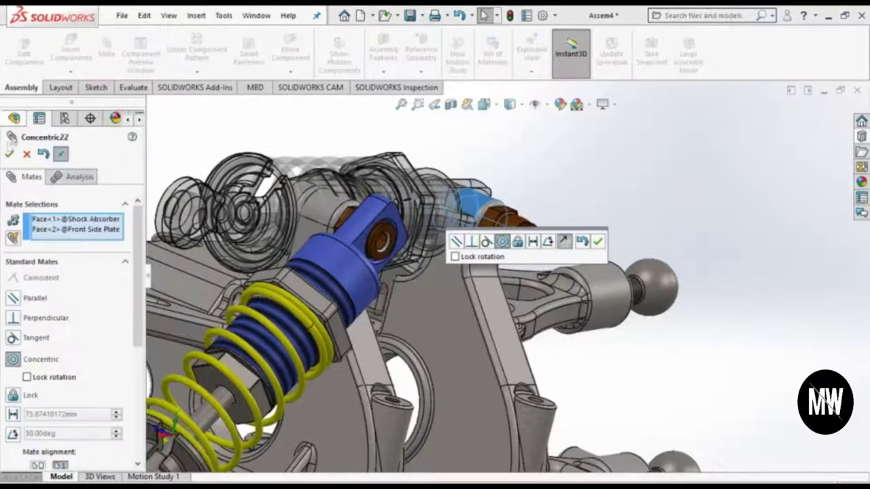
key("Return")
key("Escape")
Step: Swing the newly mounted shock about its pivot and inspect it from several angles
left_click_drag(245, 225, 697, 267)
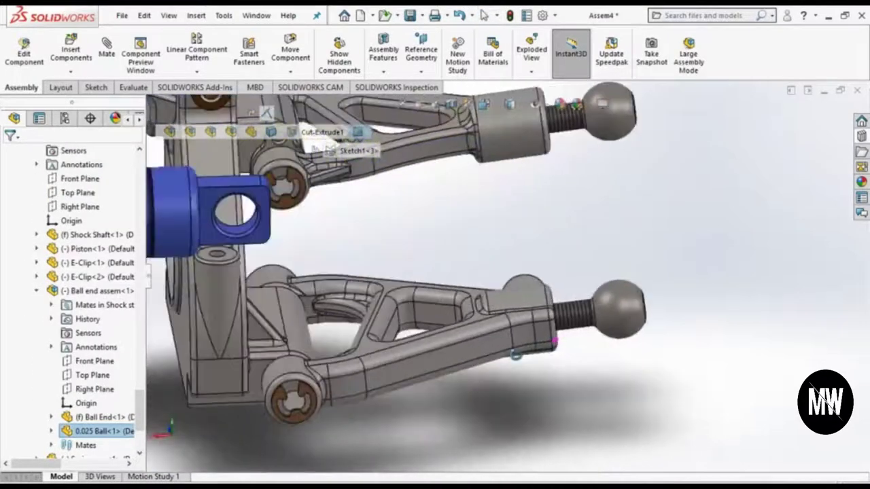
mouse_move(516, 354)
middle_mouse_down()
mouse_move(547, 391)
mouse_move(622, 329)
middle_mouse_up()
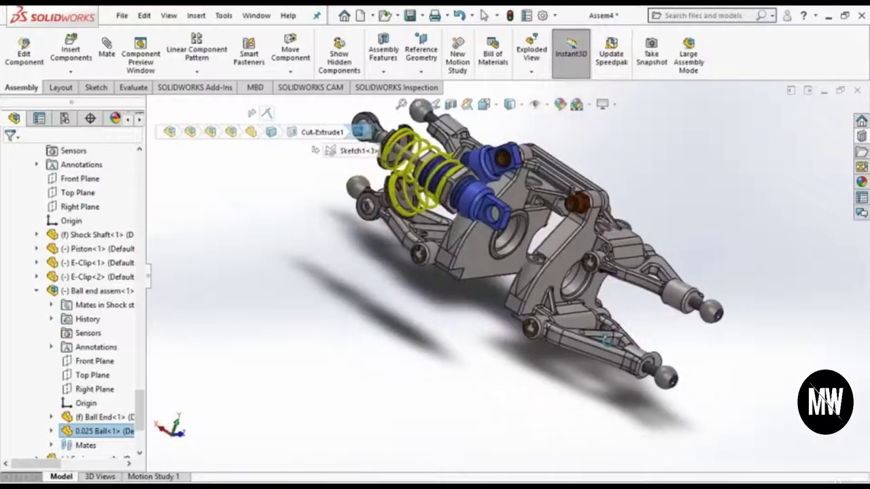
scroll(577, 334, "down", 3)
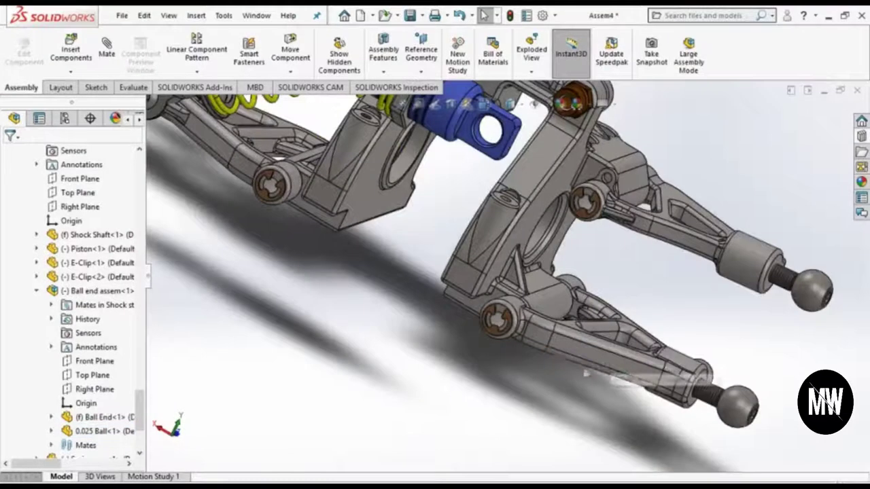
scroll(635, 313, "up", 4)
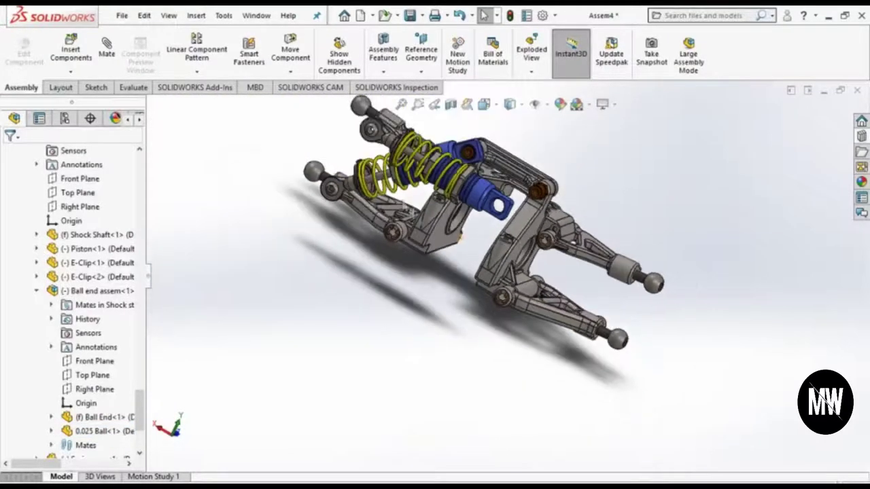
scroll(678, 371, "down", 3)
middle_click_drag(677, 372, 636, 364)
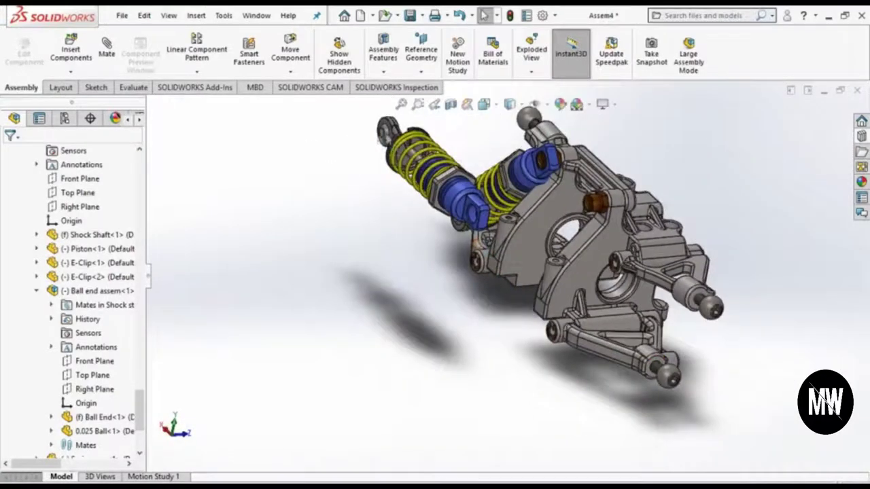
scroll(387, 139, "down", 2)
scroll(415, 170, "down", 2)
middle_click_drag(466, 223, 646, 343)
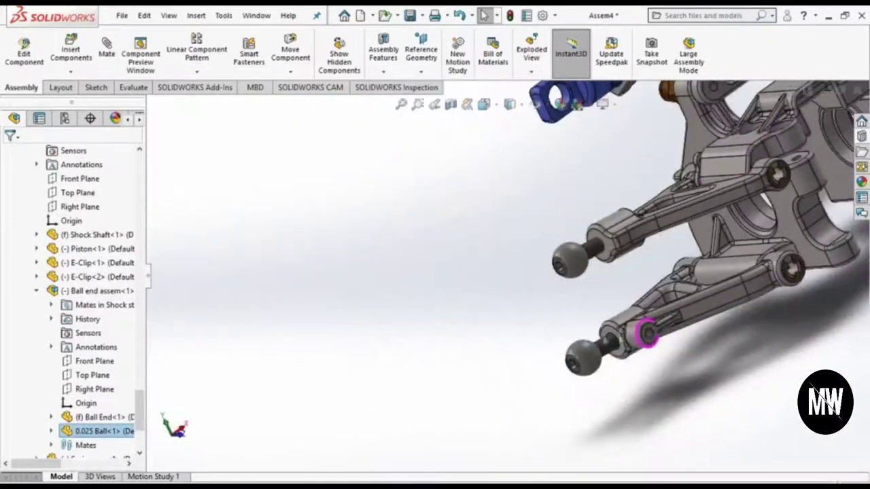
scroll(647, 344, "down", 3)
Step: Try a concentric mate between the shock and the lower arm pivot hole, then cancel it
left_click(620, 328)
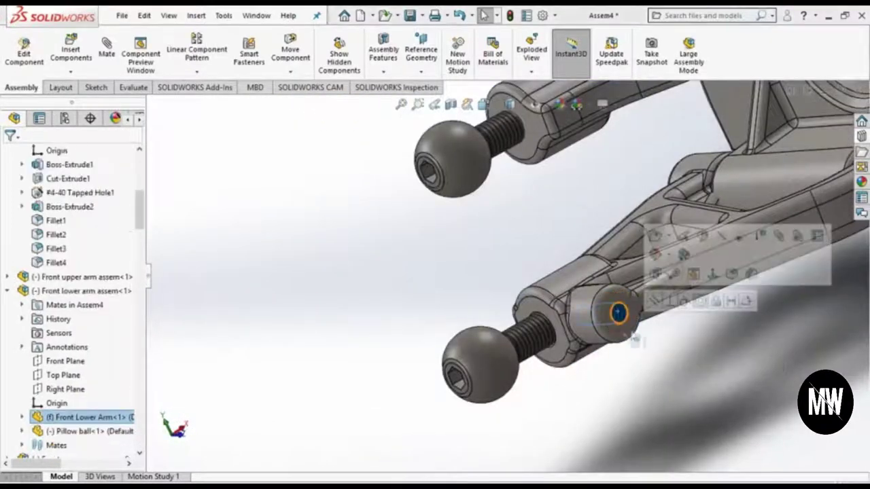
scroll(408, 276, "up", 4)
scroll(408, 275, "up", 3)
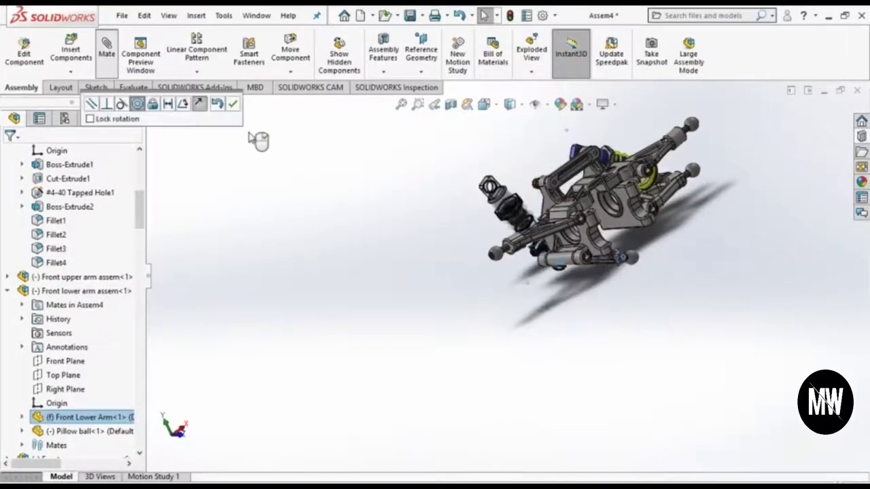
scroll(576, 307, "down", 3)
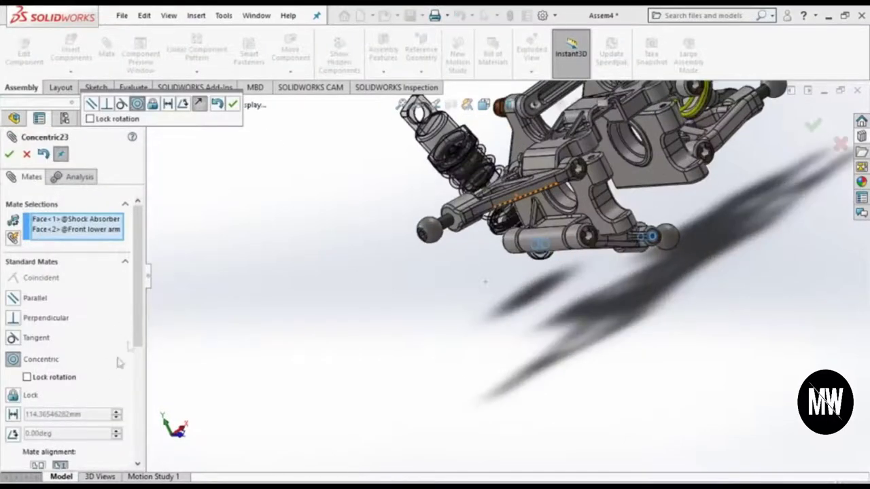
scroll(130, 353, "down", 3)
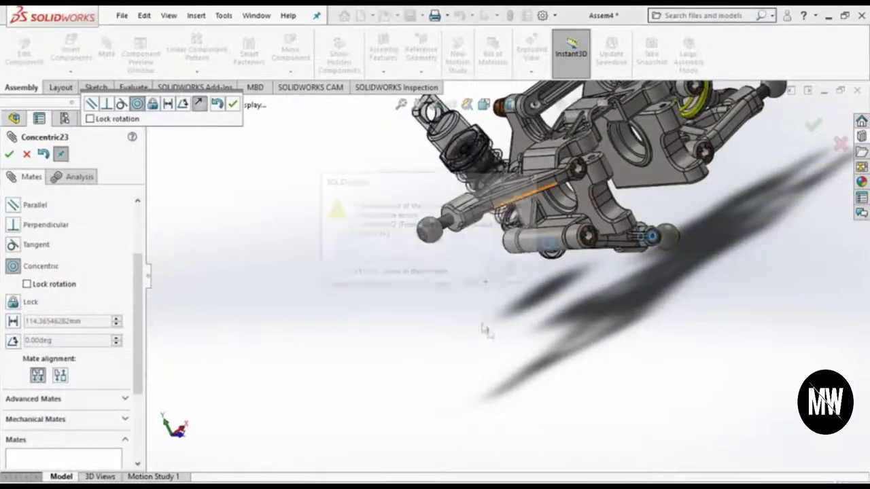
left_click(507, 271)
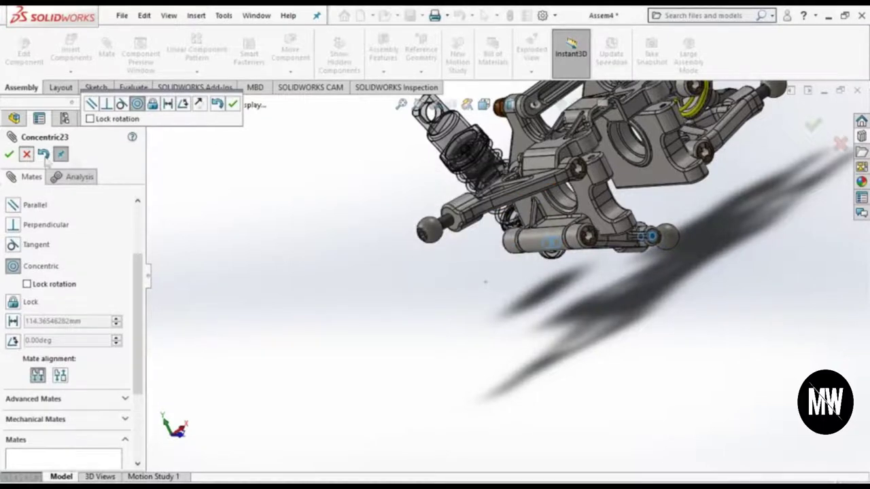
scroll(369, 181, "up", 3)
key("Return")
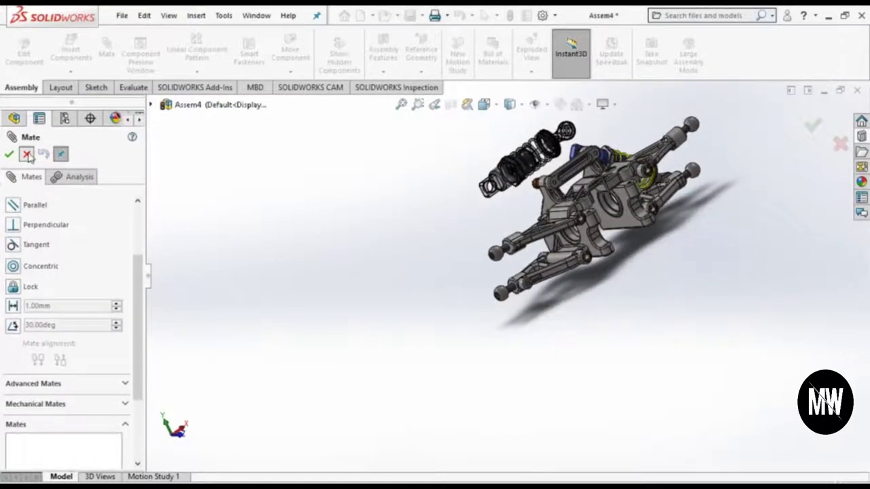
left_click(26, 155)
Step: Swing the new shock toward an upright pose, moving its lower end downward
scroll(502, 249, "down", 3)
scroll(501, 249, "down", 2)
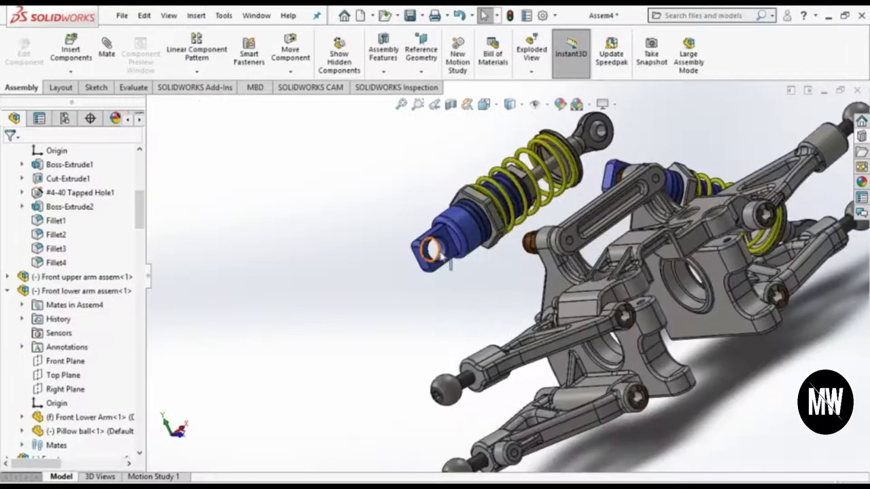
left_click_drag(576, 146, 315, 338)
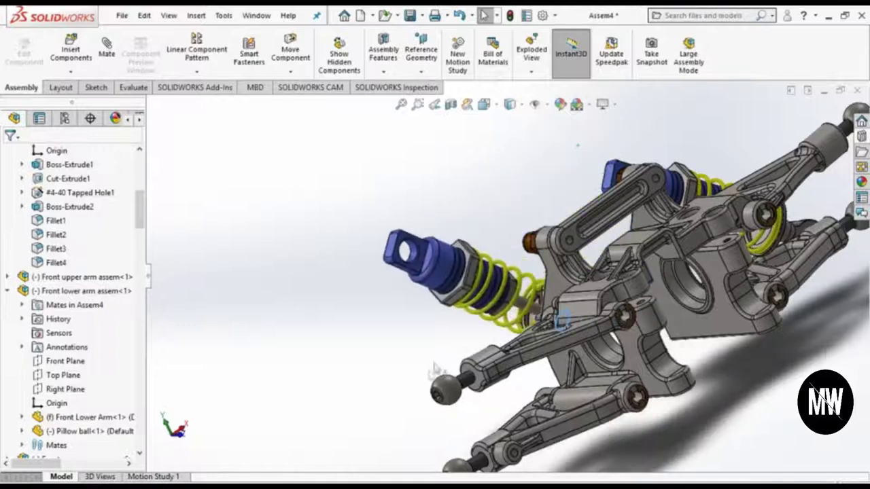
mouse_move(290, 284)
left_mouse_down()
mouse_move(354, 244)
mouse_move(505, 289)
left_mouse_up()
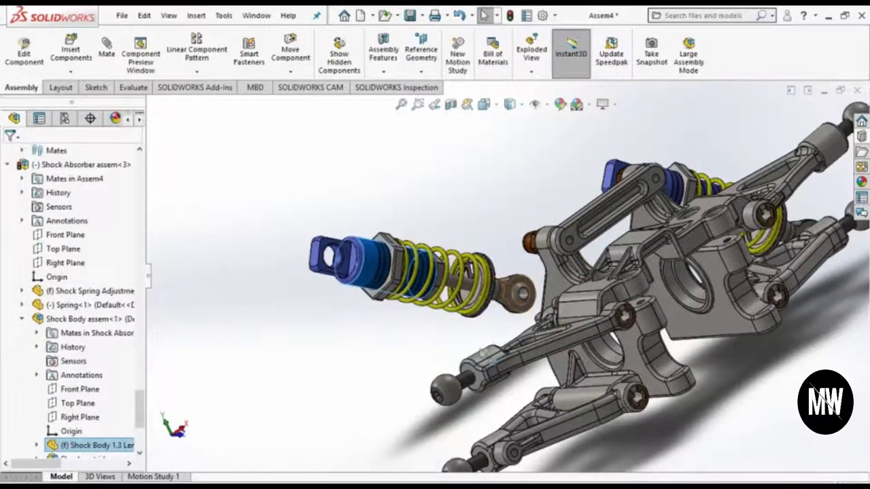
right_click_drag(487, 355, 437, 314)
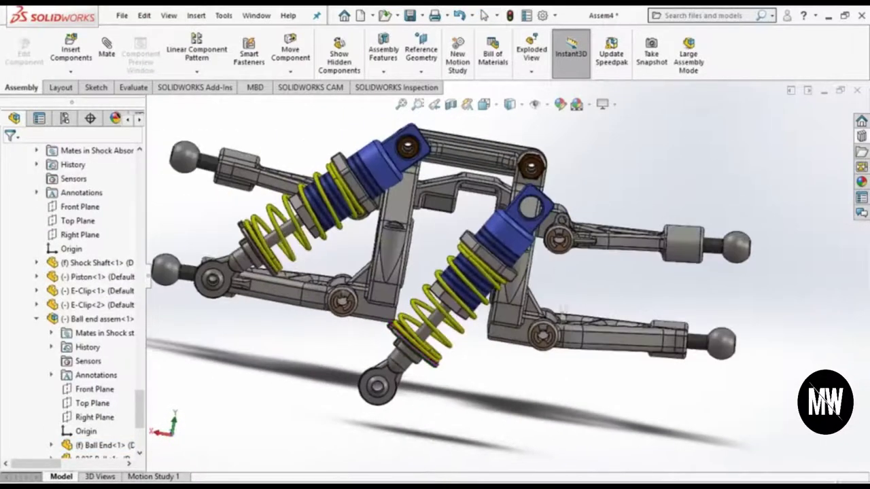
left_click(291, 49)
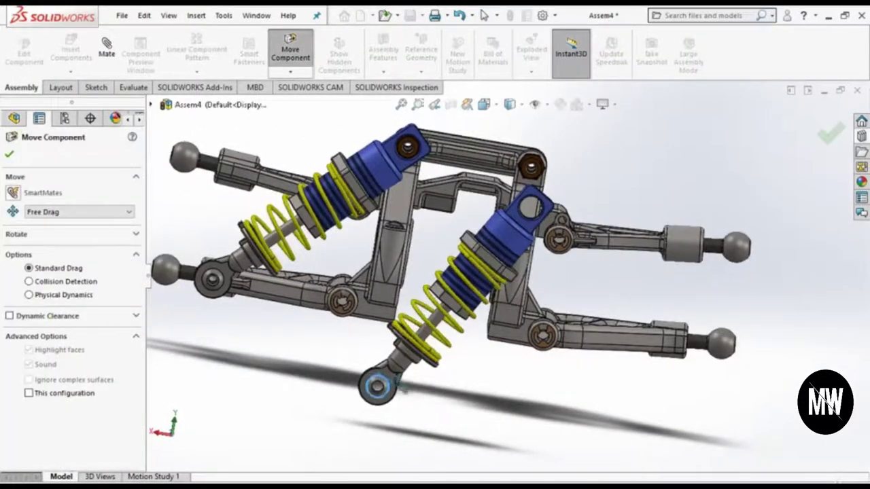
left_click_drag(374, 387, 539, 430)
scroll(509, 447, "down", 2)
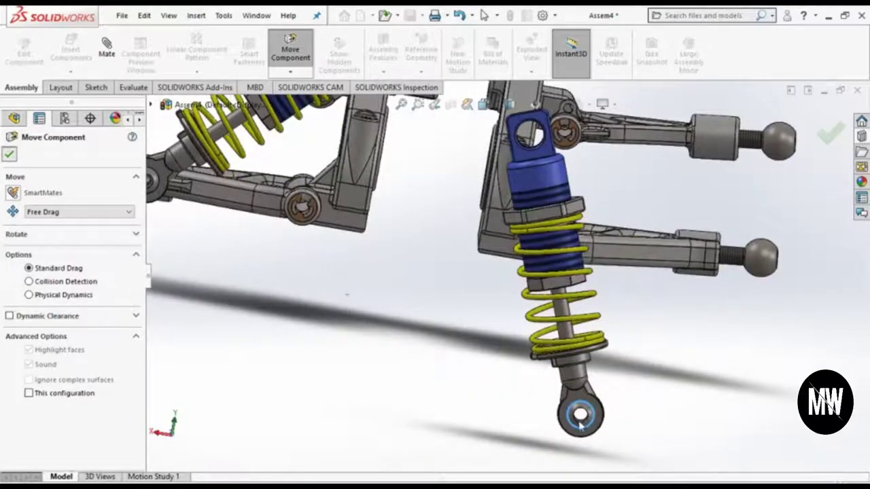
left_click(9, 155)
Step: Make the shock's lower ball end concentric with the pin hole on the lower arm
scroll(586, 457, "down", 3)
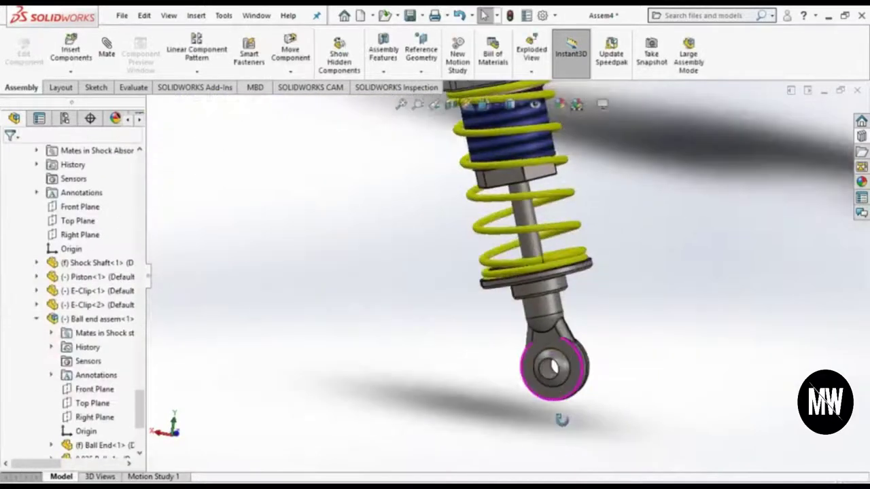
left_click(552, 369)
scroll(552, 369, "up", 5)
scroll(578, 272, "down", 5)
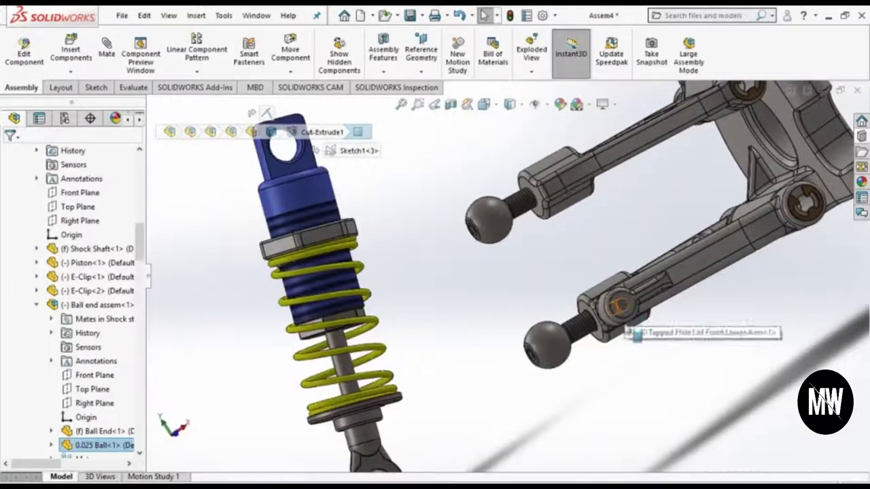
left_click(617, 308)
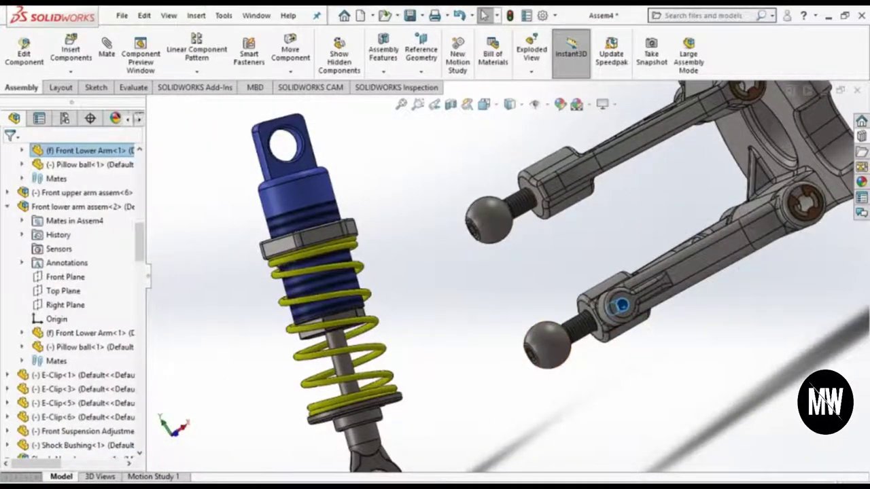
left_click(282, 144, "ctrl")
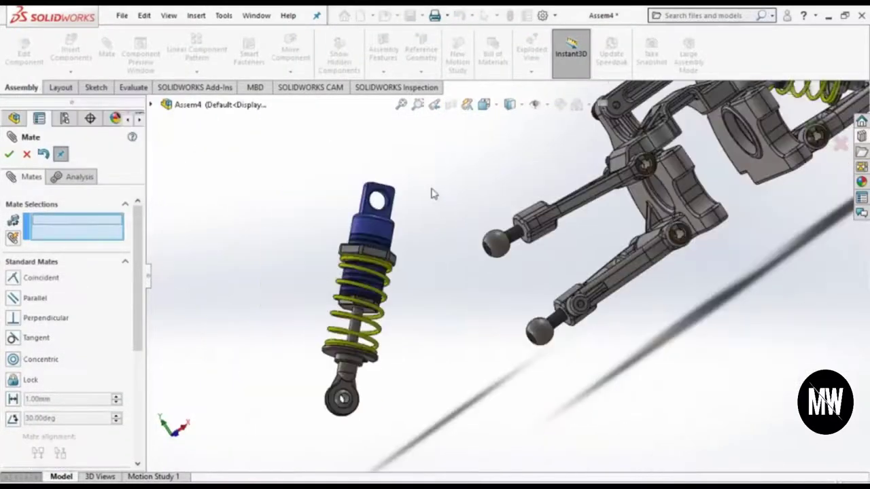
Step: Seat the second shock's top eye face coincident with the orange bushing face
middle_click_drag(600, 171, 758, 200)
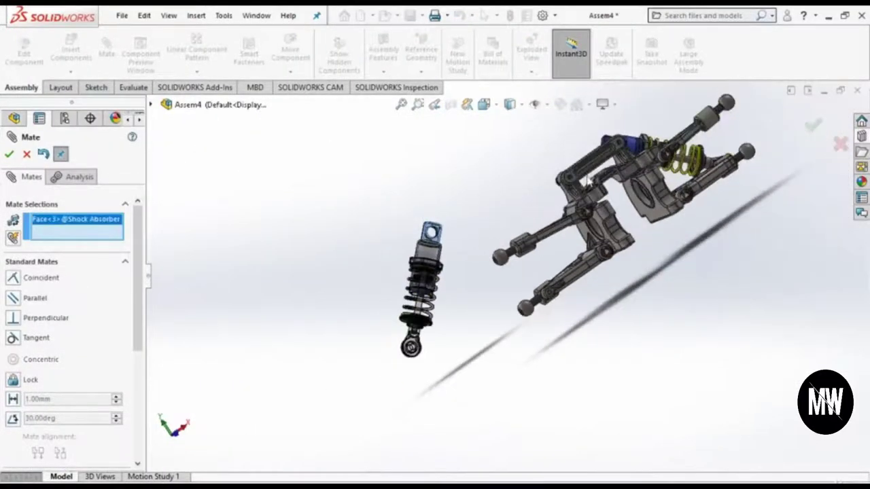
scroll(678, 189, "down", 5)
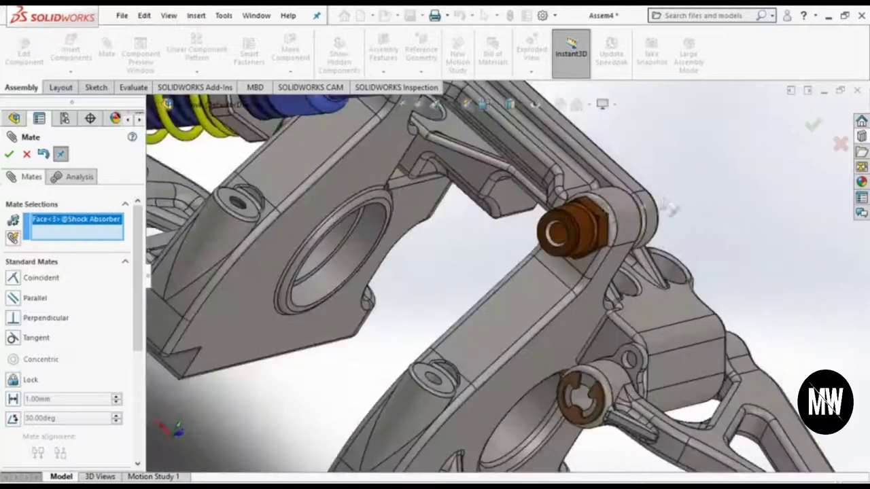
scroll(678, 189, "down", 4)
left_click(233, 152)
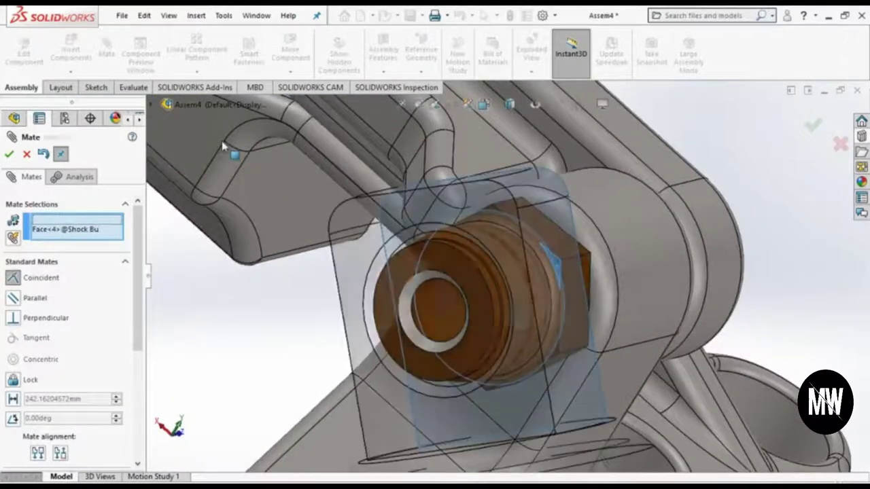
left_click(9, 154)
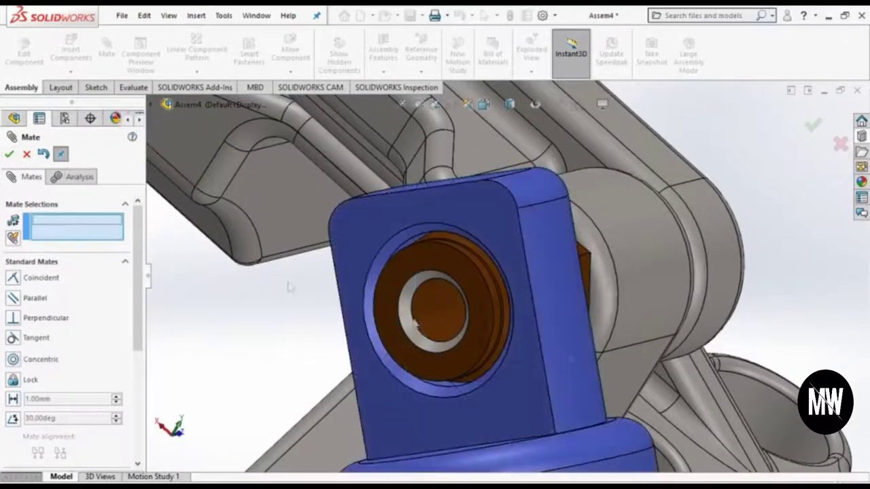
scroll(651, 413, "up", 8)
mouse_move(650, 413)
middle_mouse_down()
mouse_move(596, 404)
mouse_move(472, 321)
middle_mouse_up()
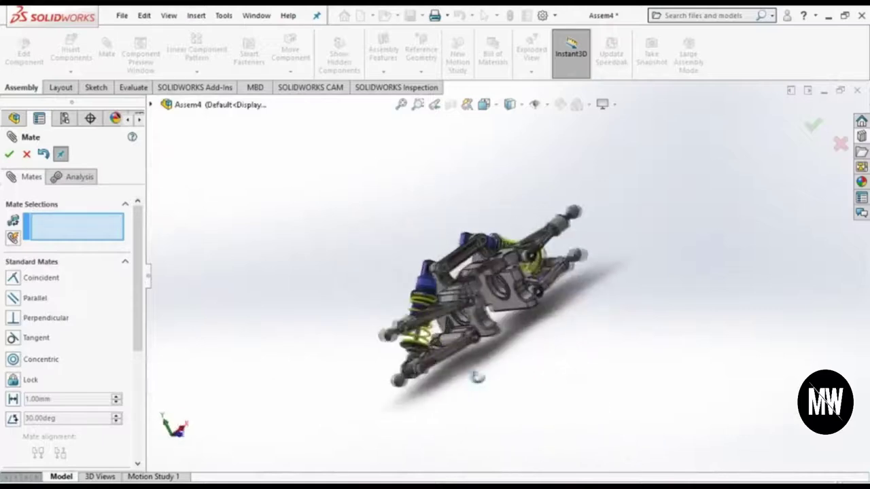
scroll(472, 321, "down", 3)
scroll(430, 367, "down", 4)
scroll(429, 367, "up", 3)
mouse_move(529, 345)
middle_mouse_down()
mouse_move(646, 281)
mouse_move(707, 204)
middle_mouse_up()
scroll(724, 193, "up", 2)
scroll(722, 194, "down", 3)
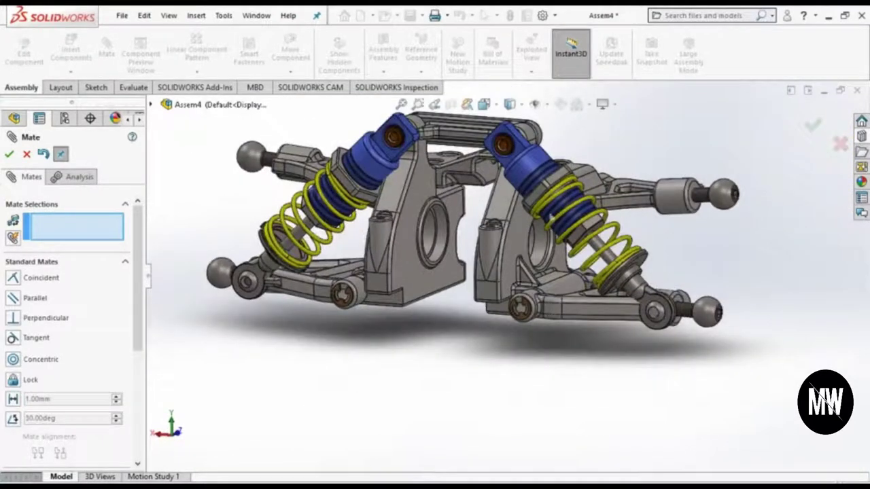
Step: Close the mate tool and view both fitted shocks from a higher angle
key("Escape")
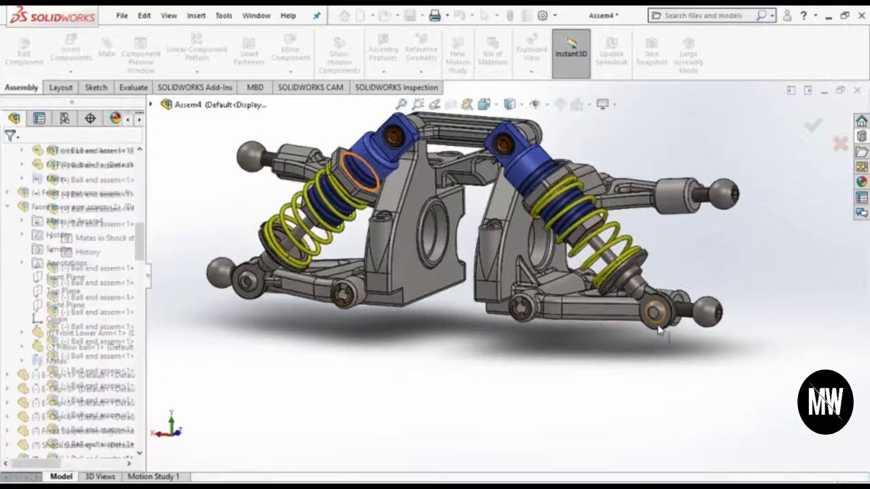
scroll(678, 350, "down", 2)
scroll(681, 304, "up", 3)
mouse_move(682, 304)
middle_mouse_down()
mouse_move(591, 313)
mouse_move(550, 348)
mouse_move(627, 334)
mouse_move(333, 317)
mouse_move(444, 223)
middle_mouse_up()
scroll(444, 223, "down", 2)
mouse_move(500, 379)
middle_mouse_down()
mouse_move(553, 413)
mouse_move(562, 440)
middle_mouse_up()
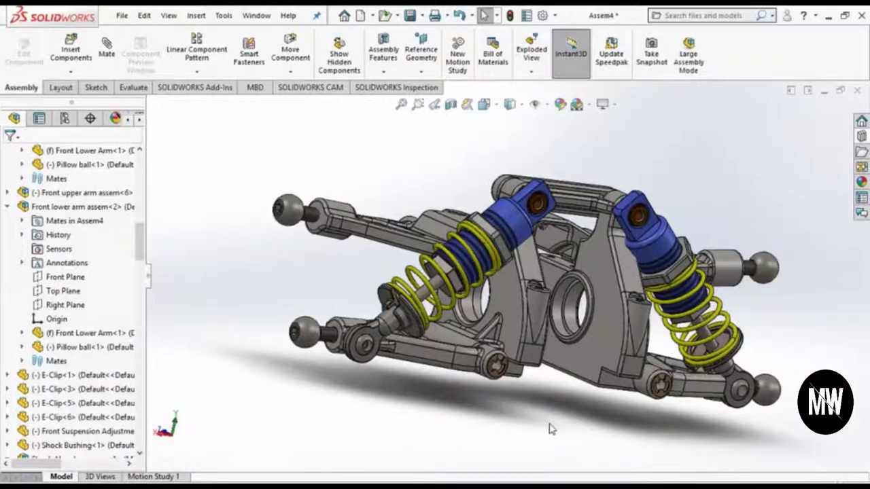
Step: Insert Front hub carrier L assem.SLDASM and rotate it about Y so the tread faces out
middle_click_drag(552, 430, 533, 390)
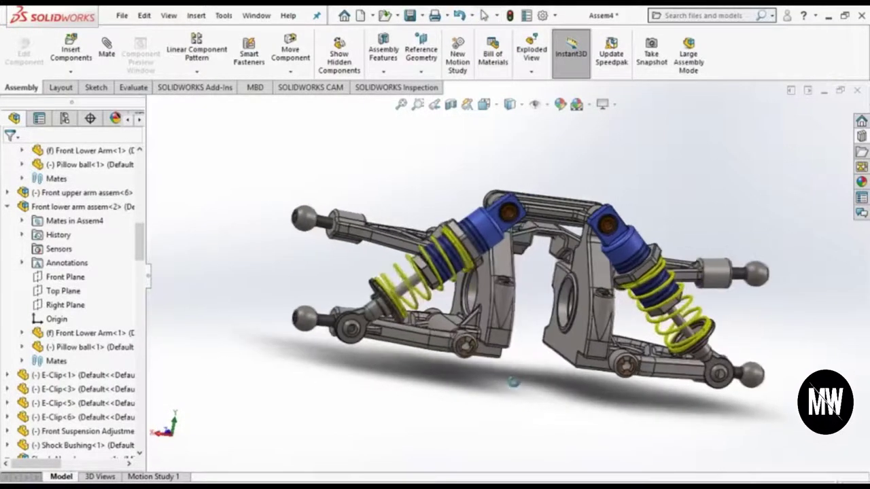
left_click(71, 49)
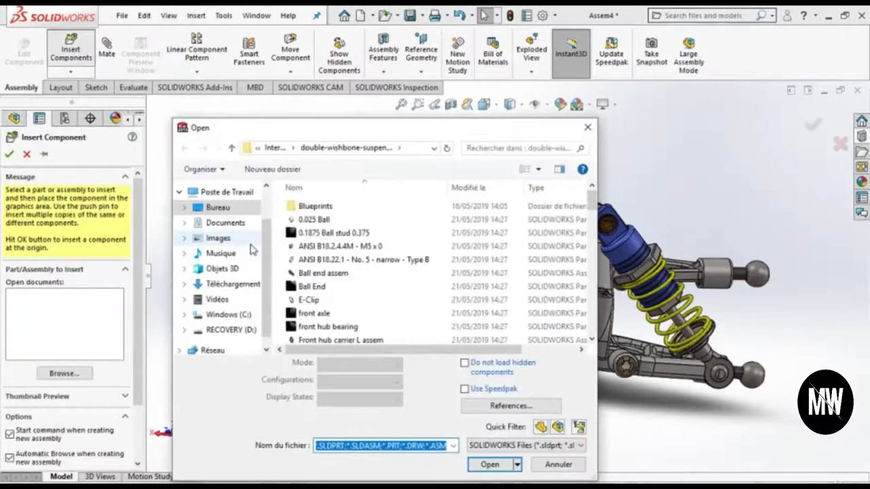
type("front hub")
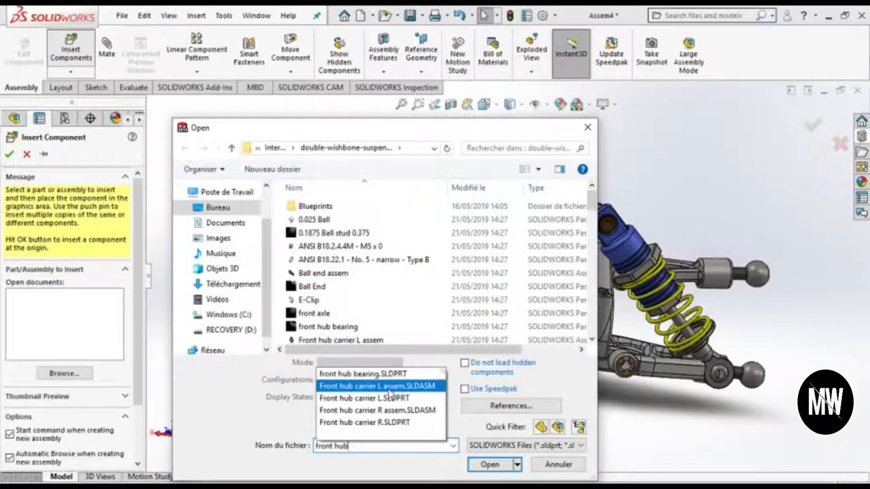
left_click(391, 386)
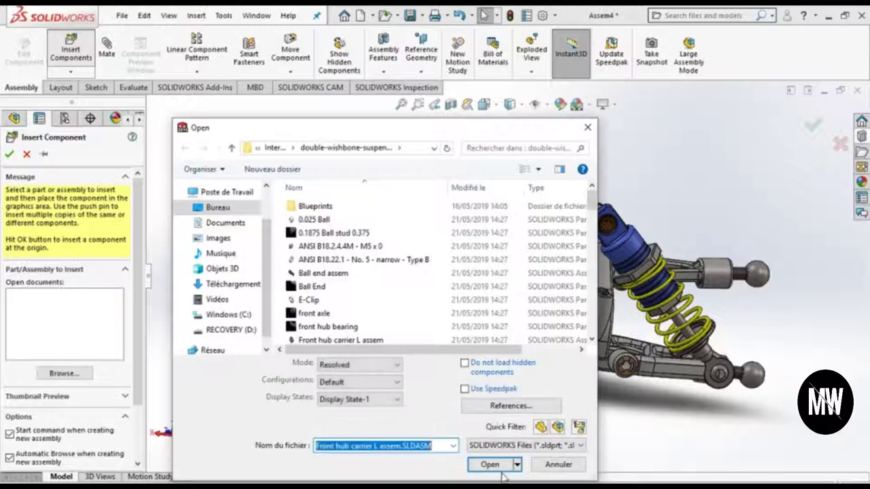
left_click(489, 467)
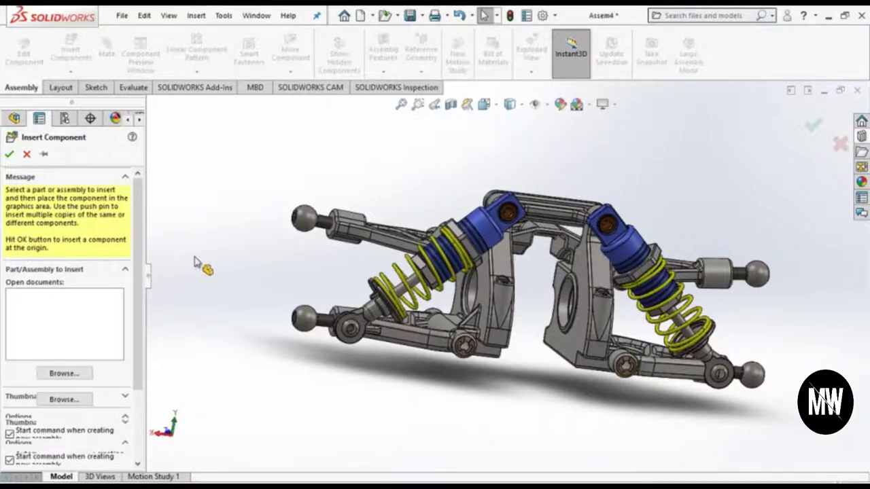
left_click(289, 416)
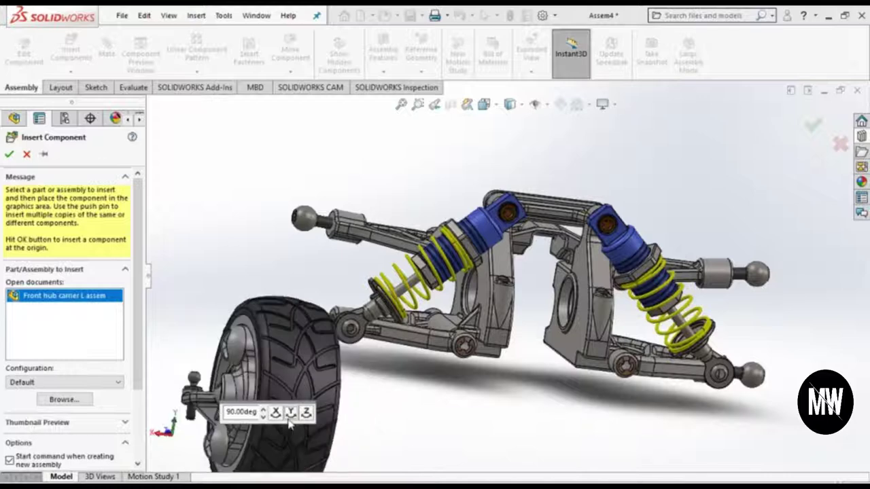
left_click(290, 414)
left_click(289, 416)
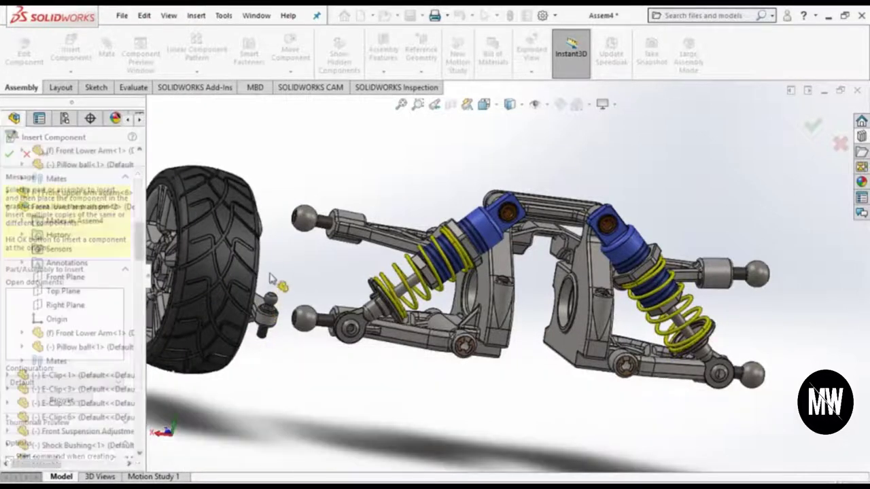
Step: Mate the hub carrier's upper ball socket concentric with the upper arm's pillow ball
scroll(348, 251, "down", 3)
mouse_move(326, 258)
middle_mouse_down()
mouse_move(348, 251)
mouse_move(328, 246)
middle_mouse_up()
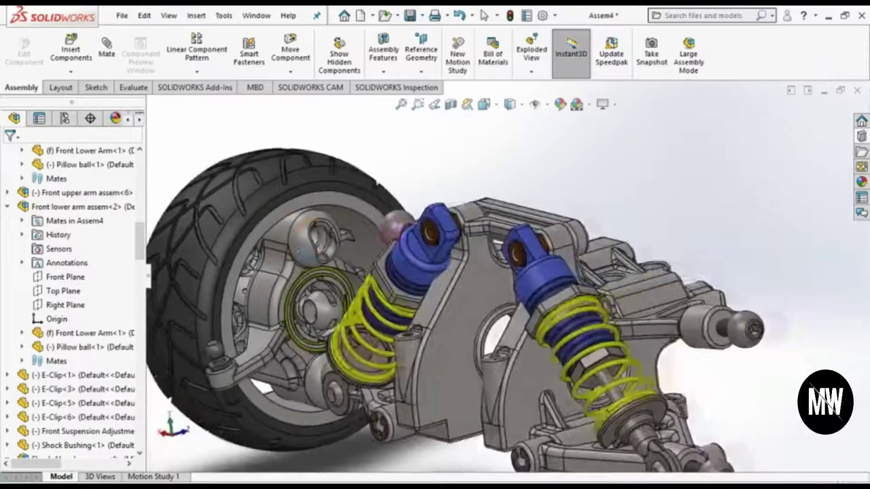
scroll(319, 238, "down", 5)
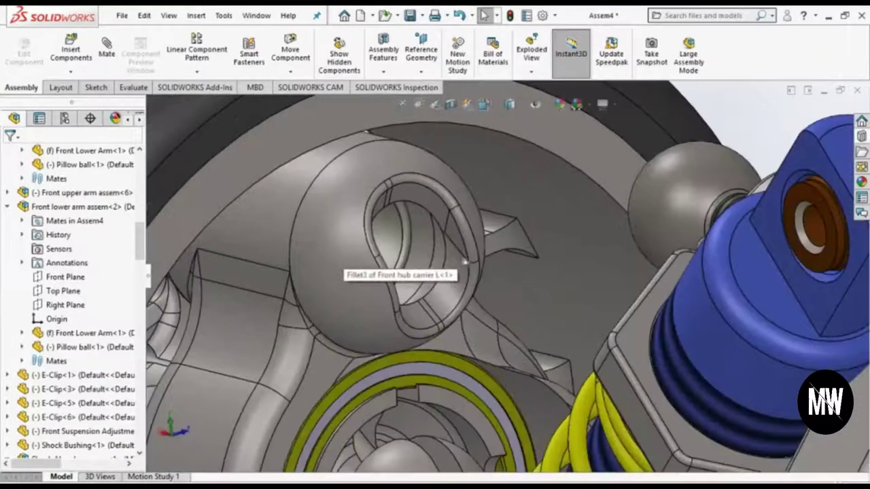
left_click(438, 265)
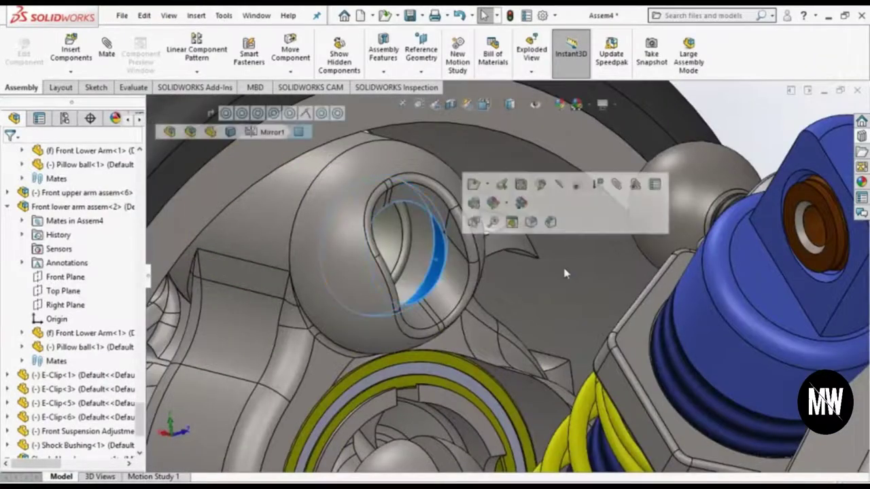
scroll(439, 265, "up", 3)
scroll(439, 265, "up", 2)
scroll(439, 265, "up", 2)
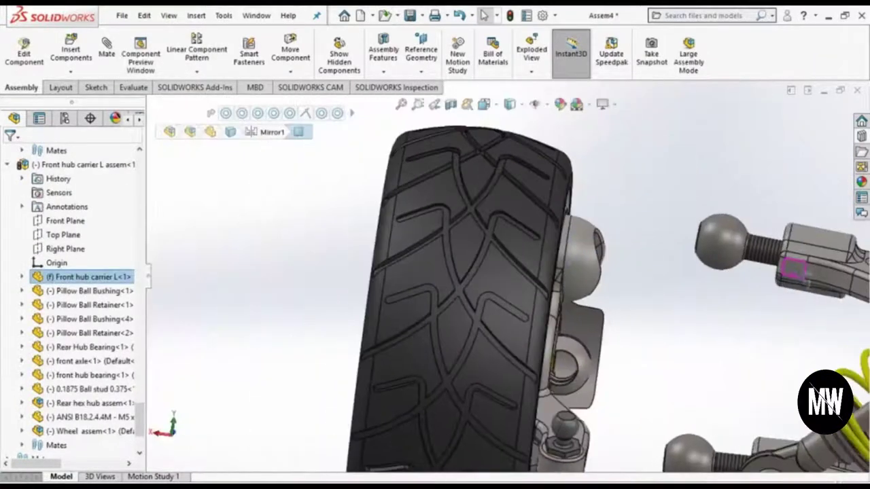
left_click(731, 236)
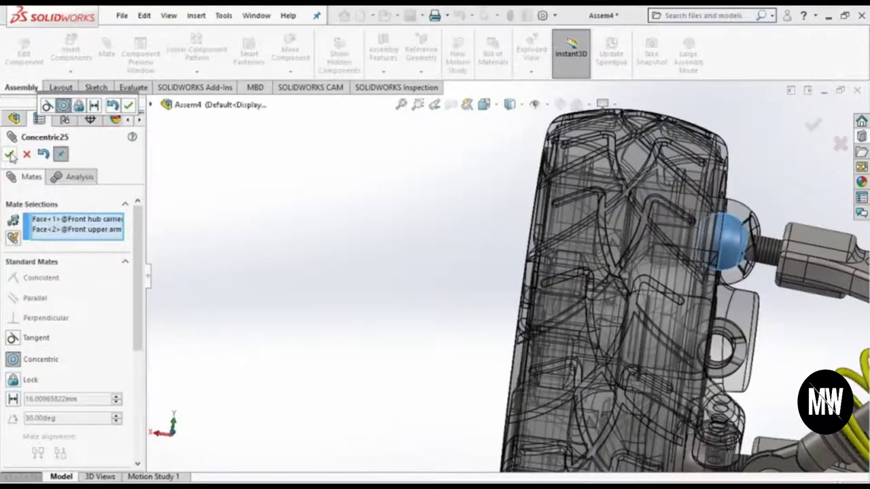
left_click(8, 154)
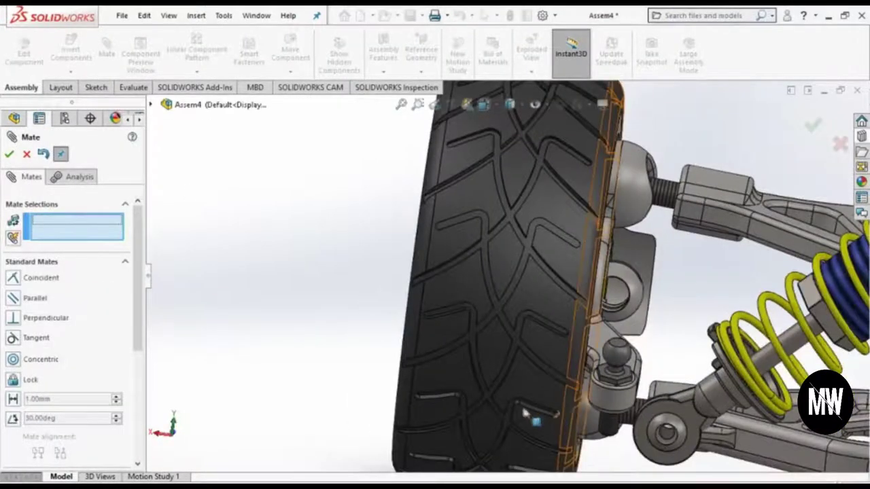
Step: Mate the hub carrier's lower socket concentric with the lower arm's pillow ball
middle_click_drag(522, 408, 535, 435)
scroll(535, 435, "down", 3)
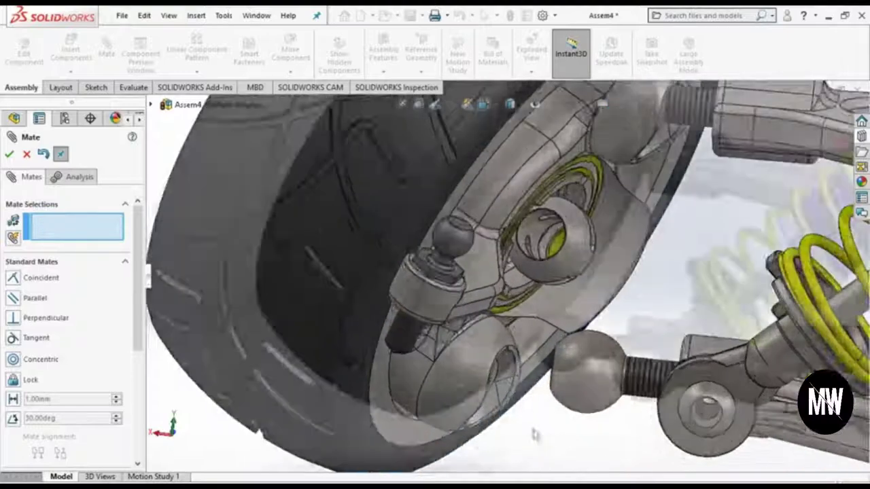
scroll(535, 435, "up", 5)
scroll(561, 314, "down", 5)
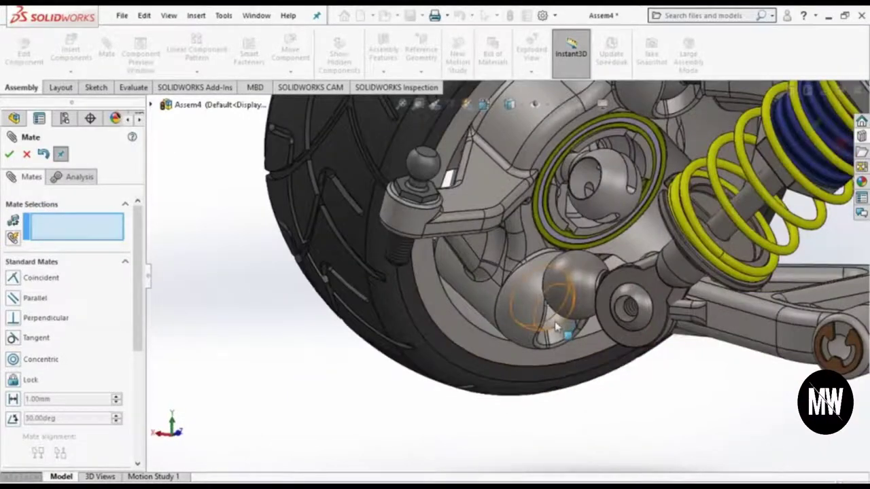
left_click(556, 328)
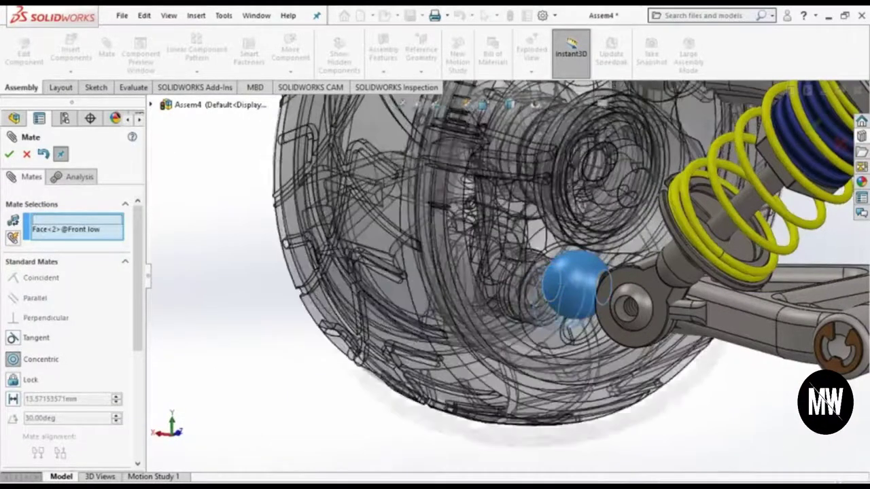
left_click(9, 154)
Step: Swing the wheel to check its motion, then view the assembly from a side-on angle
scroll(358, 242, "up", 10)
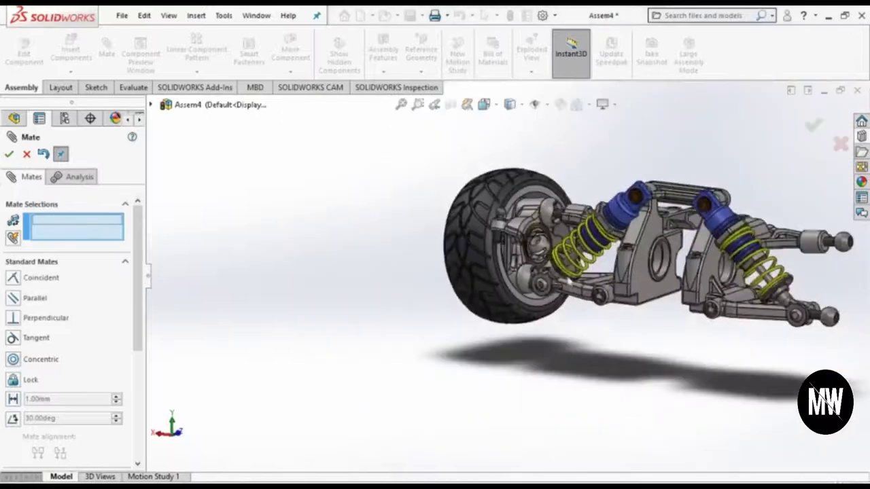
middle_click_drag(358, 242, 520, 182)
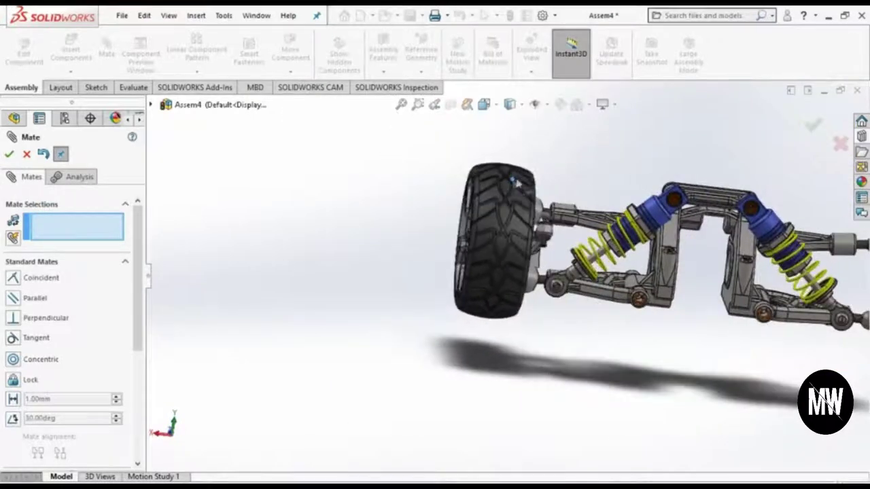
left_click_drag(517, 183, 535, 188)
mouse_move(504, 261)
left_mouse_down()
mouse_move(468, 243)
mouse_move(503, 348)
left_mouse_up()
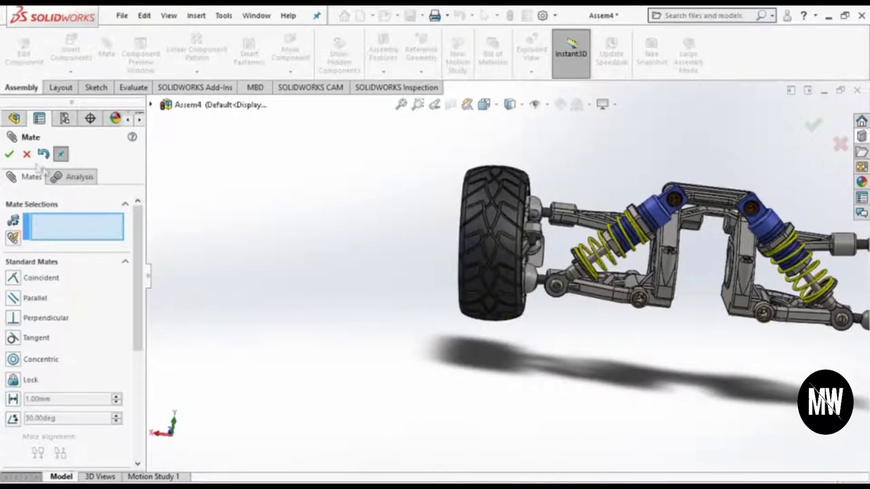
key("Escape")
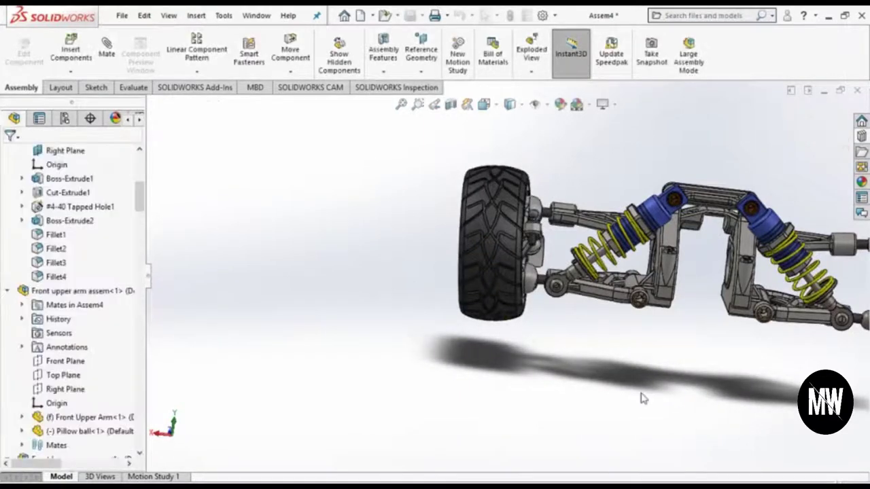
middle_click_drag(517, 286, 658, 272)
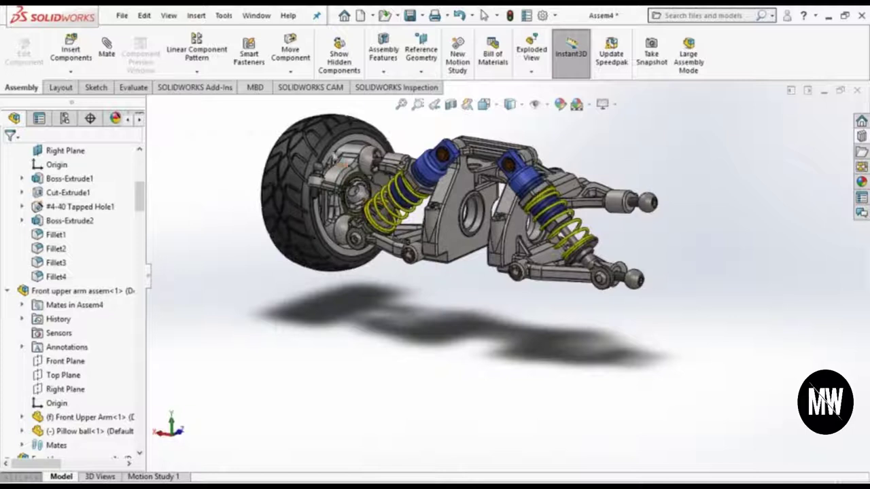
middle_click_drag(257, 222, 291, 225)
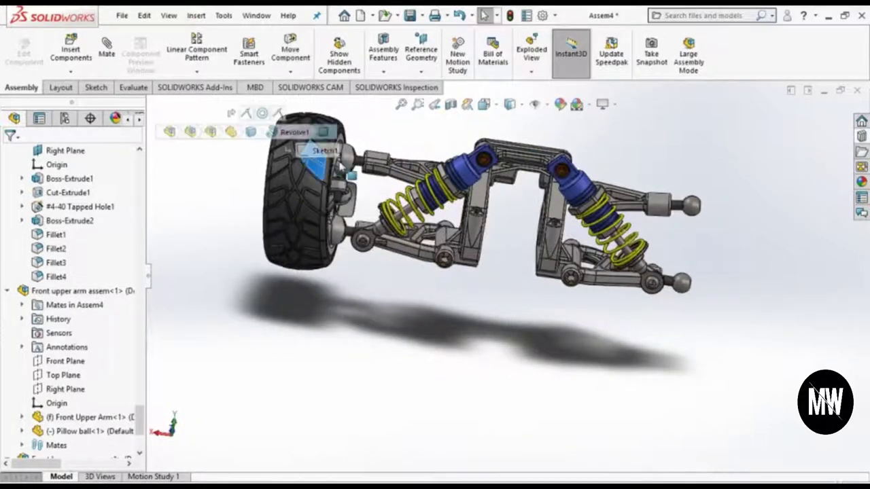
left_click(358, 359)
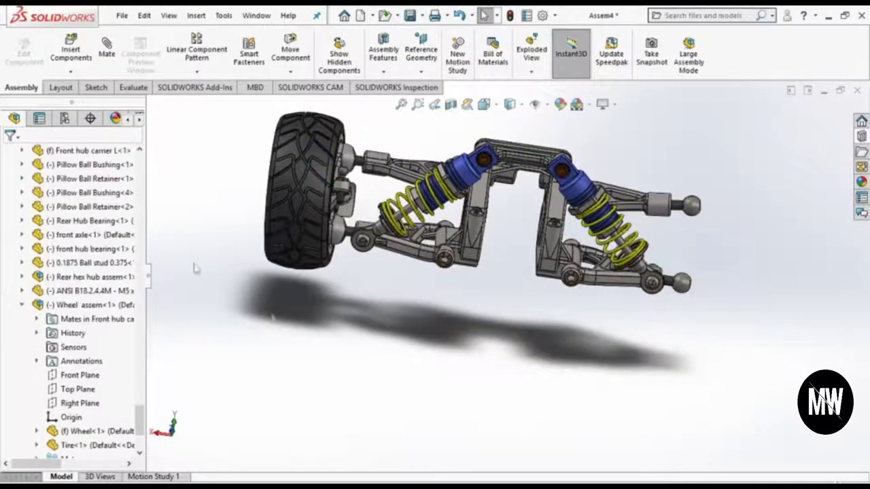
Step: Insert the Front hub carrier R assem file as a new component
left_click(70, 66)
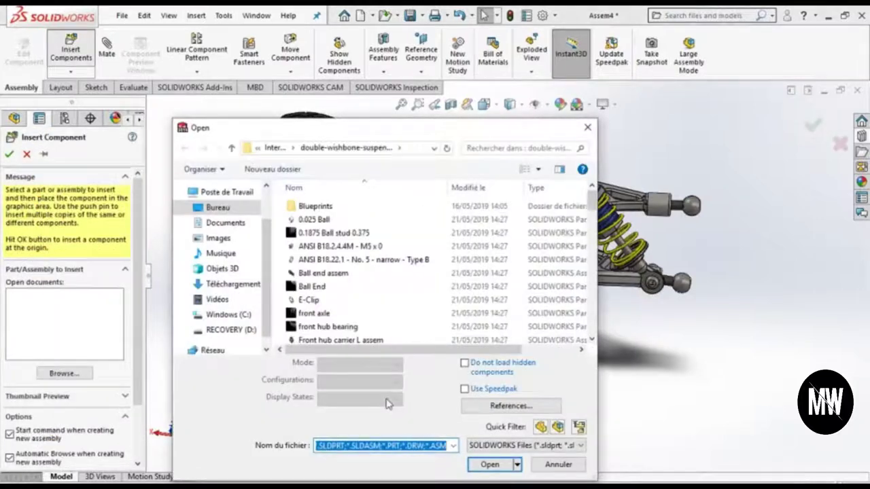
type("front hub")
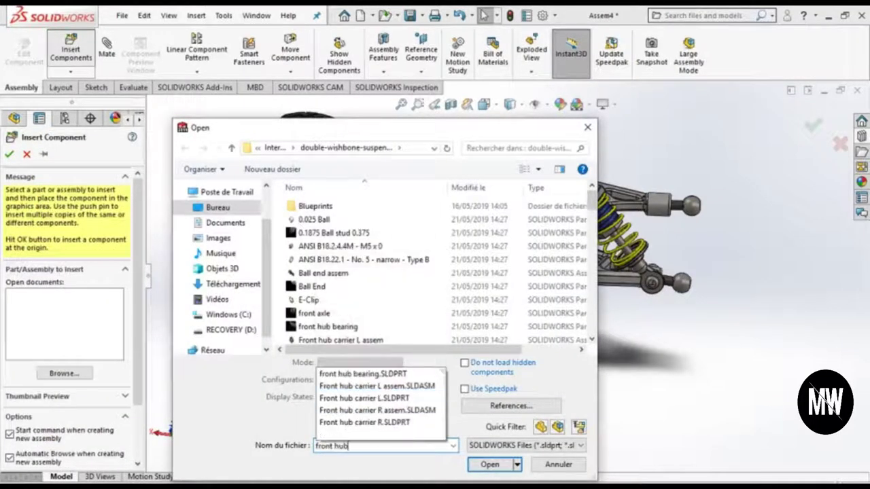
key("Return")
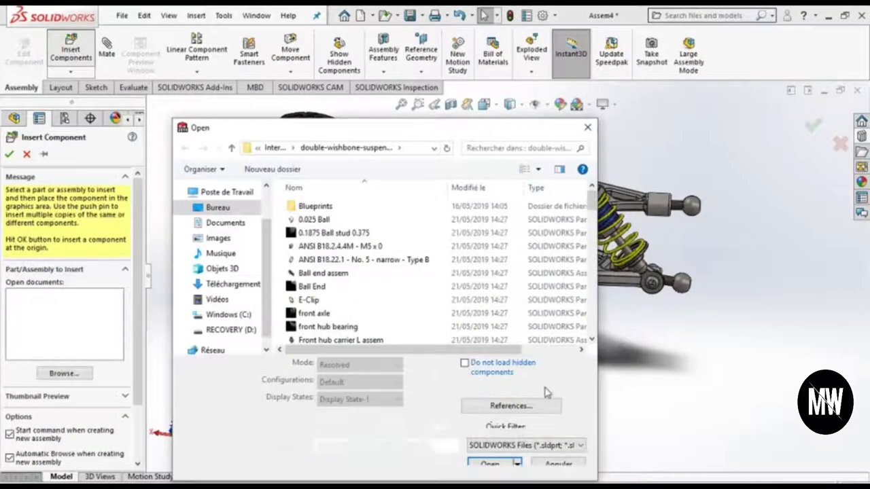
left_click(490, 465)
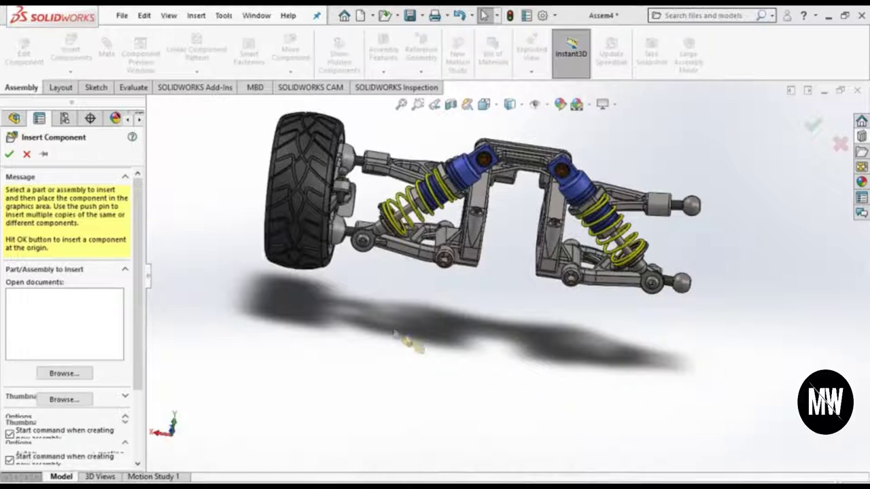
Step: Turn the hub carrier and wheel 90° side-on, place it below the arms, and select it
left_click(291, 412)
left_click(291, 412)
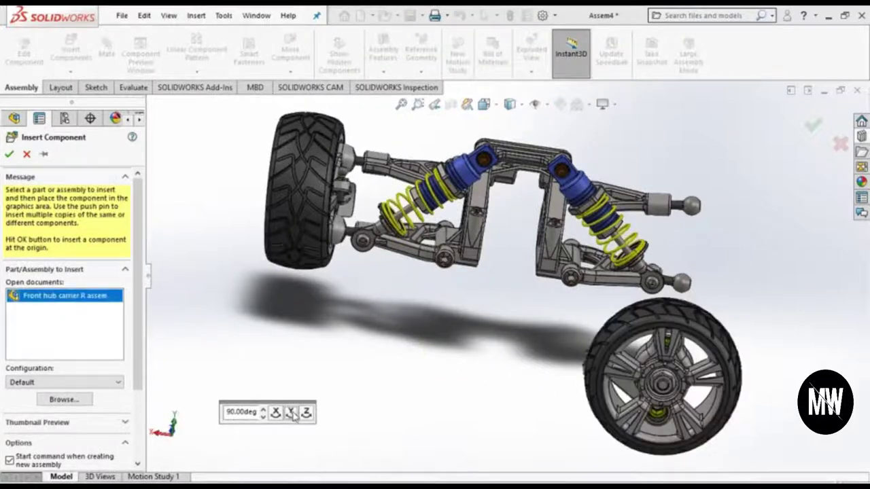
left_click(291, 412)
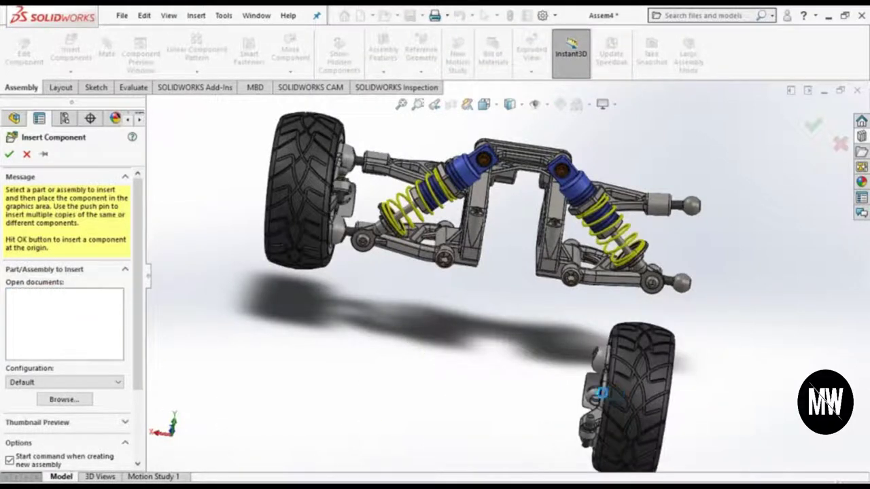
left_click(587, 360)
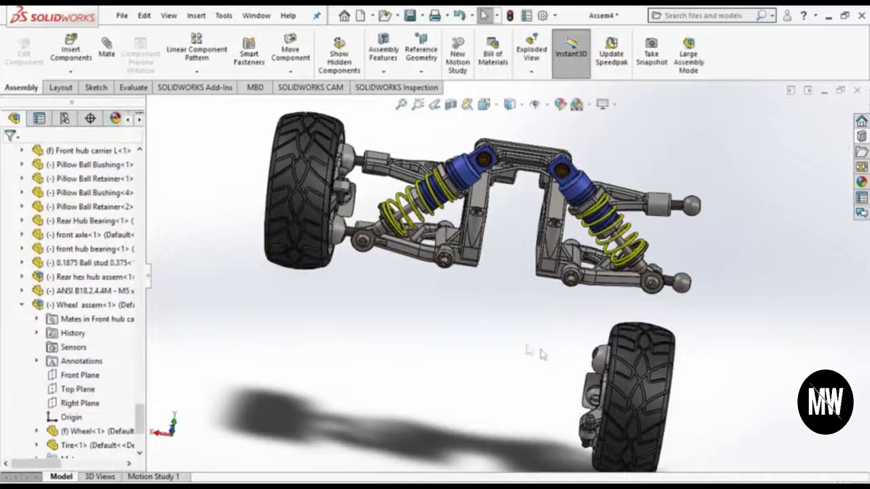
scroll(528, 349, "down", 2)
scroll(527, 350, "down", 2)
scroll(525, 350, "down", 2)
left_click(479, 316)
scroll(480, 317, "up", 3)
scroll(510, 272, "up", 2)
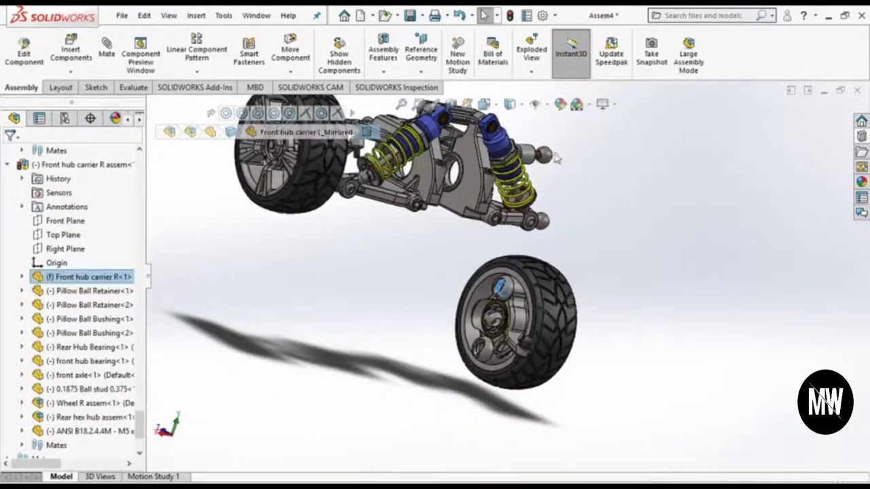
Step: Mate the pillow ball concentric with the right hub carrier
left_click(545, 158)
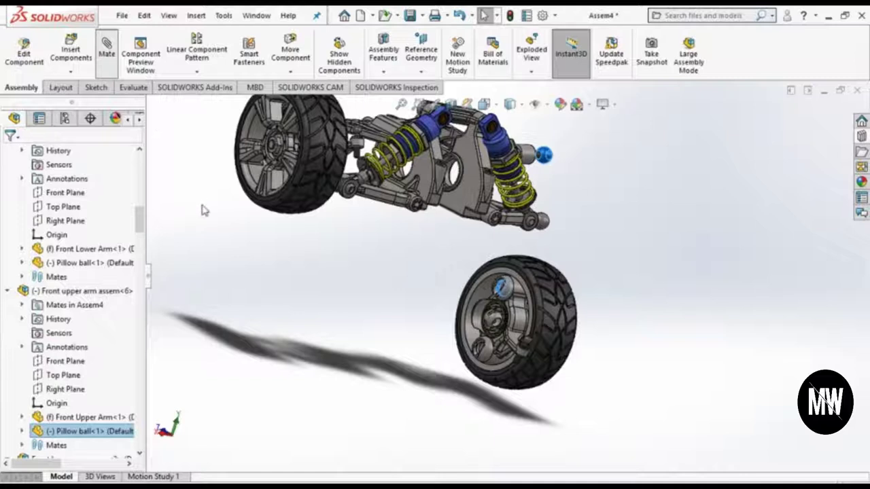
left_click(121, 189)
left_click(187, 189)
scroll(601, 303, "down", 3)
scroll(601, 303, "down", 2)
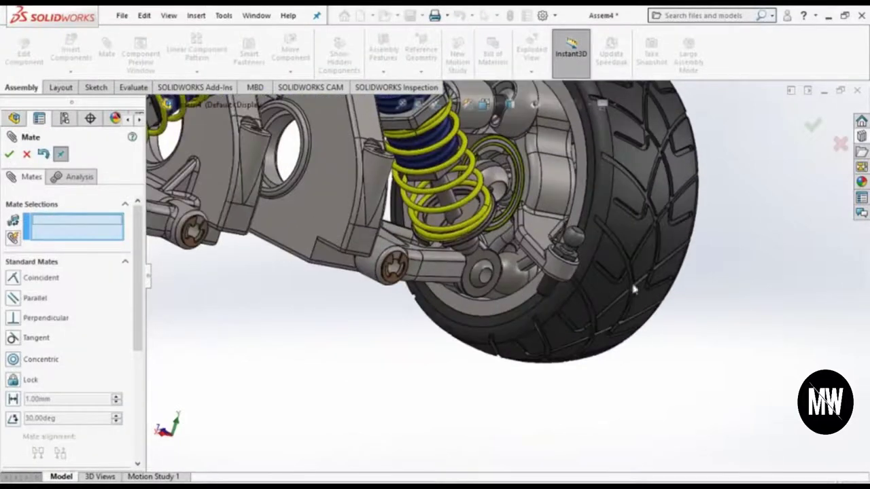
Step: Make the lower arm face concentric with the hub carrier socket, then close Mate
middle_click_drag(634, 290, 562, 314)
left_click(517, 298)
middle_click_drag(516, 298, 519, 280)
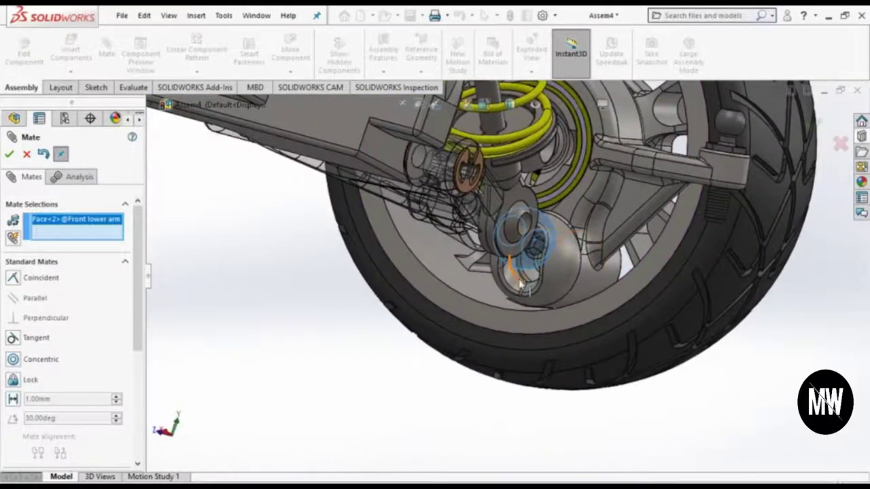
scroll(521, 284, "down", 2)
mouse_move(512, 267)
middle_mouse_down()
mouse_move(518, 264)
mouse_move(503, 270)
middle_mouse_up()
left_click(515, 294)
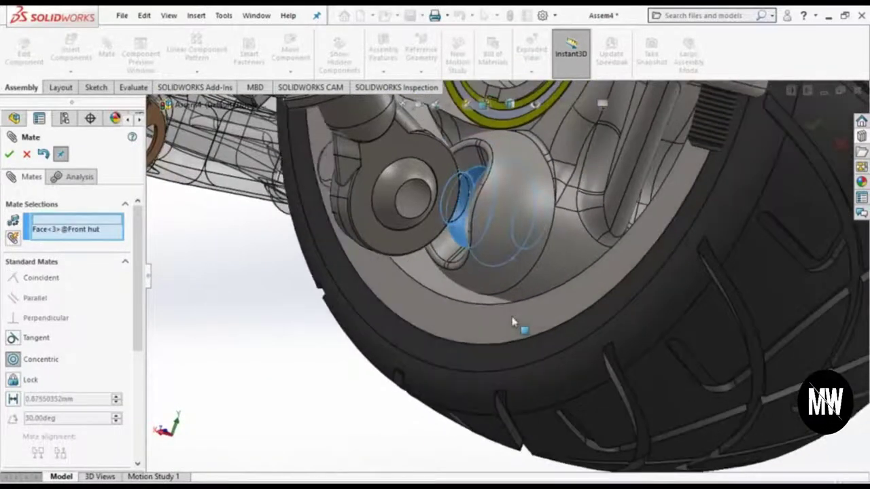
key("Return")
scroll(413, 121, "up", 5)
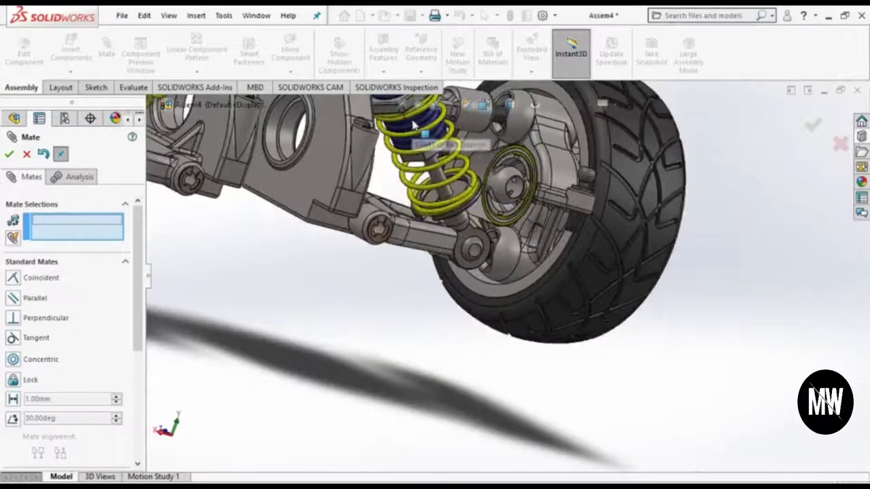
scroll(435, 140, "down", 3)
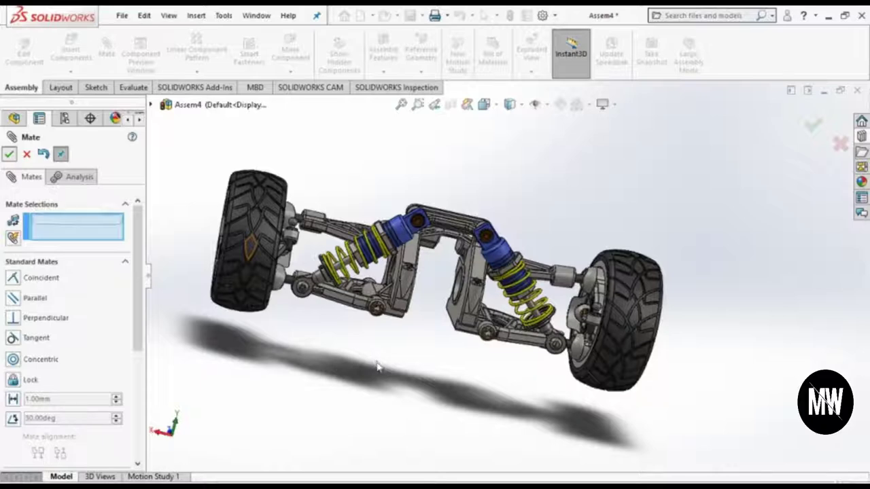
key("Escape")
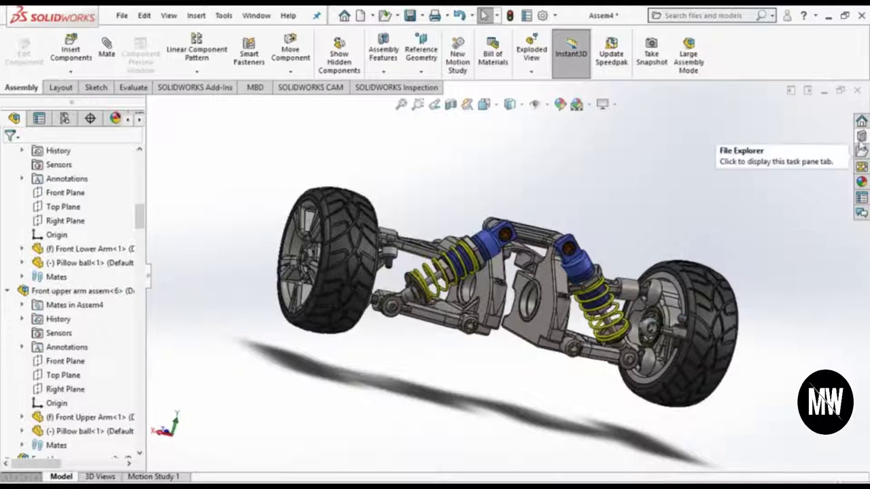
Step: Drop two Toolbox ISO 4762 hex socket head screws, size M3 length 20, below the suspension
left_click(862, 136)
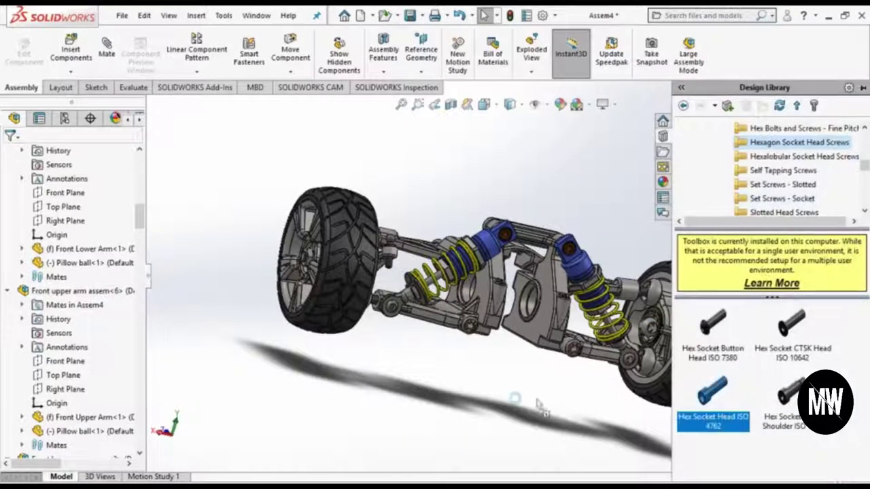
left_click_drag(541, 407, 495, 436)
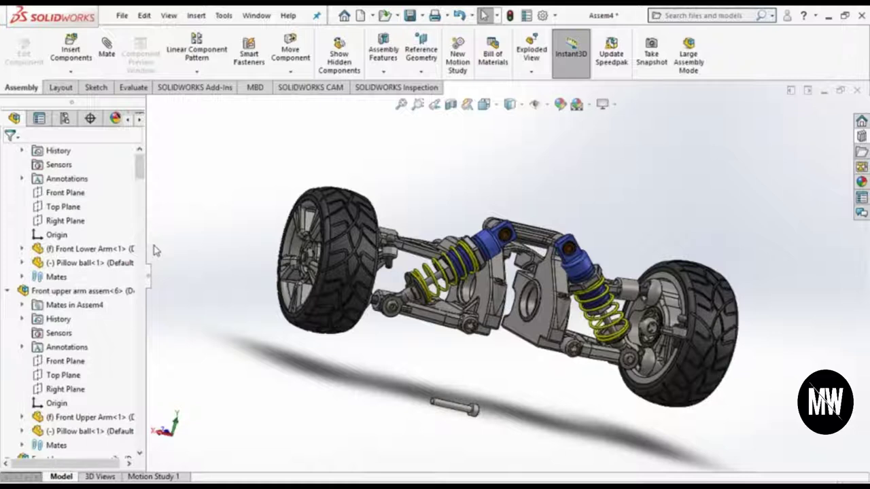
scroll(13, 269, "down", 3)
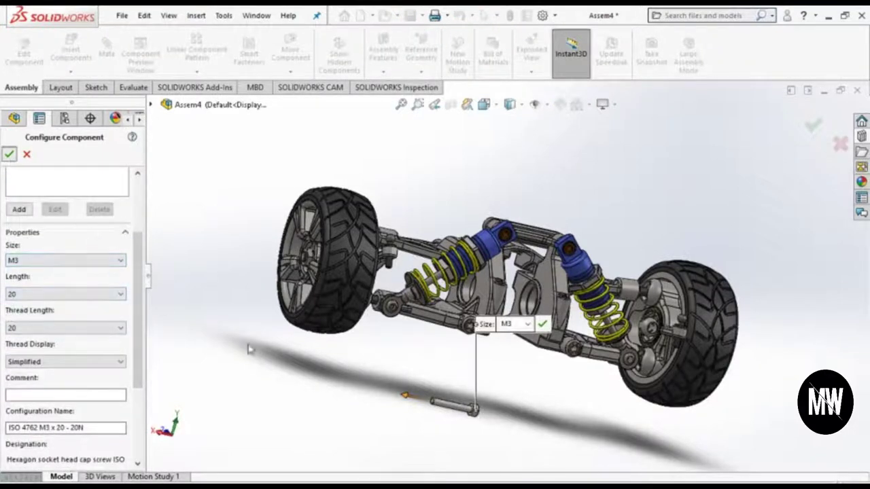
key("Return")
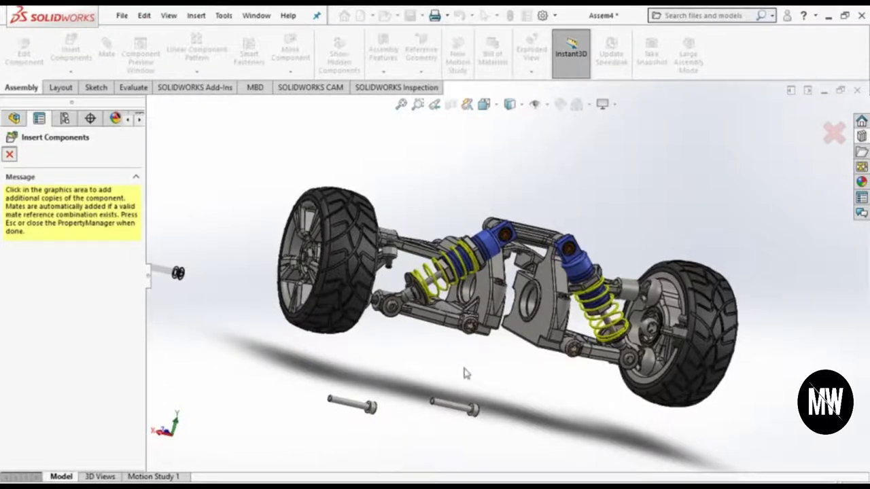
key("Escape")
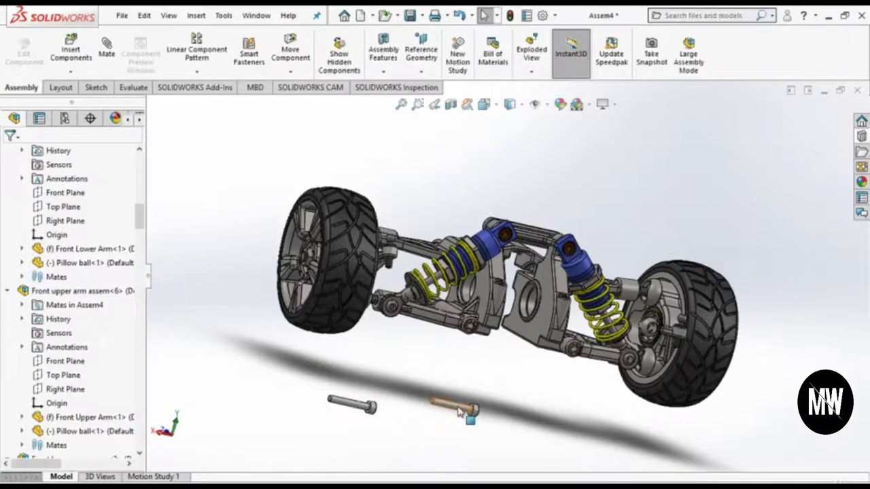
scroll(564, 265, "down", 3)
scroll(564, 265, "down", 2)
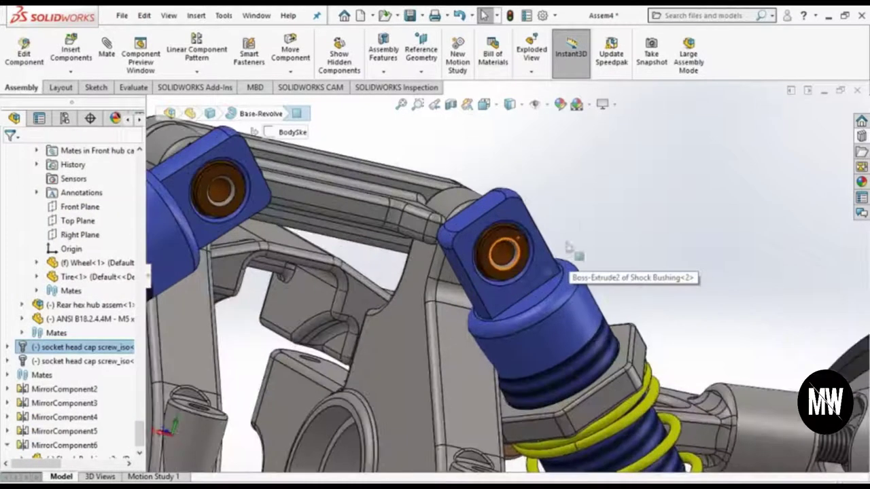
scroll(582, 226, "down", 2)
Step: Insert the ANSI B18.22.1 - No. 5 - narrow - Type B washer below the suspension
key("f")
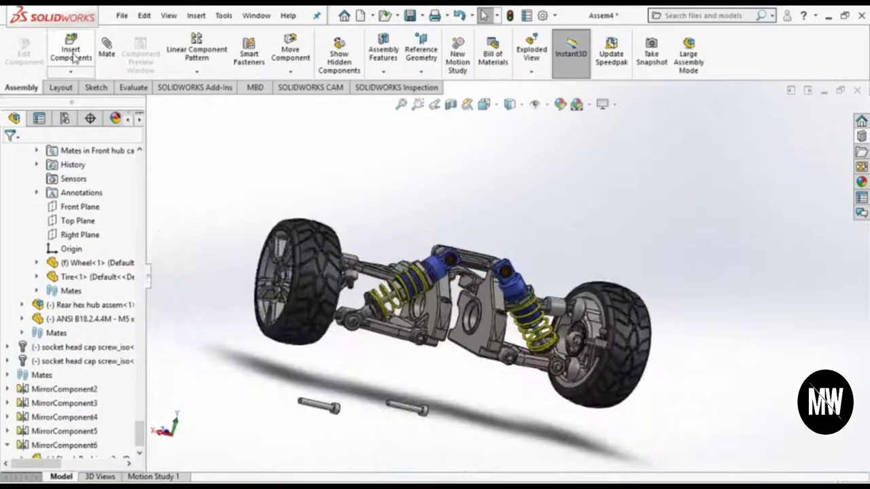
left_click(72, 55)
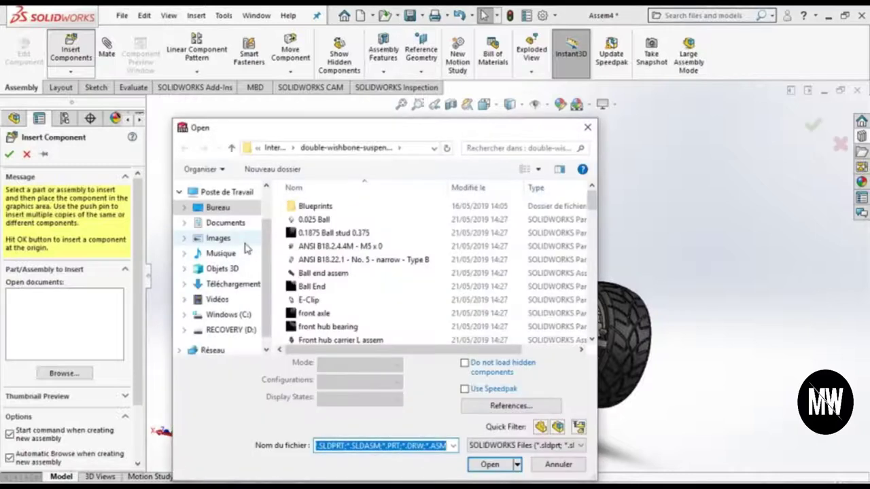
type("ans")
key("Down")
key("Down")
key("Return")
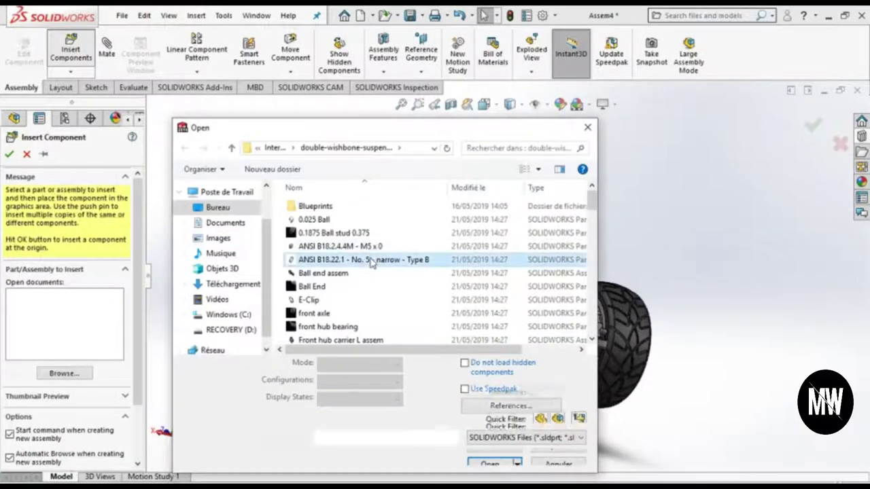
key("Return")
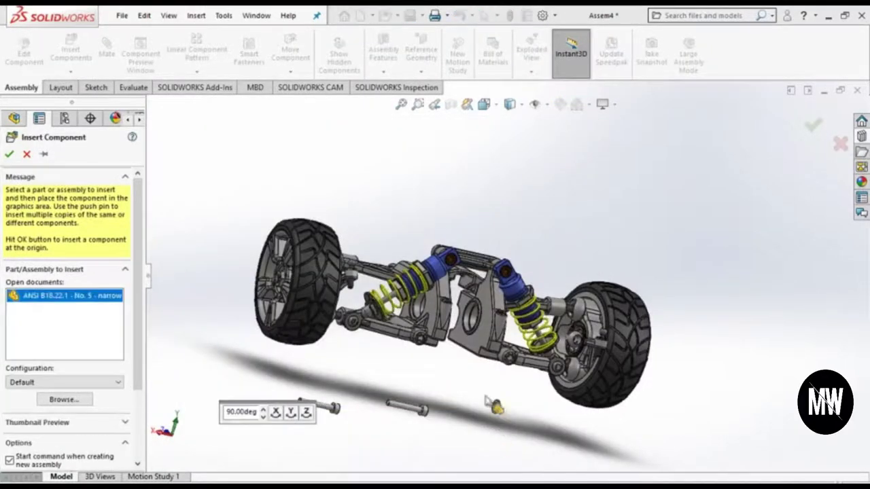
left_click(482, 394)
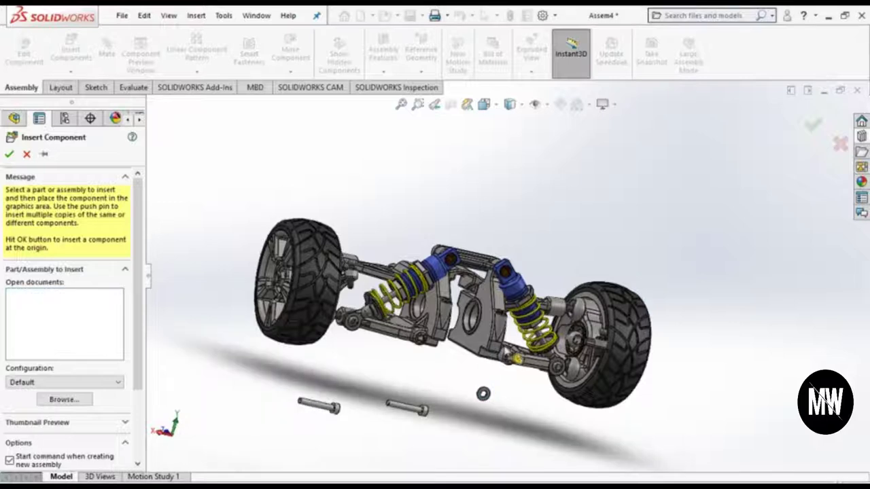
key("Escape")
Step: Select the shock bushing and the loose washer for mating
scroll(534, 197, "down", 3)
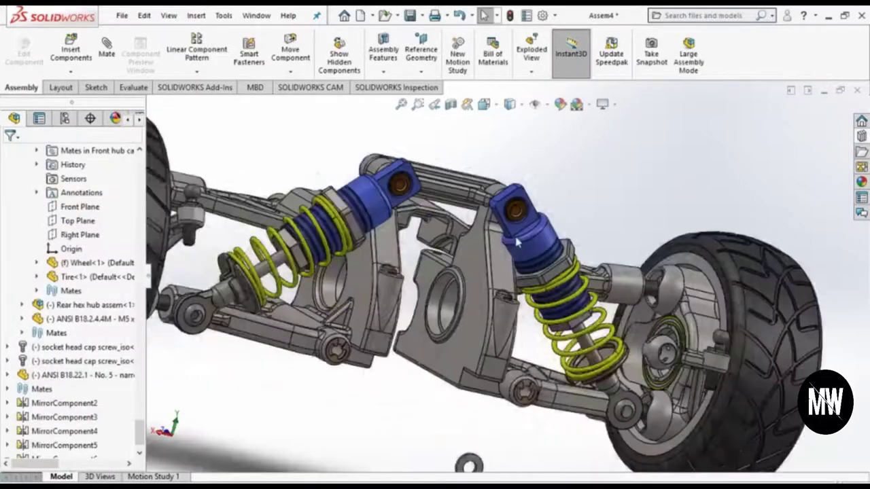
scroll(534, 197, "down", 3)
left_click(529, 367)
scroll(529, 367, "up", 5)
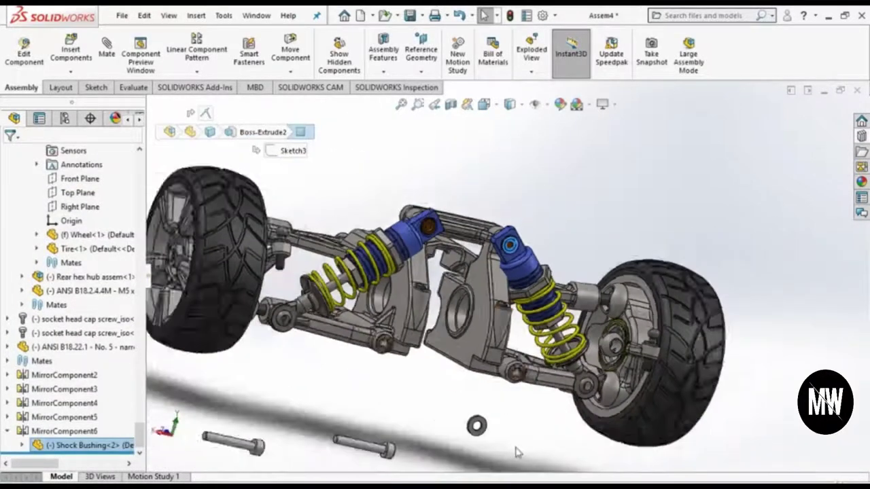
scroll(474, 404, "down", 3)
scroll(476, 400, "up", 3)
scroll(476, 400, "down", 3)
scroll(478, 401, "down", 3)
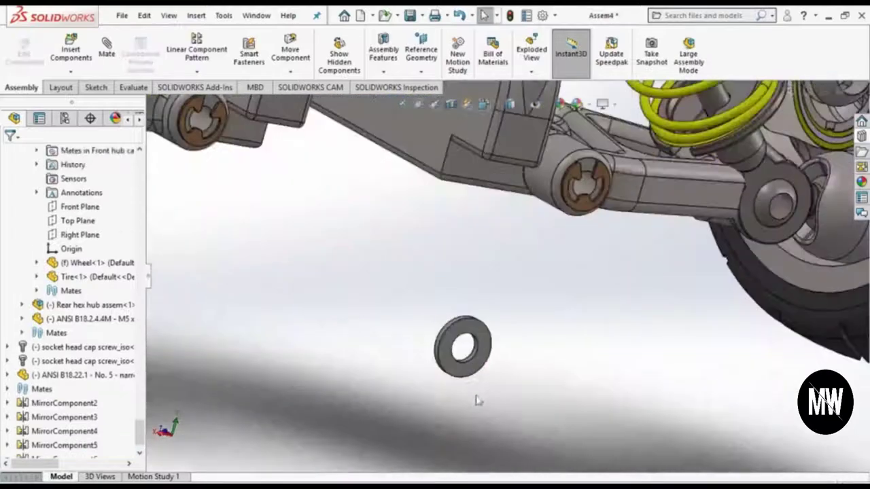
scroll(478, 358, "down", 3)
left_click(484, 336)
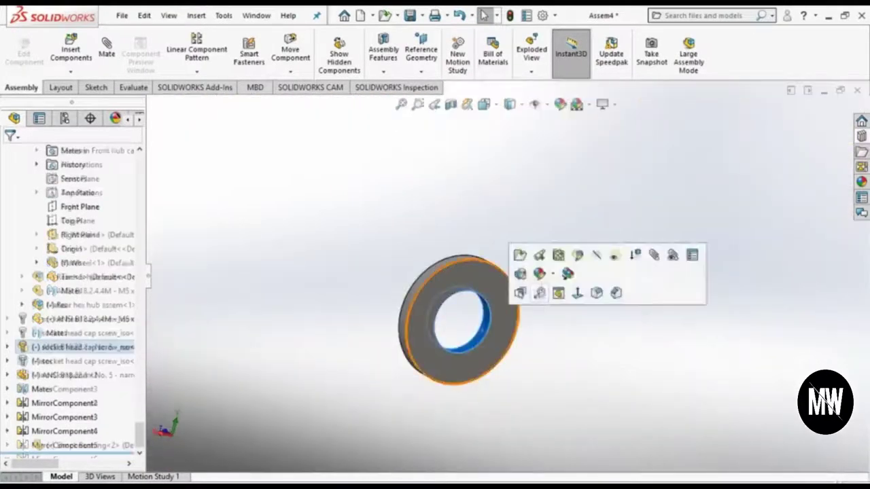
Step: Mate the washer concentric to the bushing's inner bore with flipped alignment
scroll(486, 367, "up", 5)
scroll(503, 360, "up", 2)
scroll(546, 155, "down", 2)
scroll(544, 191, "down", 3)
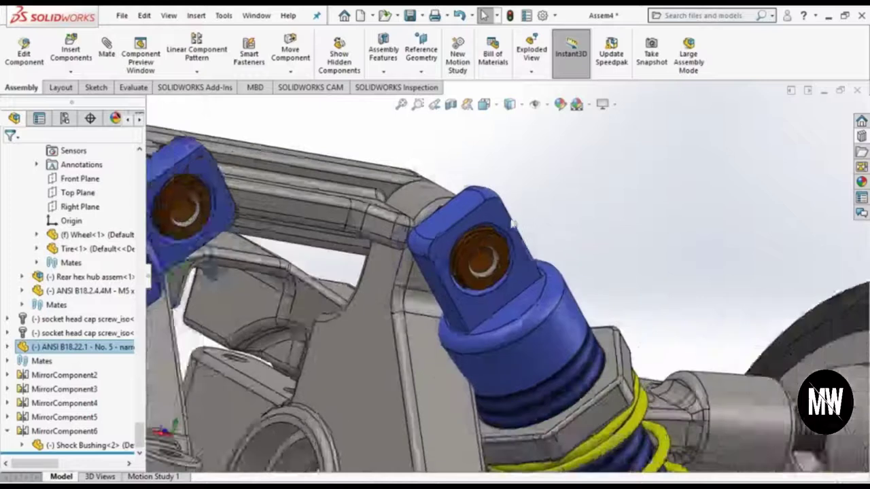
scroll(495, 277, "down", 3)
left_click(482, 272)
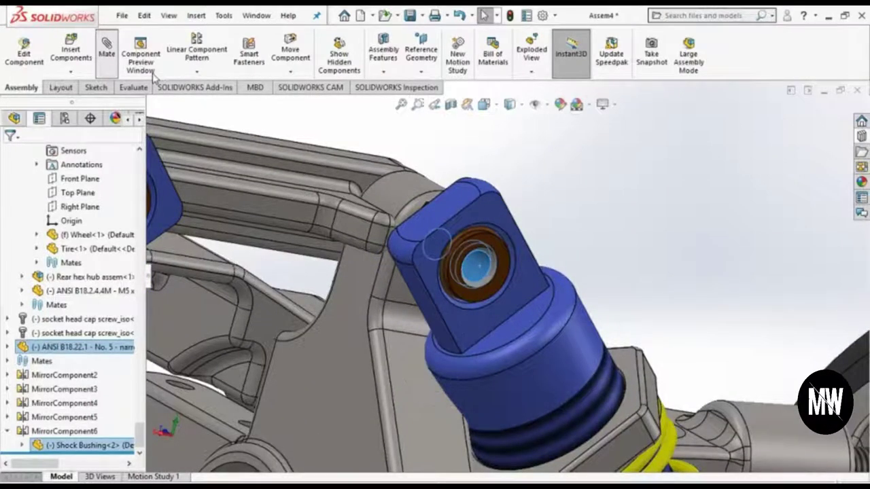
scroll(138, 347, "down", 3)
left_click(59, 402)
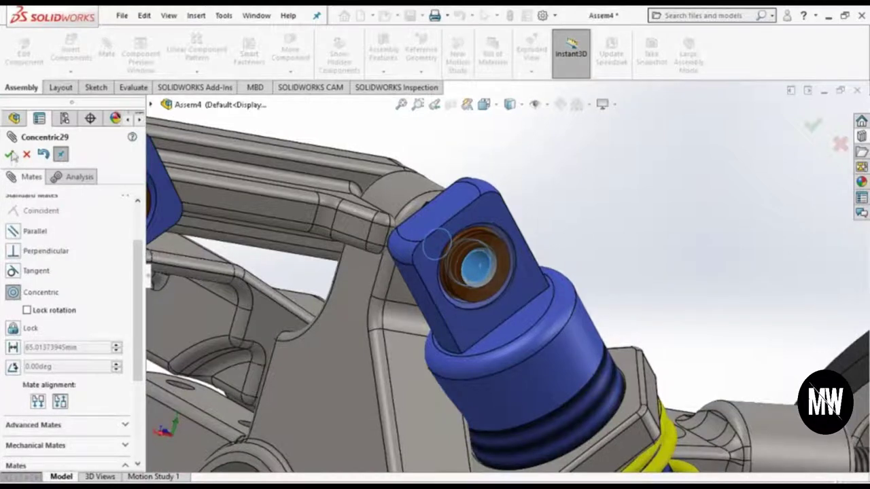
key("Return")
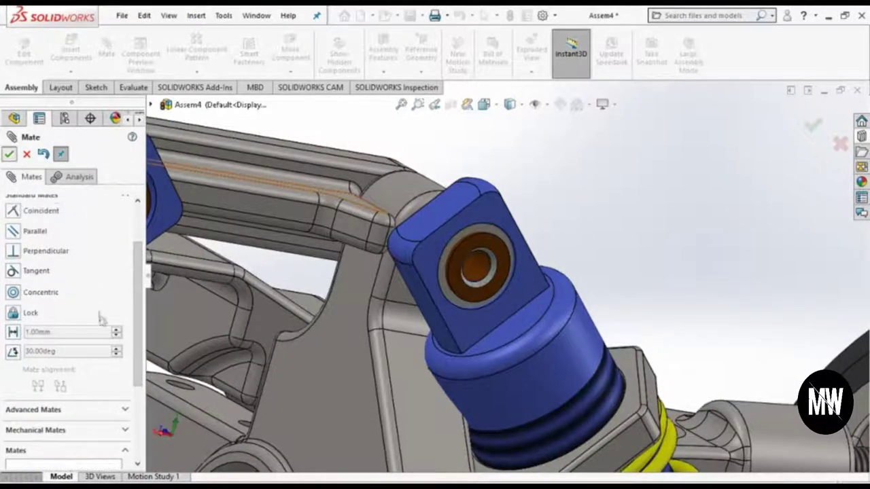
key("Escape")
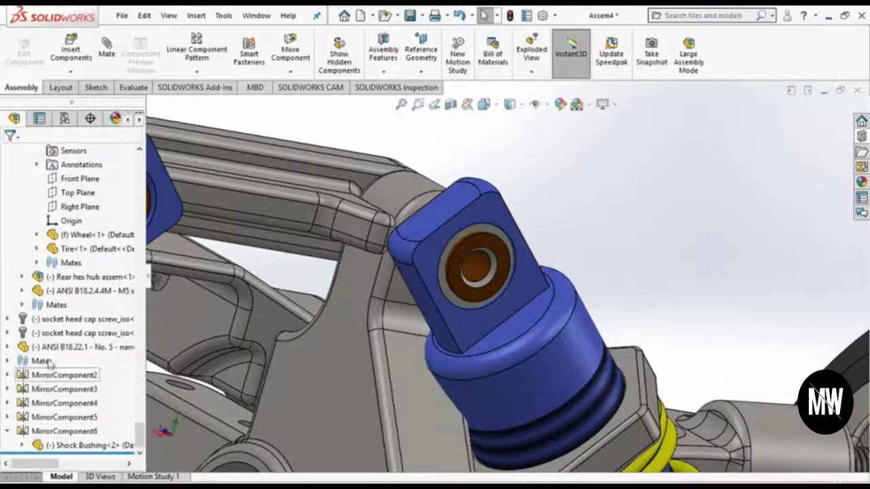
Step: Collapse the Front hub carrier R, Front hub carrier L and Shock strut branches in the tree
scroll(51, 292, "up", 1)
scroll(51, 292, "up", 1)
scroll(54, 279, "up", 1)
scroll(58, 265, "up", 1)
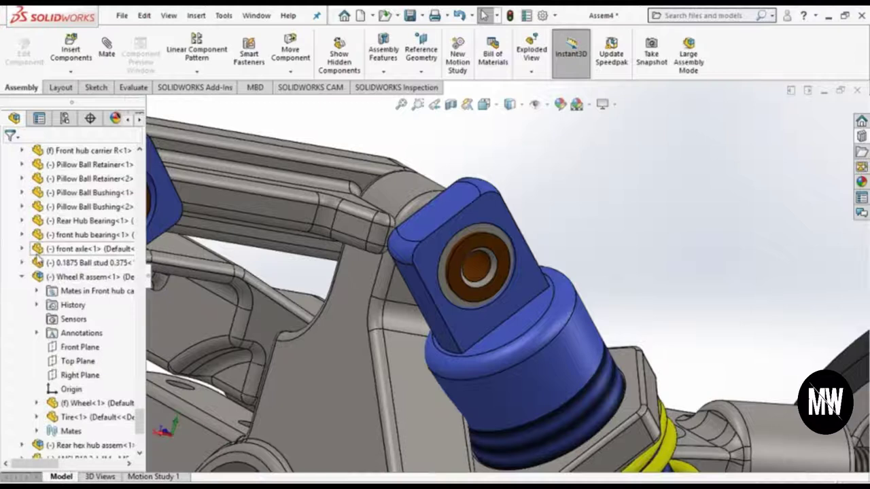
scroll(39, 262, "down", 3)
left_click(7, 319)
scroll(32, 265, "up", 1)
scroll(32, 265, "up", 2)
scroll(32, 240, "up", 5)
left_click(7, 193)
scroll(55, 231, "up", 2)
scroll(65, 252, "up", 3)
scroll(75, 267, "up", 1)
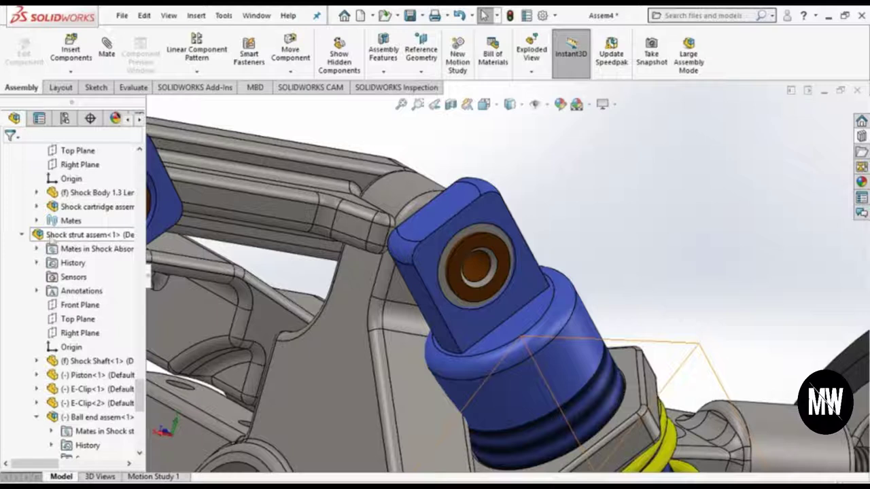
left_click(22, 234)
scroll(38, 217, "up", 4)
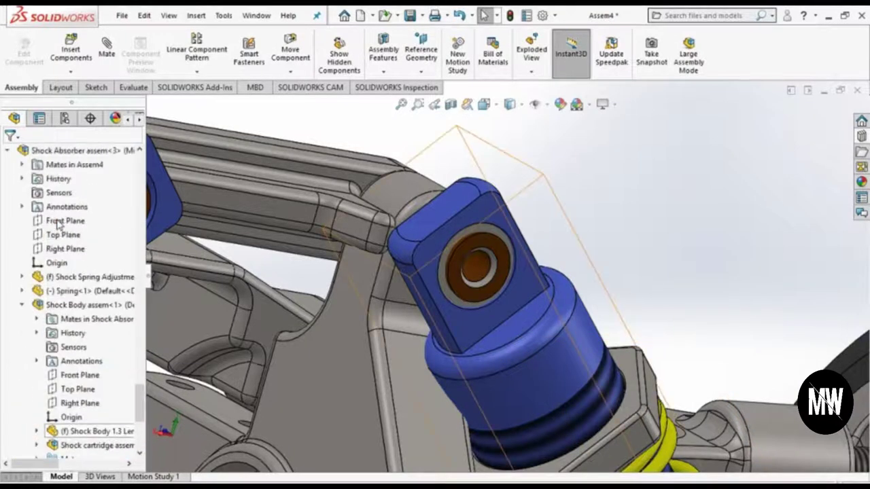
scroll(41, 201, "up", 1)
Step: Hide Shock Absorber assem<3>, pull the washer out of the bushing, then show it again
left_click(41, 194)
left_click(61, 156)
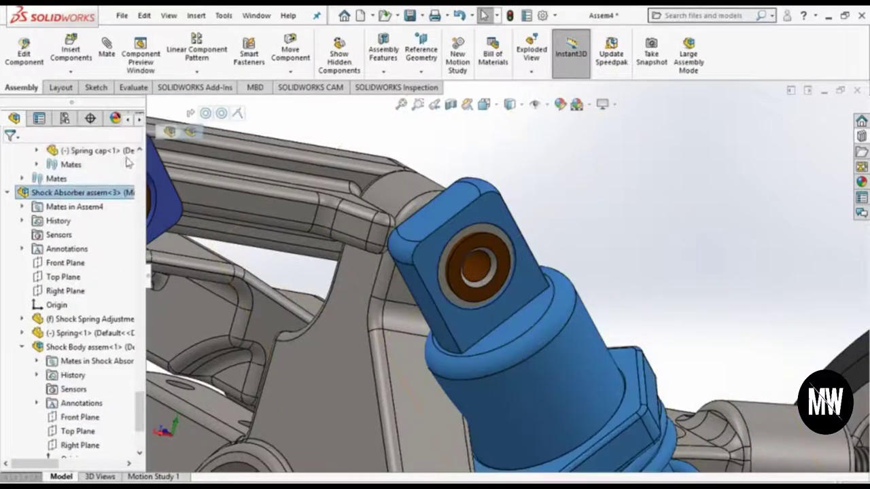
left_click_drag(469, 235, 573, 319)
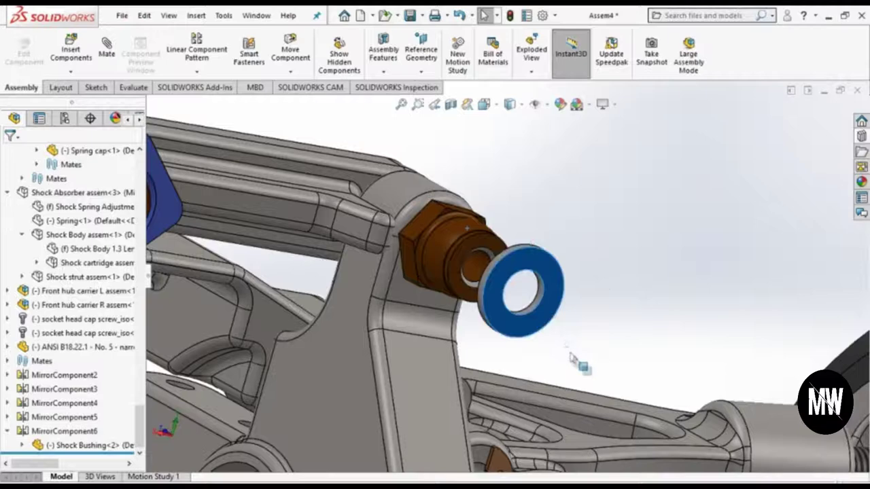
left_click(82, 192)
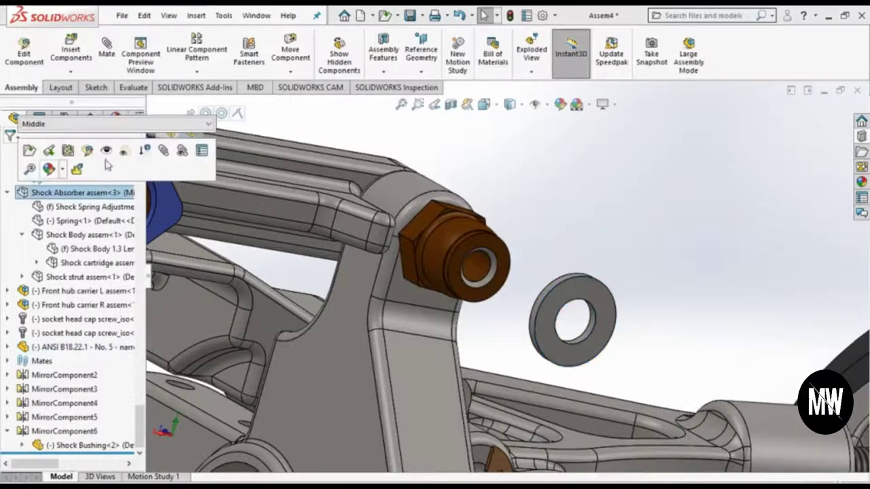
left_click(74, 148)
Step: Mate the washer coincident to the bushing face and the screw concentric with the bushing
left_click(497, 243)
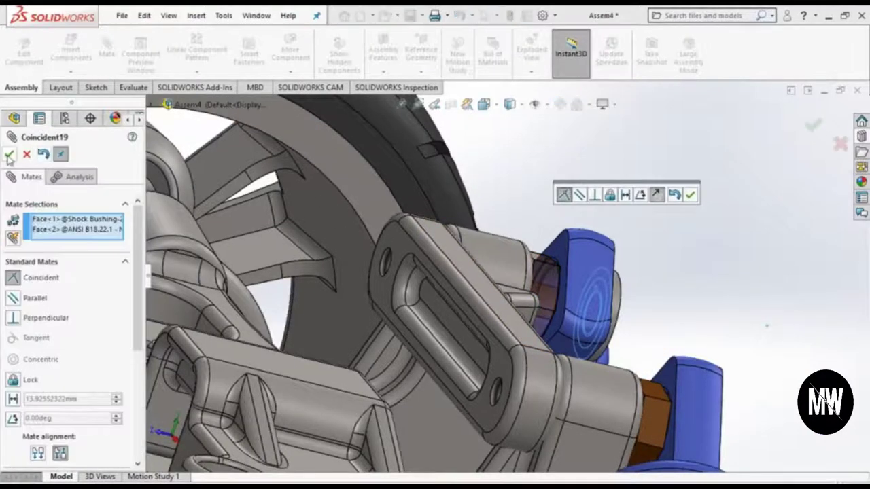
left_click(8, 155)
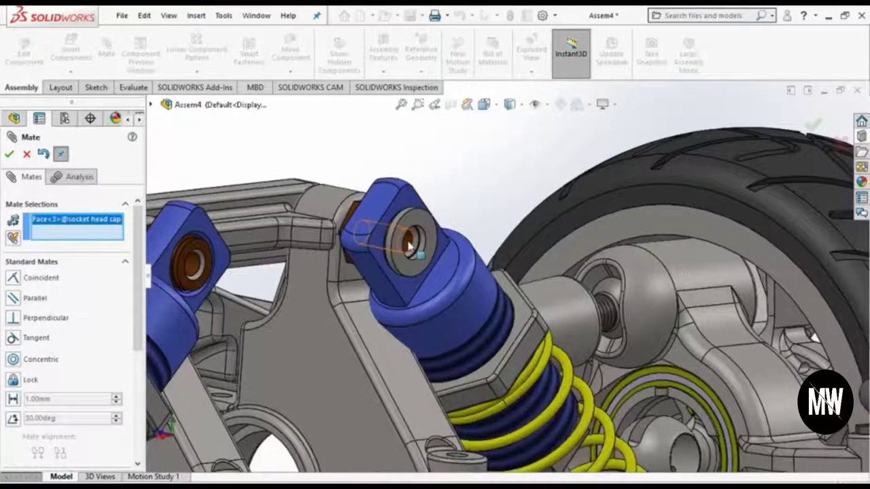
left_click(410, 246)
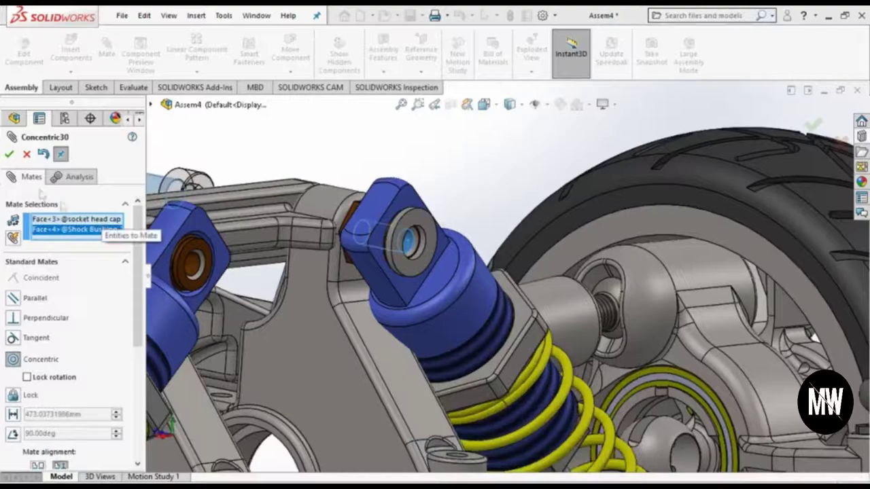
left_click(9, 153)
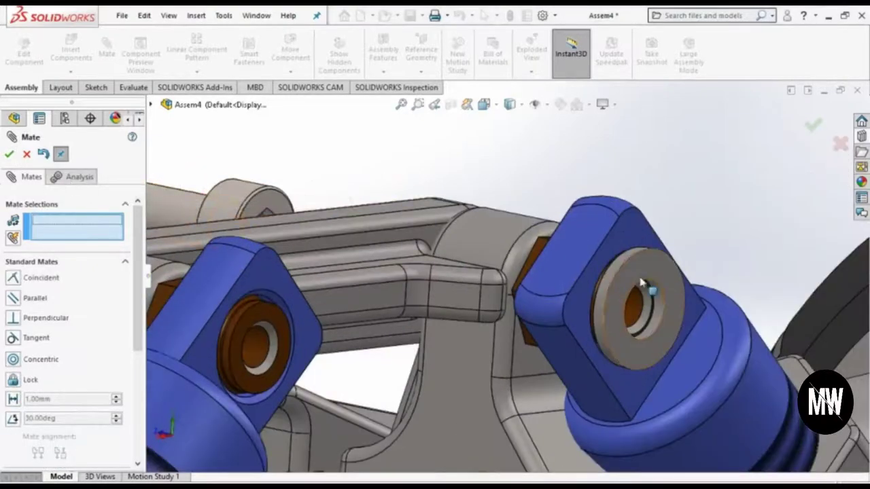
Step: Seat the screw head coincident on the washer's outer face, then view the whole suspension
left_click(643, 282)
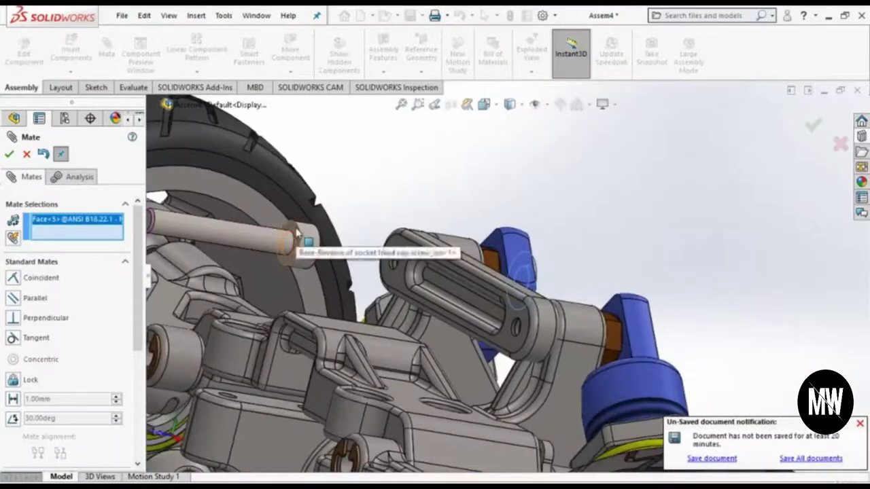
left_click(292, 242)
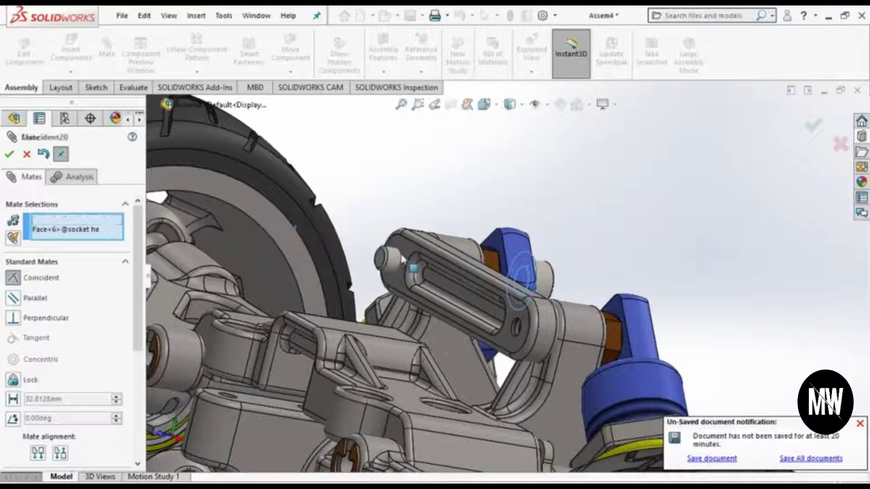
left_click(386, 225)
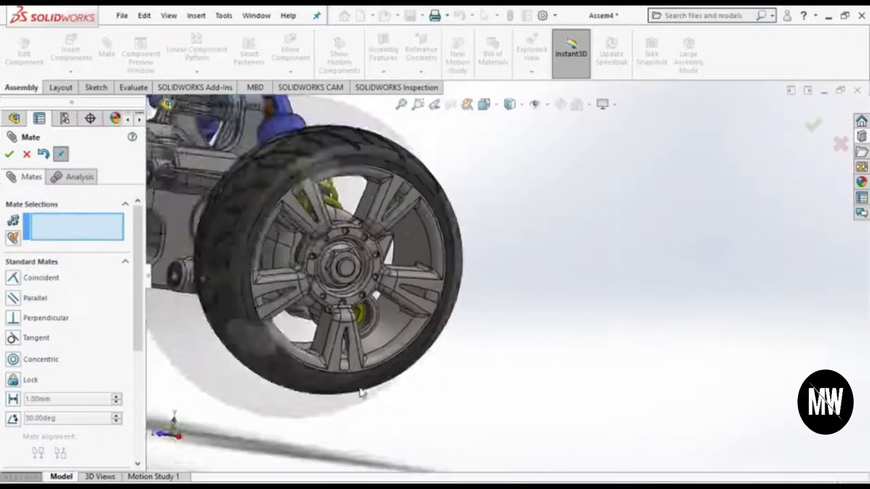
mouse_move(360, 392)
middle_mouse_down()
mouse_move(347, 376)
mouse_move(243, 390)
middle_mouse_up()
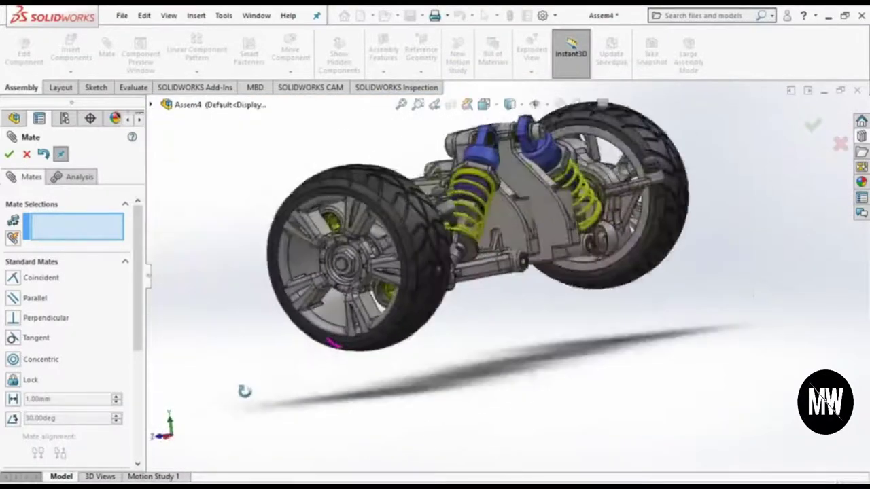
scroll(449, 291, "down", 3)
scroll(442, 306, "down", 3)
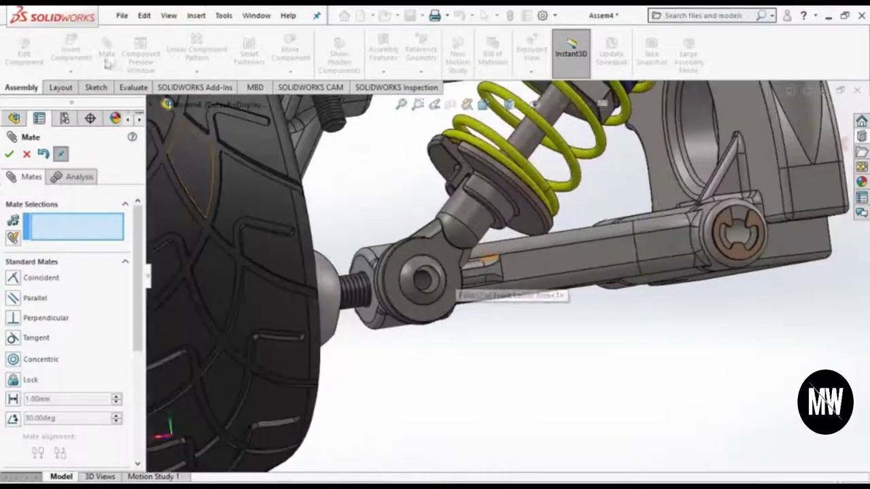
key("Escape")
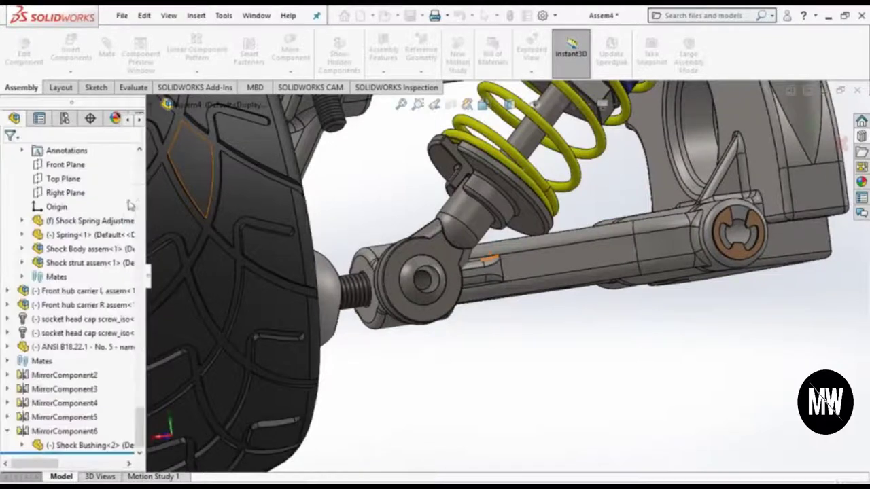
Step: Insert a second ANSI B18.22.1 washer and place it in the model
left_click(71, 51)
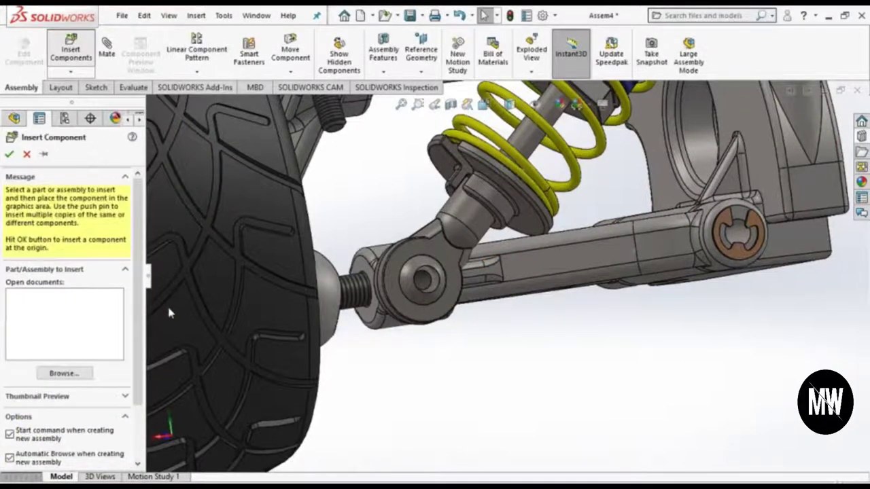
left_click(363, 260)
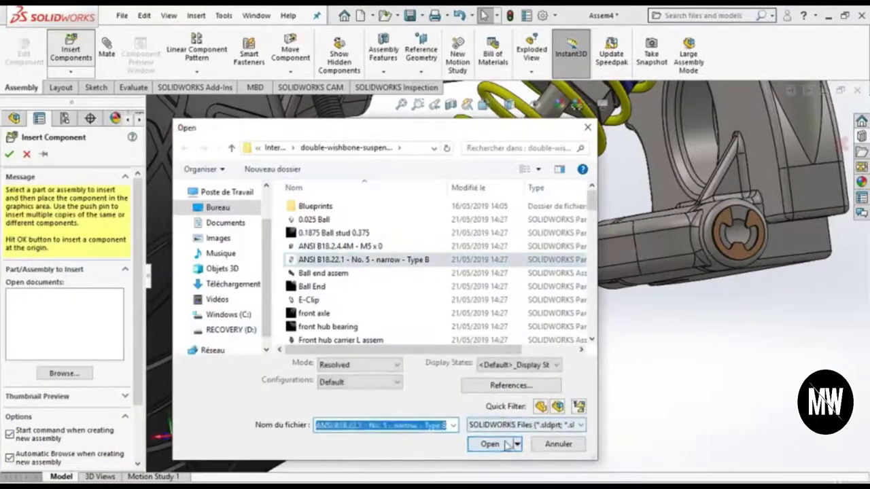
left_click(490, 444)
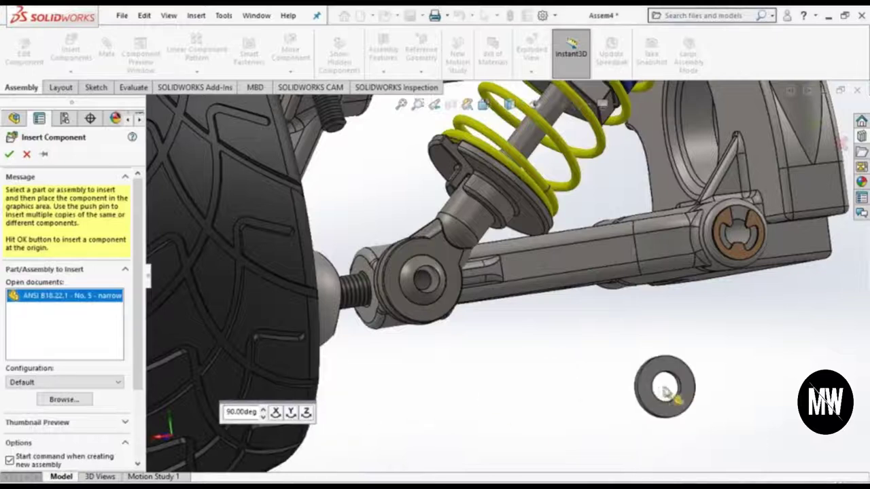
left_click(665, 389)
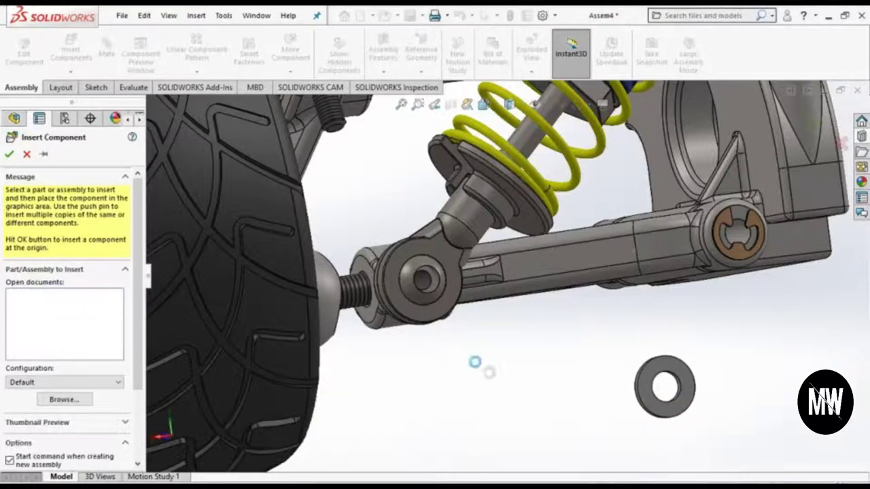
Step: Mate the new washer coincident with the ball end at the lower arm joint
left_click(401, 307)
middle_click_drag(401, 307, 583, 368)
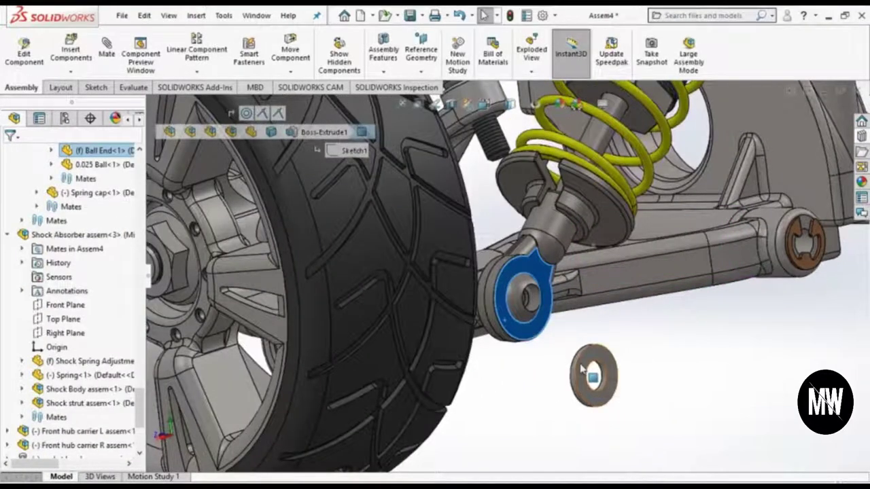
left_click(583, 370, "ctrl")
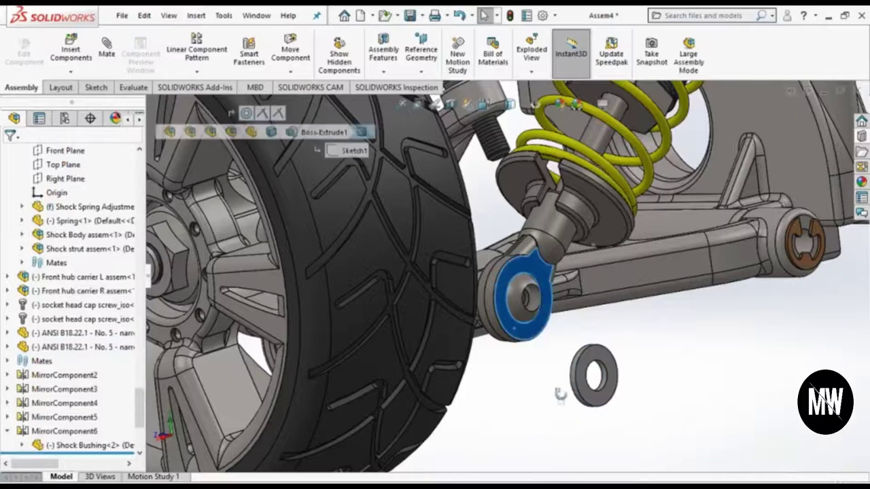
middle_click_drag(559, 394, 621, 401)
left_click(559, 371)
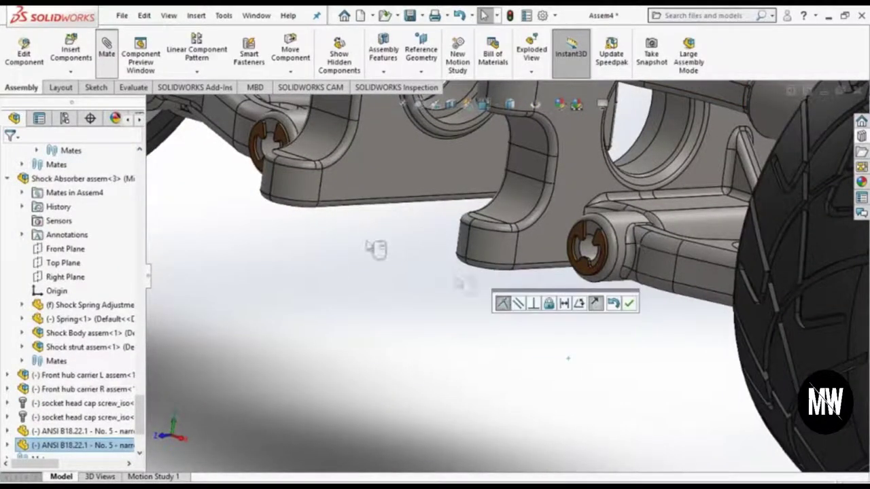
left_click(9, 154)
Step: Make the washer's hole concentric with the lower arm's eye bolt
scroll(532, 338, "down", 5)
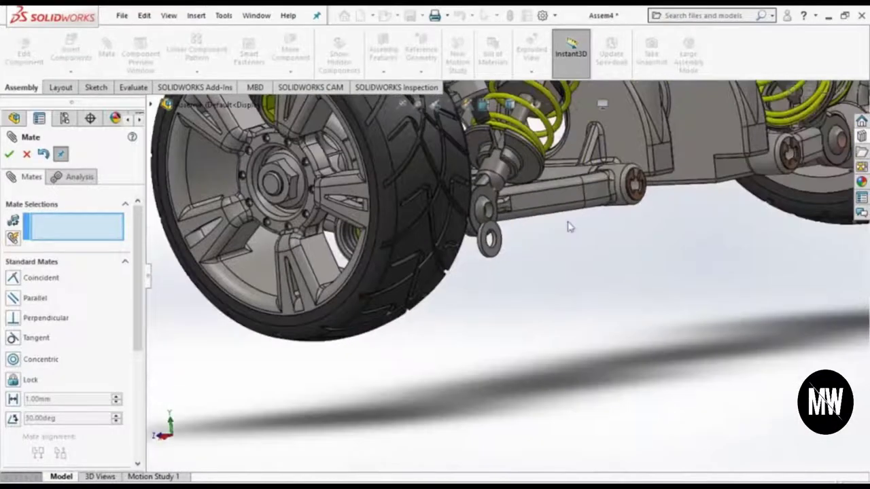
scroll(439, 248, "down", 5)
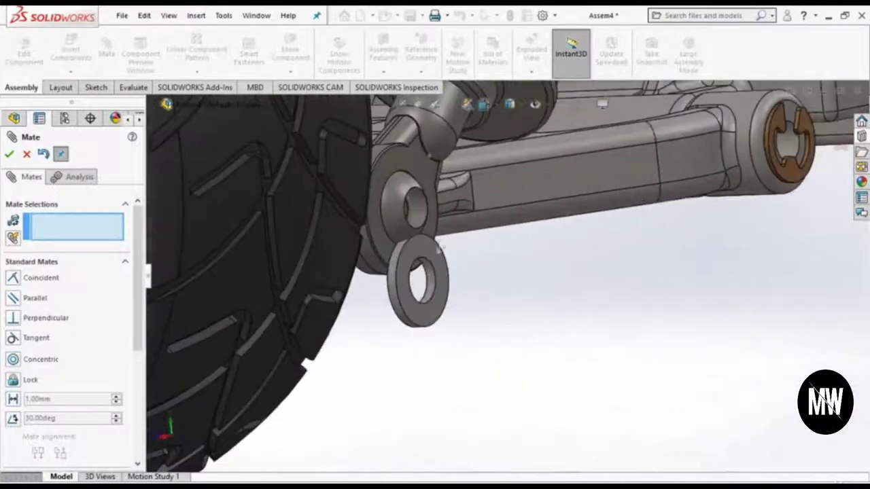
left_click(434, 285)
middle_click_drag(434, 286, 416, 361)
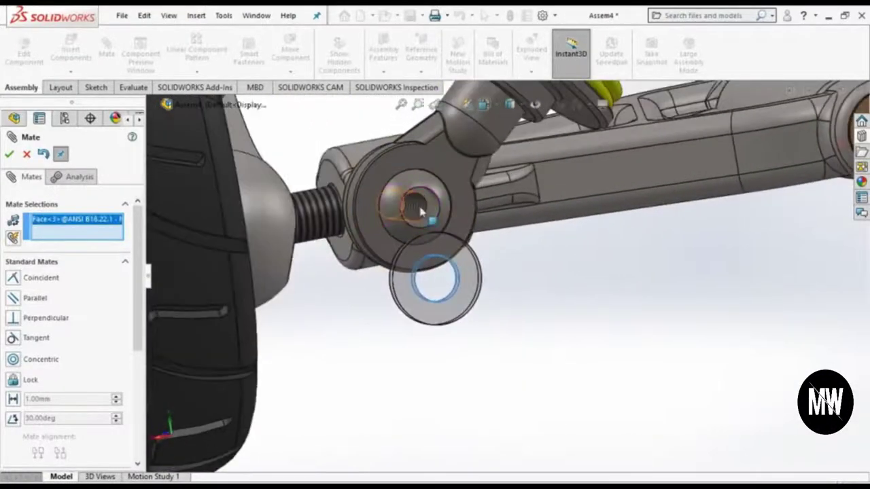
left_click(401, 379)
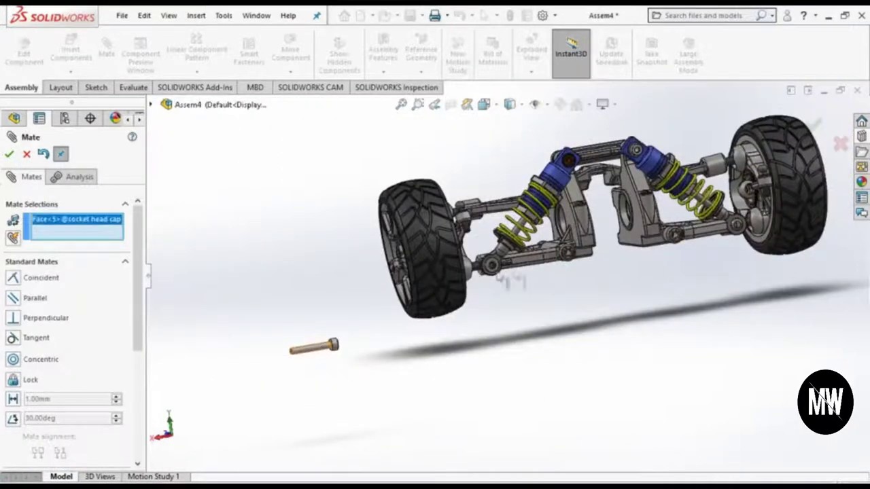
Step: Mate the cap screw concentric with the lower arm eye hole
scroll(506, 271, "down", 2)
scroll(520, 285, "down", 2)
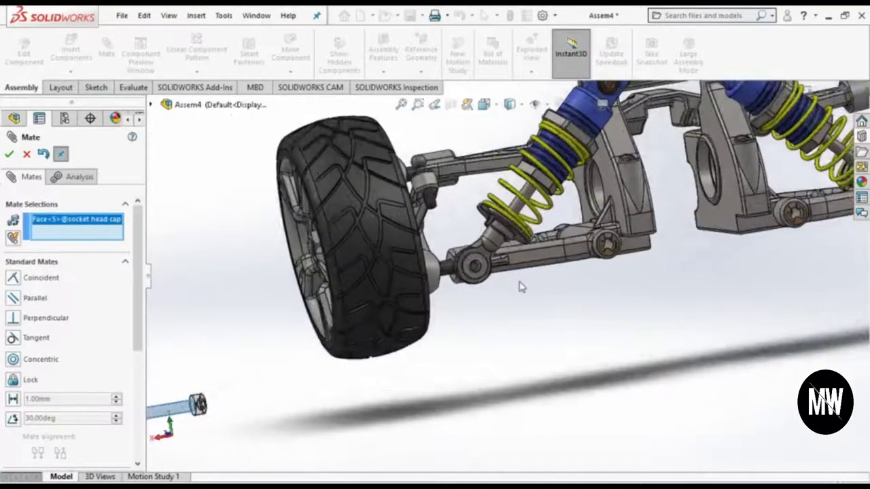
scroll(503, 275, "down", 2)
scroll(476, 265, "down", 3)
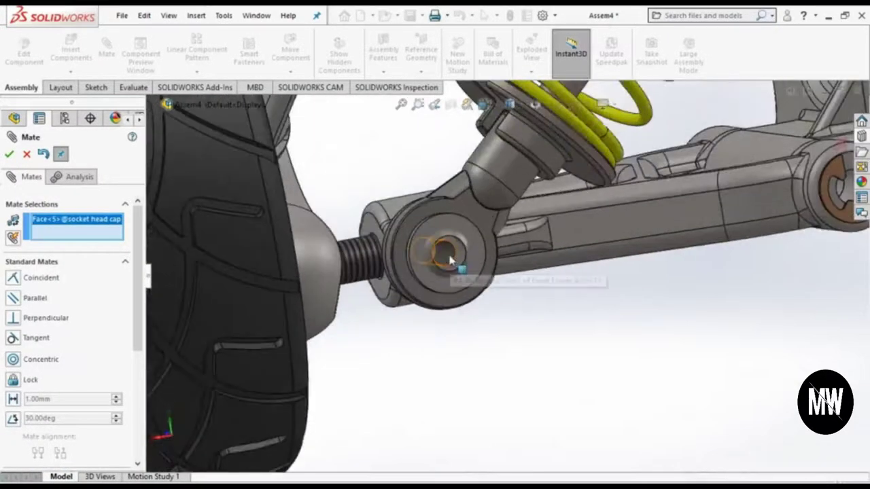
left_click(457, 266)
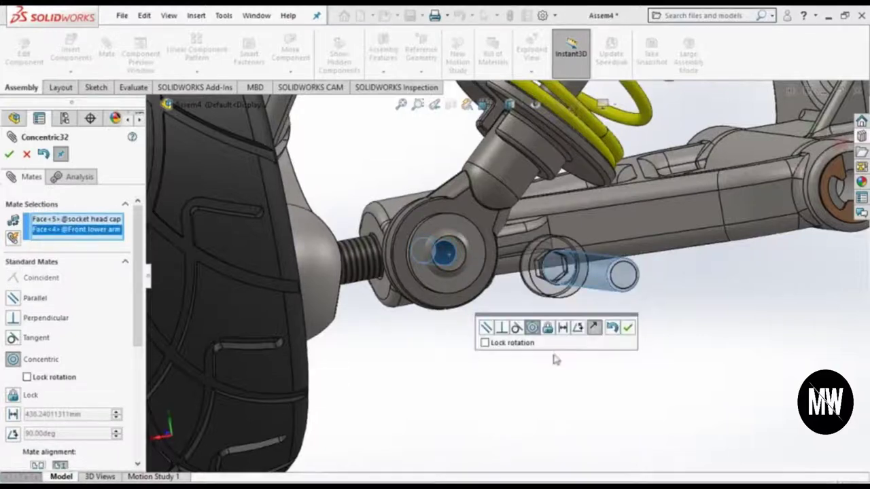
left_click(9, 153)
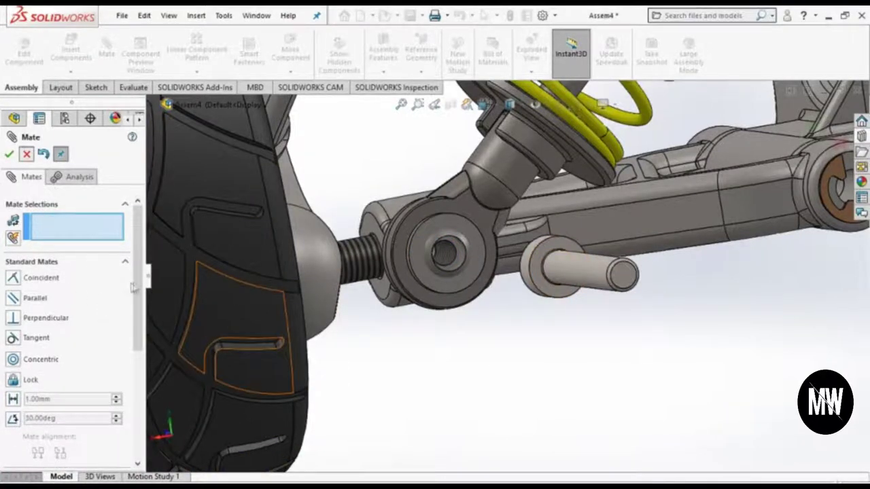
Step: Expand the assembly's mates and inspect Concentric32
key("Escape")
scroll(138, 449, "down", 3)
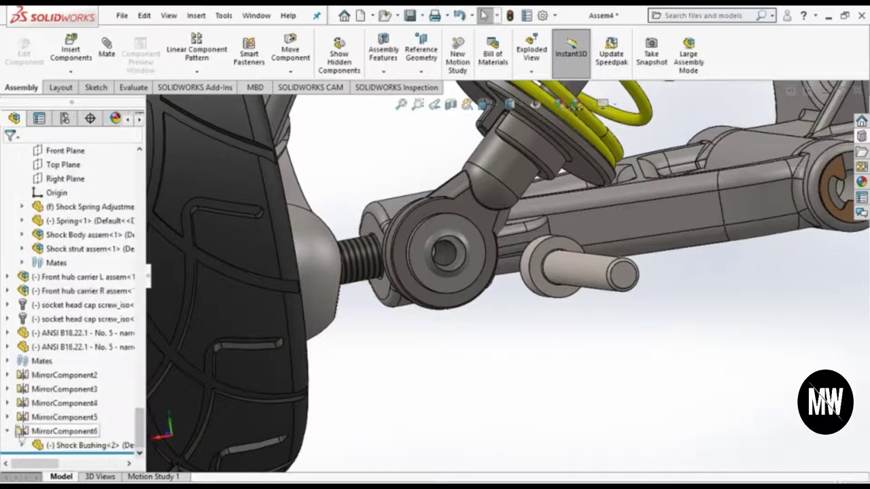
left_click(6, 361)
scroll(43, 365, "down", 5)
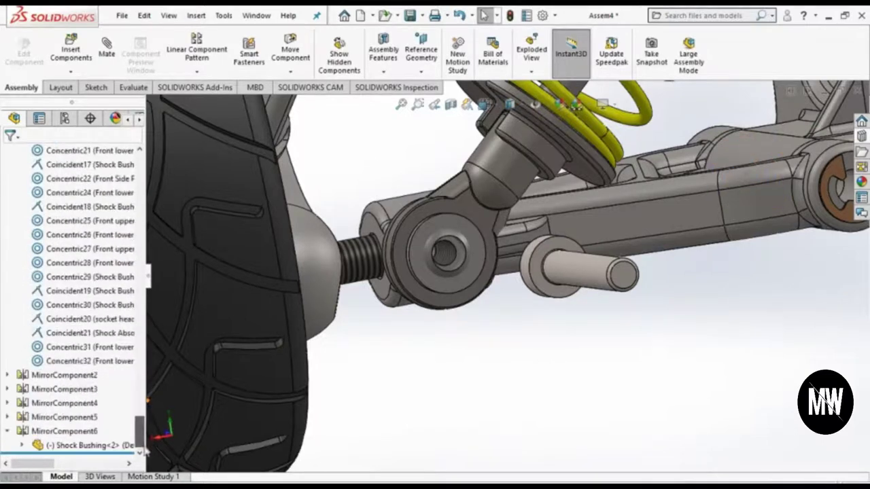
left_click(42, 362)
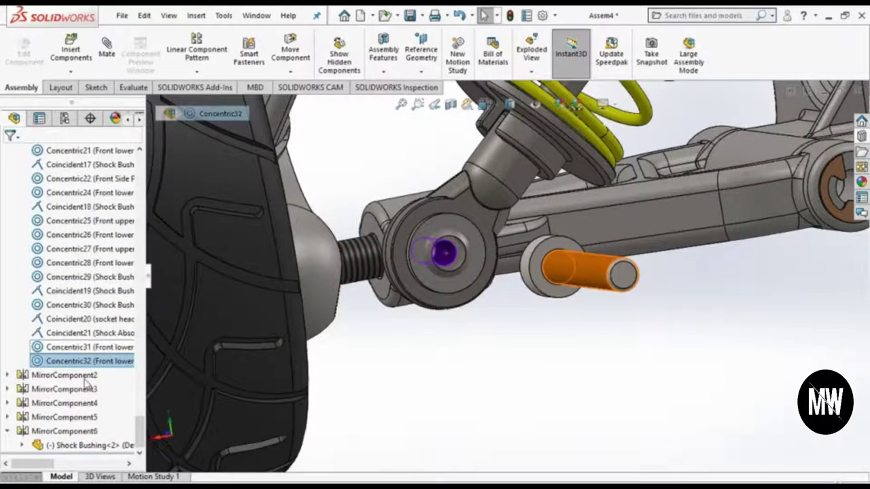
scroll(78, 395, "down", 3)
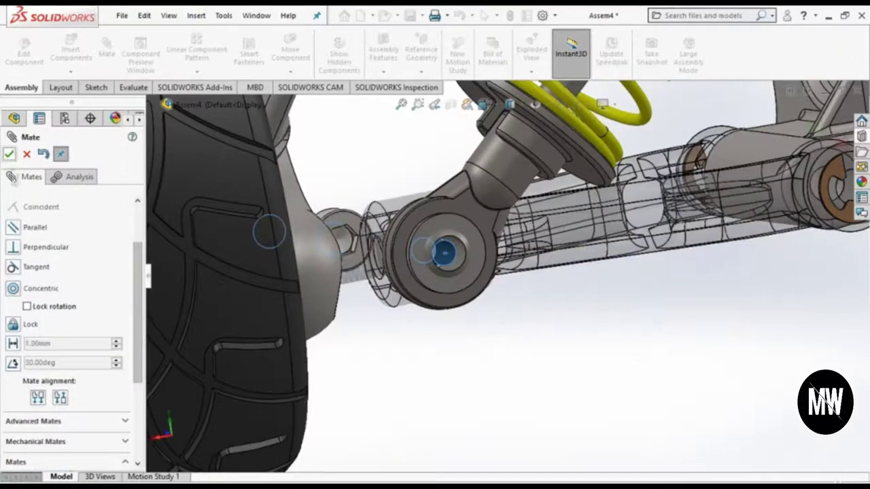
scroll(408, 238, "down", 3)
Step: Seat the screw flush against the eye bushing face with the Coincident22 mate
middle_click_drag(408, 238, 365, 229)
scroll(365, 230, "down", 3)
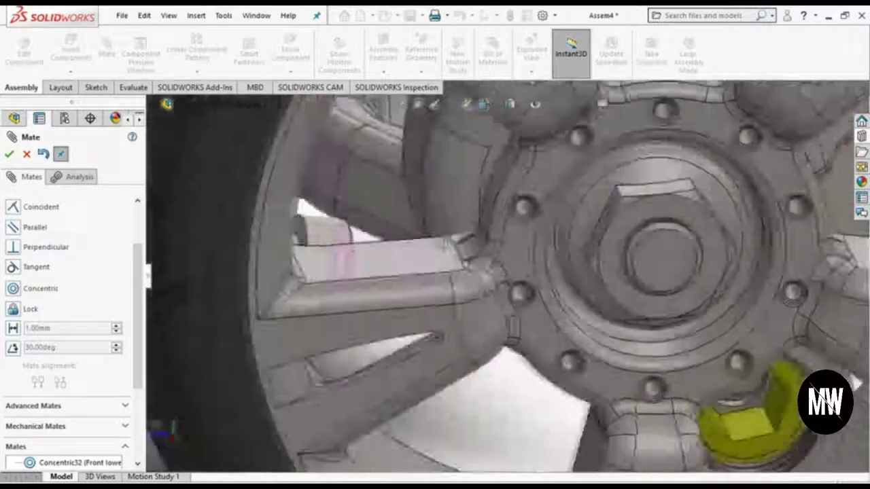
middle_click_drag(407, 258, 356, 247)
scroll(452, 314, "up", 3)
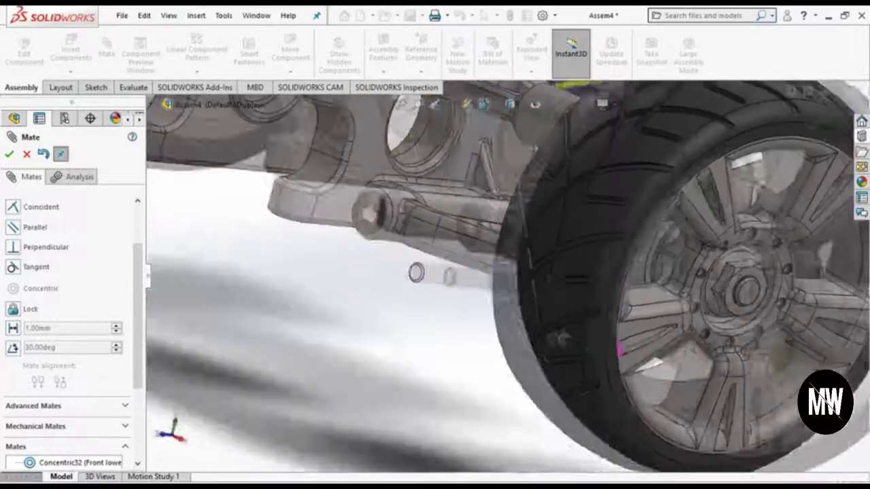
scroll(476, 272, "up", 3)
middle_click_drag(475, 271, 544, 265)
scroll(588, 258, "down", 4)
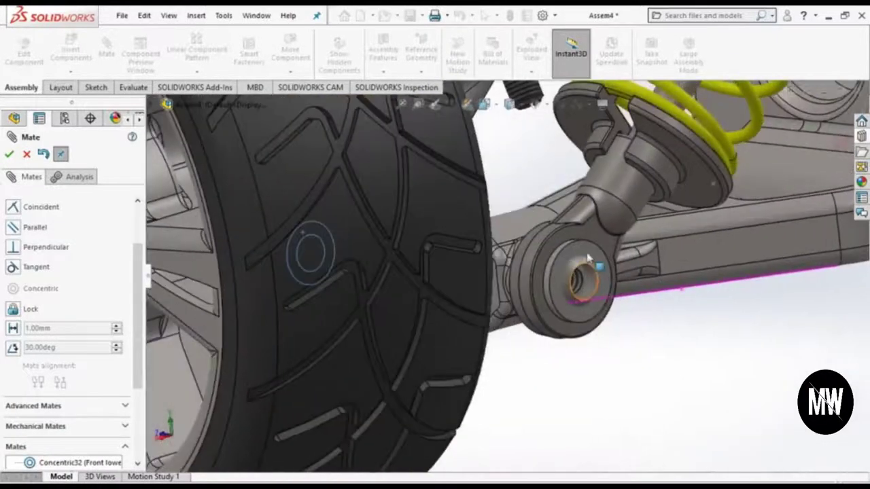
left_click(588, 260)
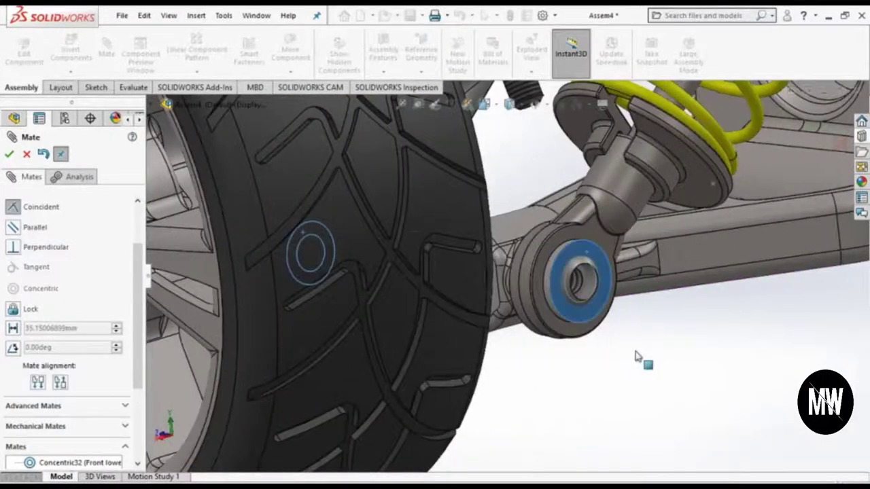
left_click(8, 154)
Step: Orbit out to view the whole suspension and finish mating
scroll(606, 380, "up", 5)
middle_click_drag(606, 380, 662, 330)
scroll(666, 326, "up", 3)
scroll(672, 238, "down", 3)
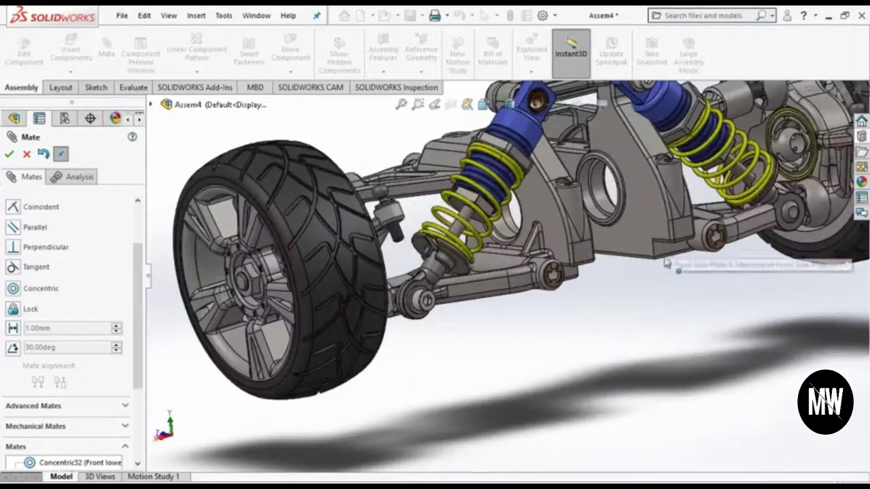
scroll(673, 297, "up", 2)
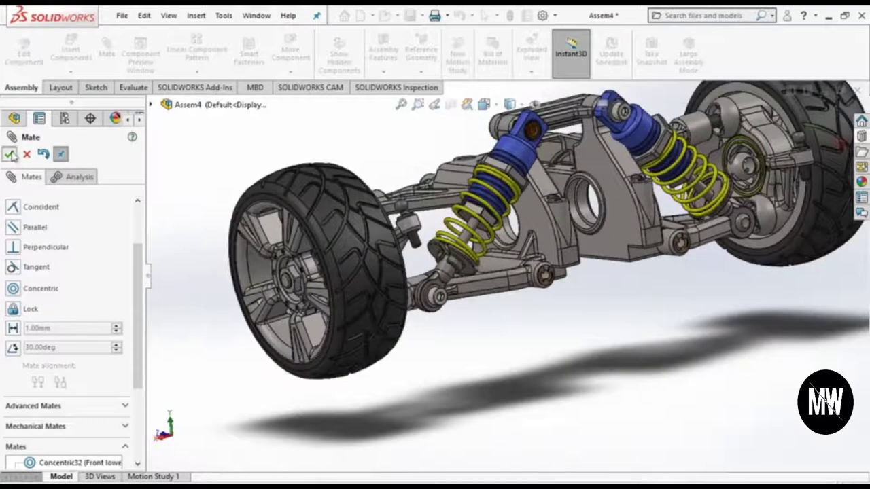
key("Escape")
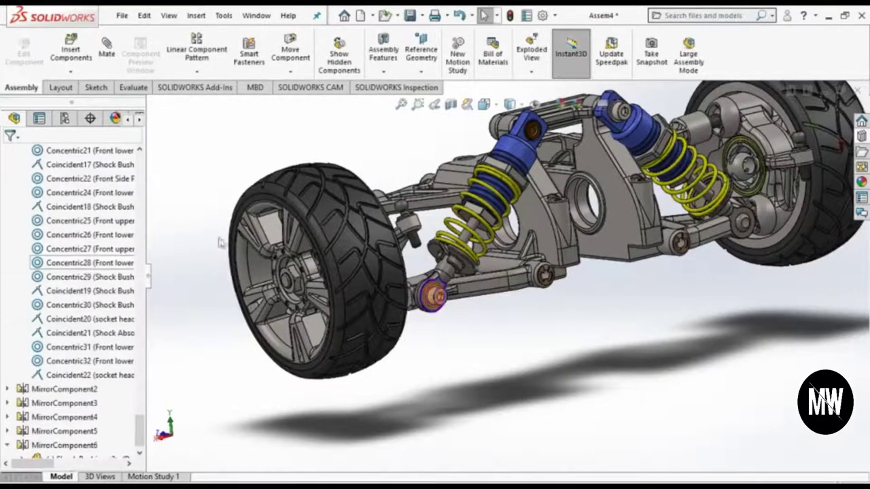
Step: Start Mirror Components using the Front Shock Brace's Right Plane as the mirror plane
left_click(197, 71)
left_click(204, 183)
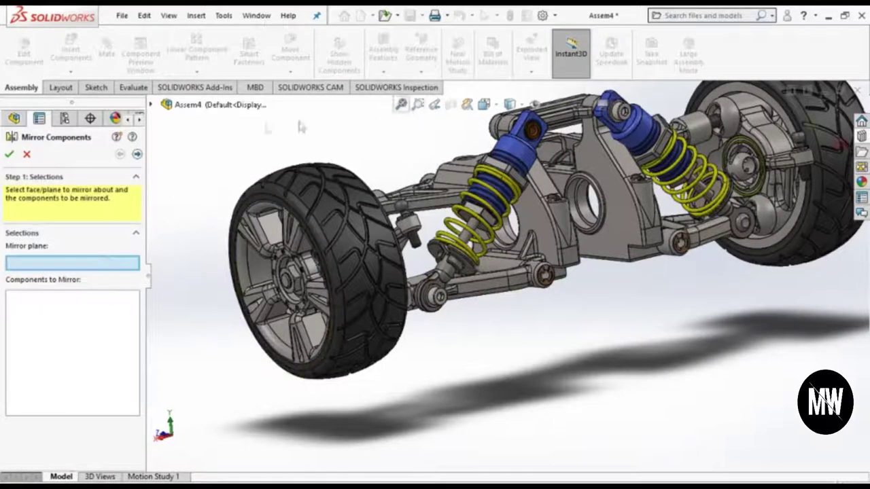
left_click(151, 104)
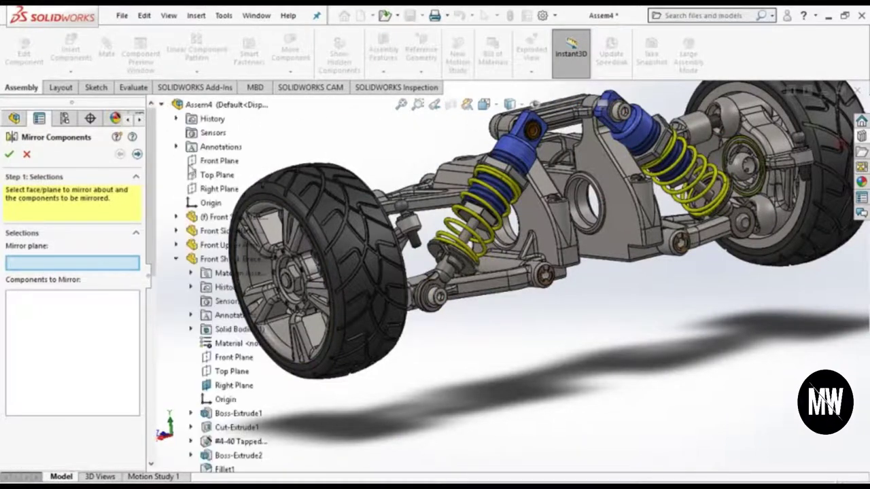
left_click(231, 386)
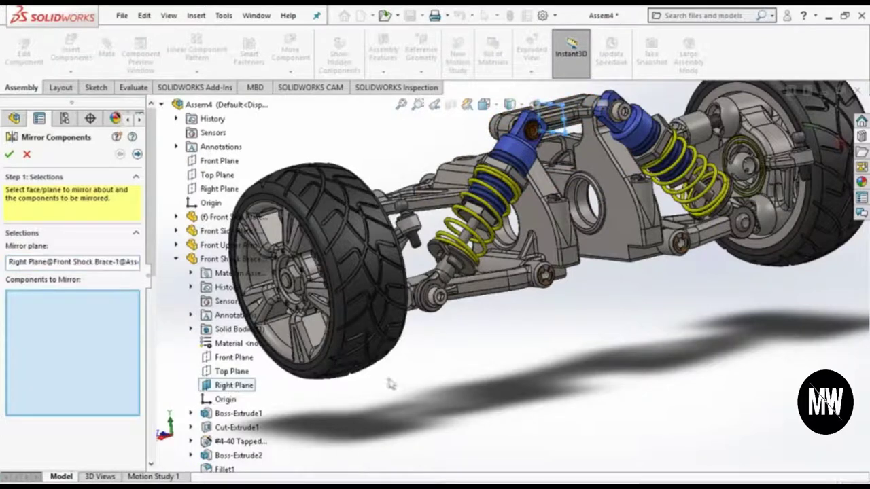
Step: Select the lower cap screw, its washer and the upper shock screw, and confirm the mirror
left_click(434, 302)
scroll(441, 304, "down", 2)
scroll(442, 303, "down", 2)
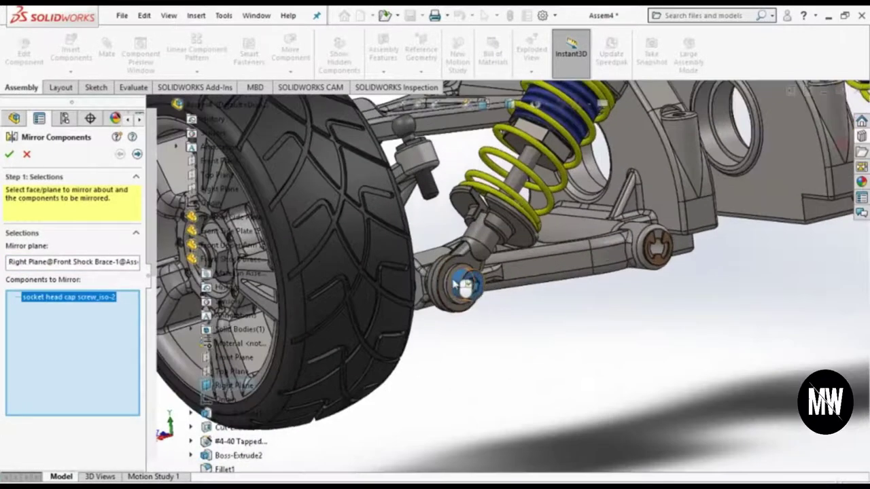
left_click(459, 282)
scroll(469, 282, "up", 3)
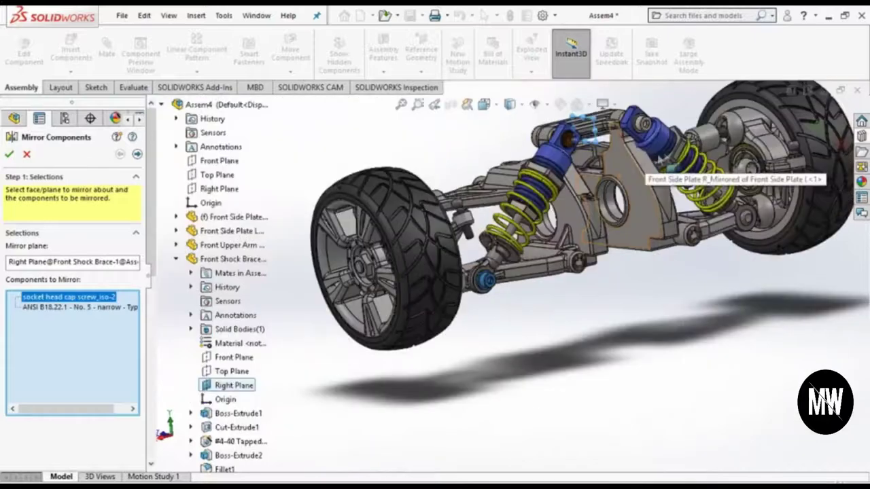
scroll(642, 130, "down", 2)
scroll(632, 136, "down", 3)
left_click(602, 142)
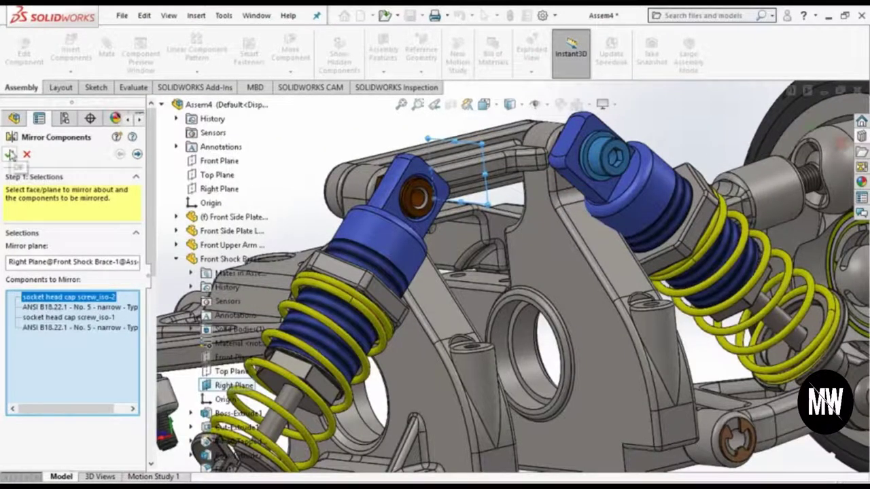
key("Return")
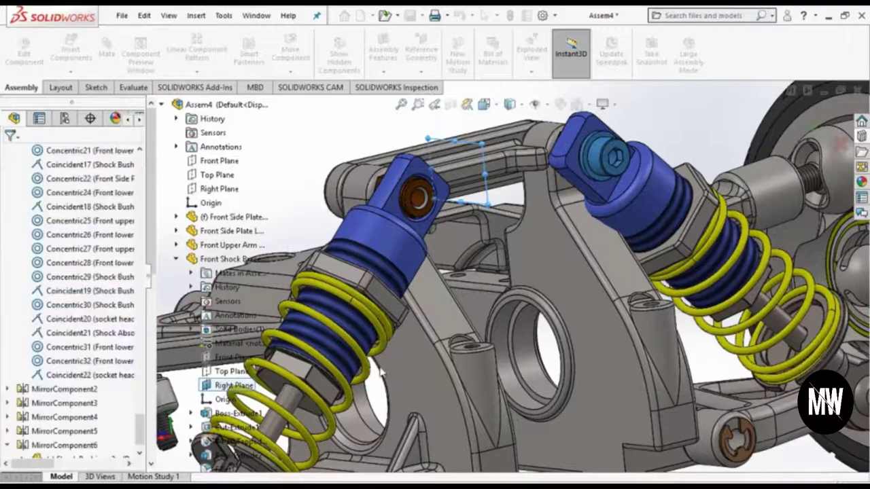
scroll(544, 408, "up", 3)
mouse_move(551, 416)
middle_mouse_down()
mouse_move(536, 412)
mouse_move(550, 406)
middle_mouse_up()
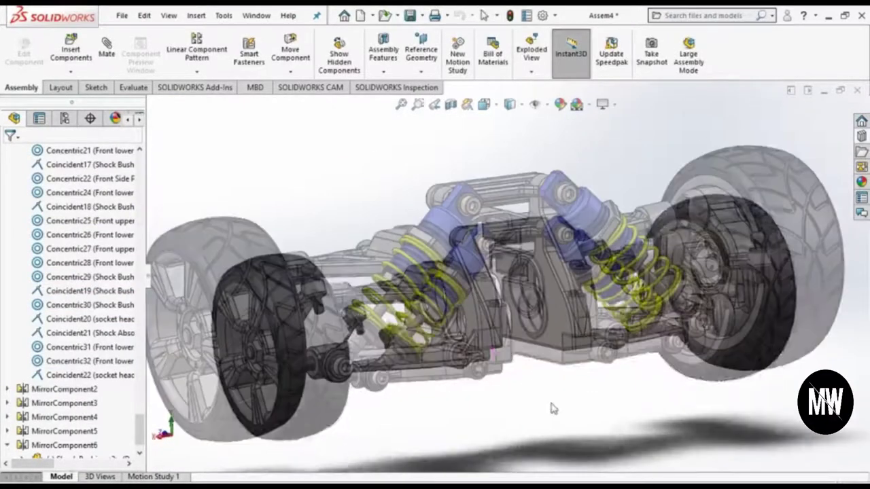